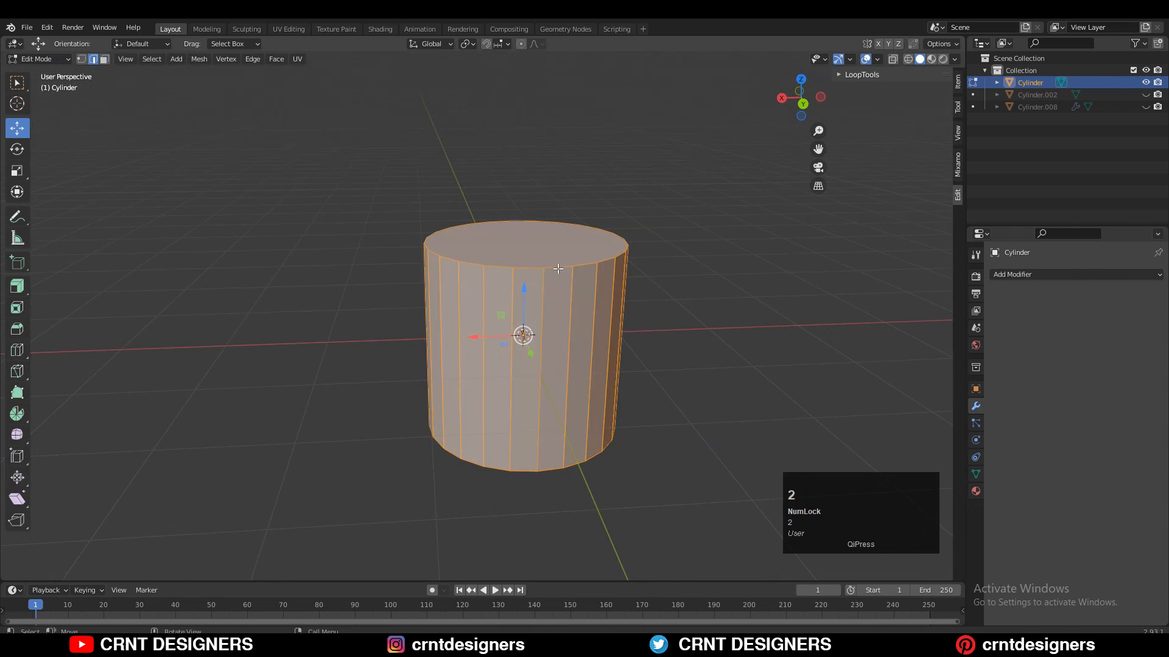
# Bevel the cylinder's top edge loop by about 0.617 m with 5 segments.
pyautogui.keyDown('alt'); pyautogui.click(610, 265); pyautogui.keyUp('alt')
pyautogui.hotkey('ctrl', 'b')
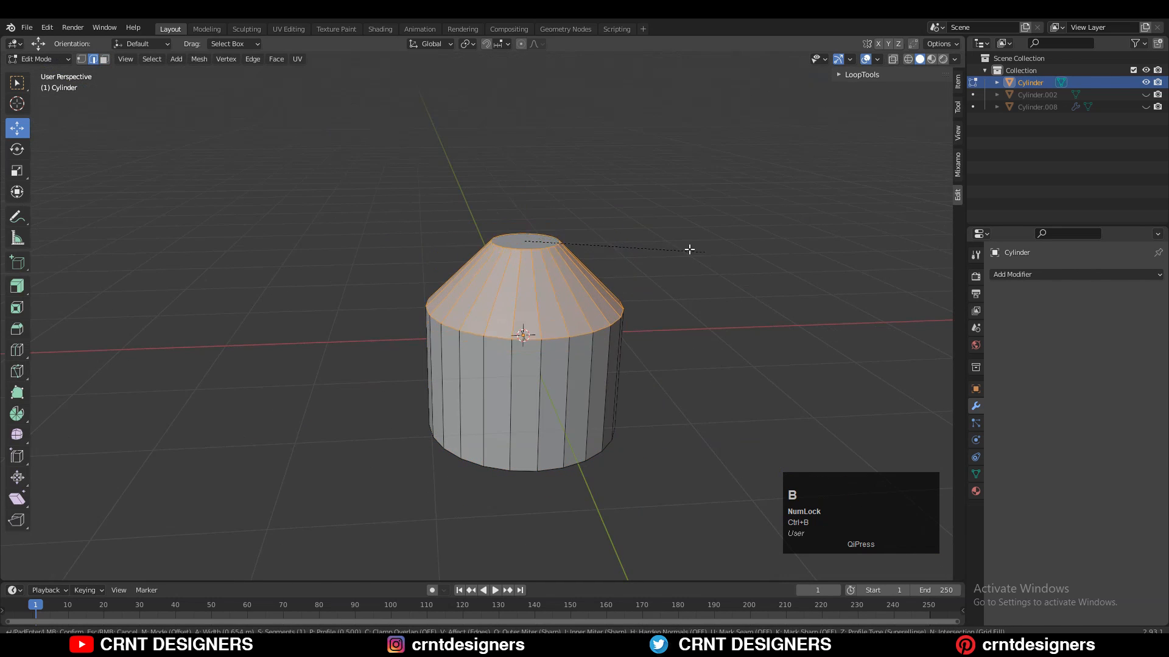
pyautogui.scroll(2, 699, 255)
pyautogui.scroll(-1, 699, 254)
pyautogui.scroll(2, 700, 252)
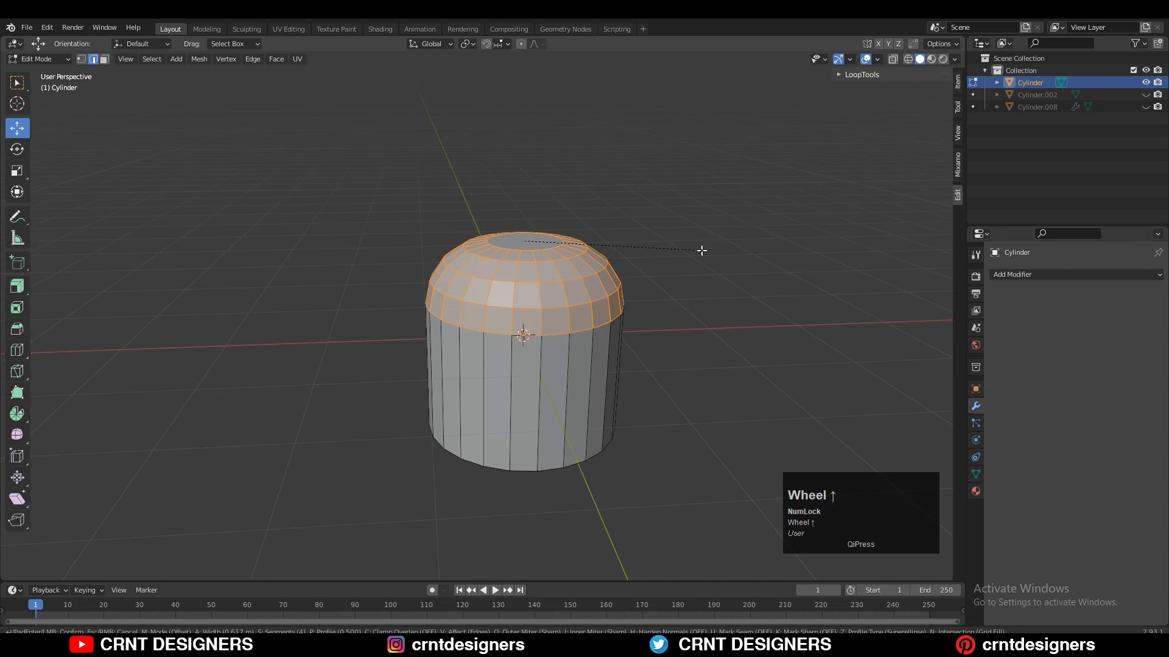
pyautogui.scroll(1, 701, 250)
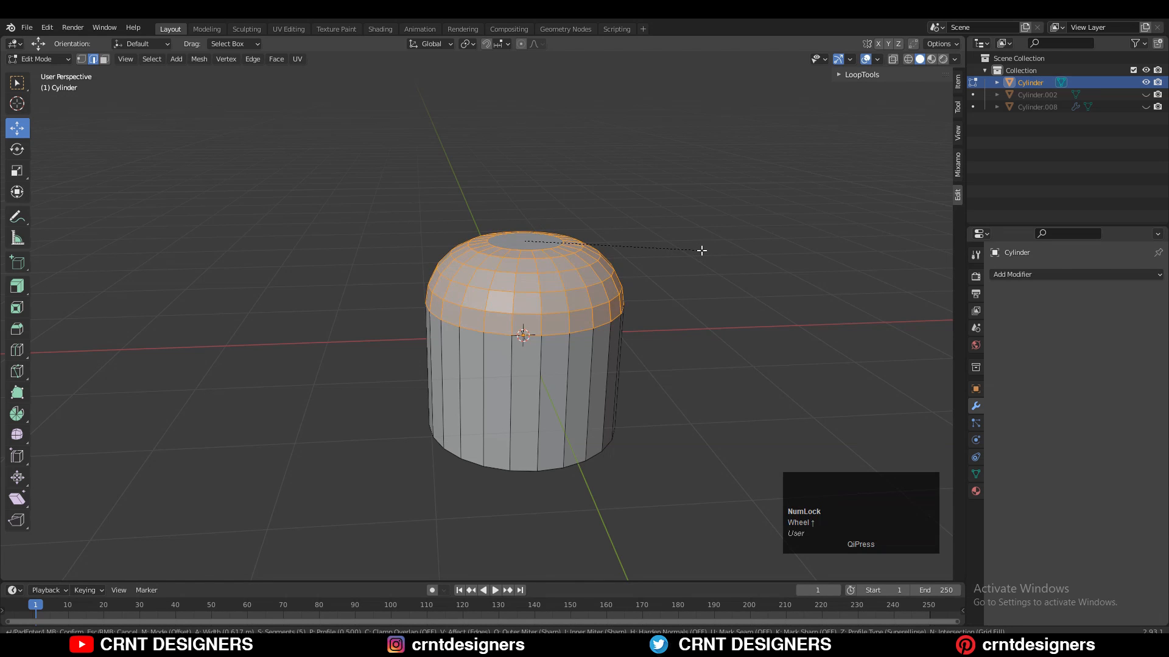
pyautogui.click(702, 250)
# Adjust the width of the top bevel and increase its segment count.
pyautogui.scroll(-2, 649, 347)
pyautogui.moveTo(694, 266); pyautogui.dragTo(669, 255, button='middle')
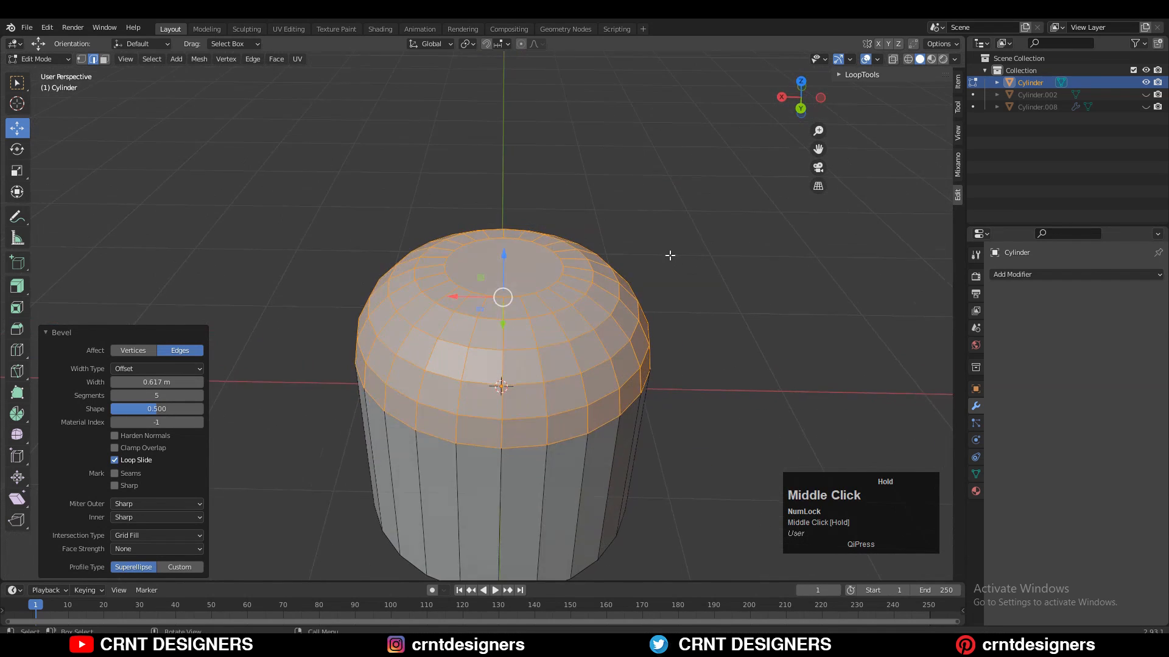
pyautogui.scroll(1, 670, 255)
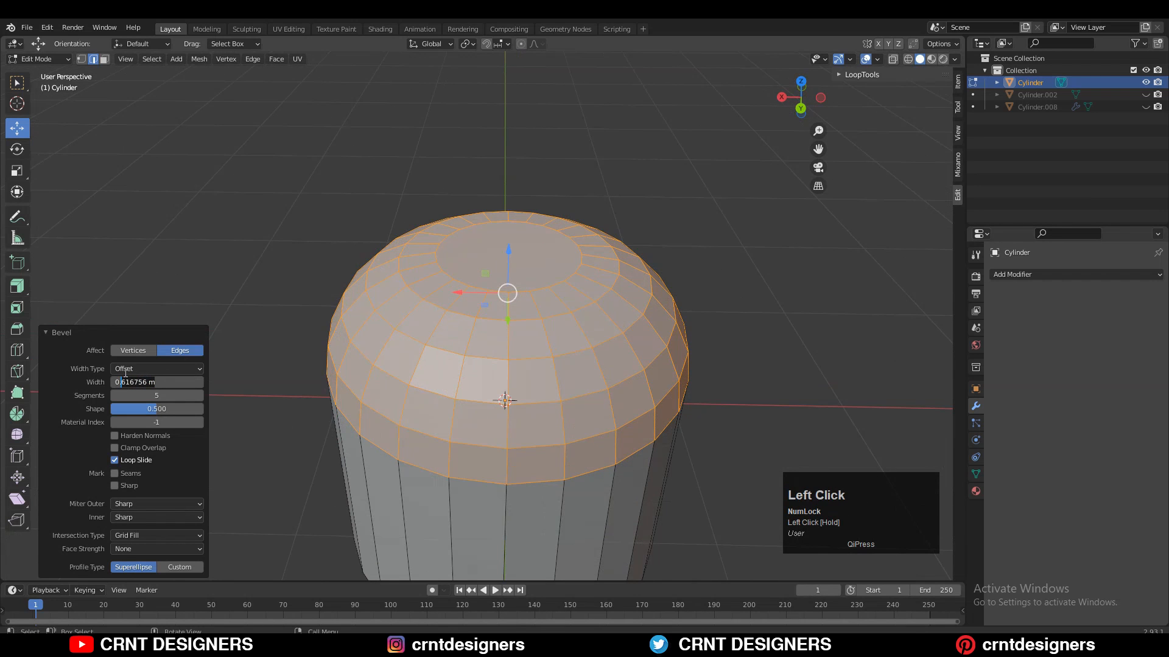
pyautogui.click(87, 408)
pyautogui.moveTo(563, 380)
pyautogui.mouseDown(button='middle')
pyautogui.moveTo(544, 406)
pyautogui.moveTo(569, 372)
pyautogui.mouseUp(button='middle')
pyautogui.click(200, 395)
pyautogui.click(200, 396)
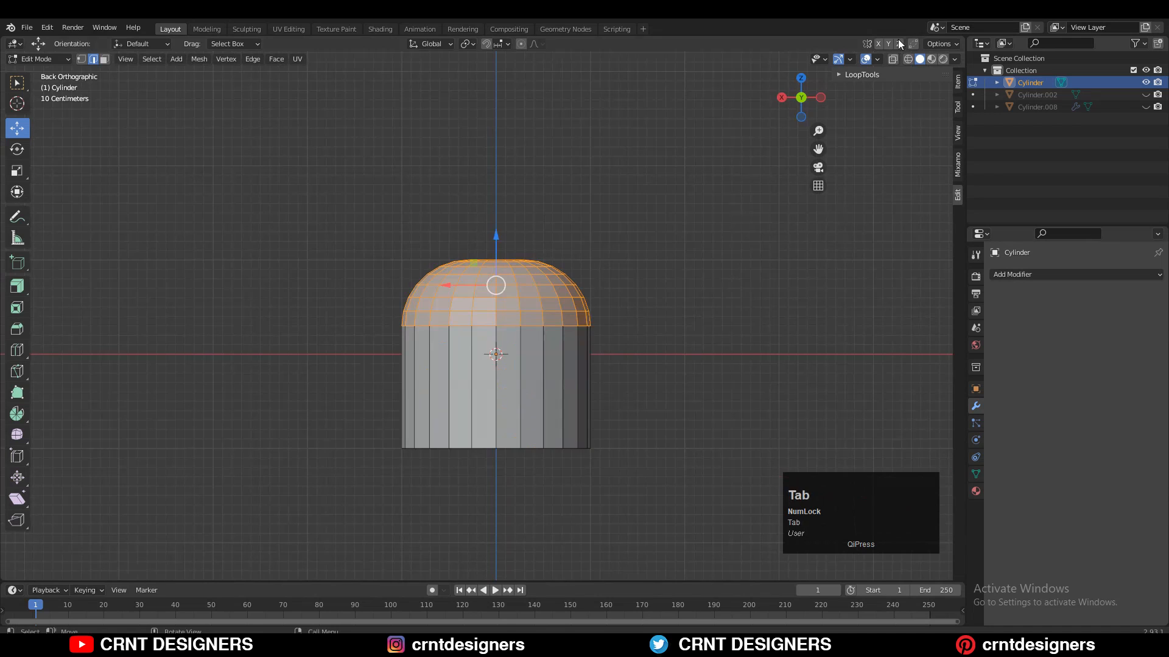
# With X-ray on, select the cylinder's bottom ring and move it straight up to the height of the X axis line.
pyautogui.click(892, 59)
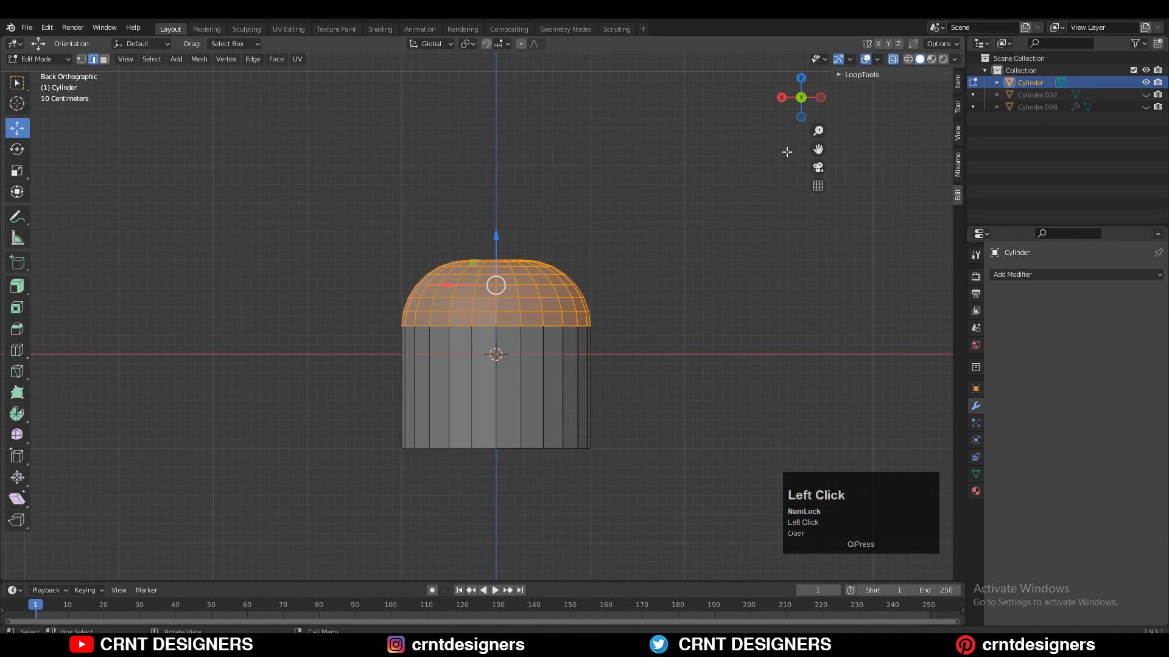
pyautogui.moveTo(676, 376); pyautogui.dragTo(282, 497)
pyautogui.press('x')
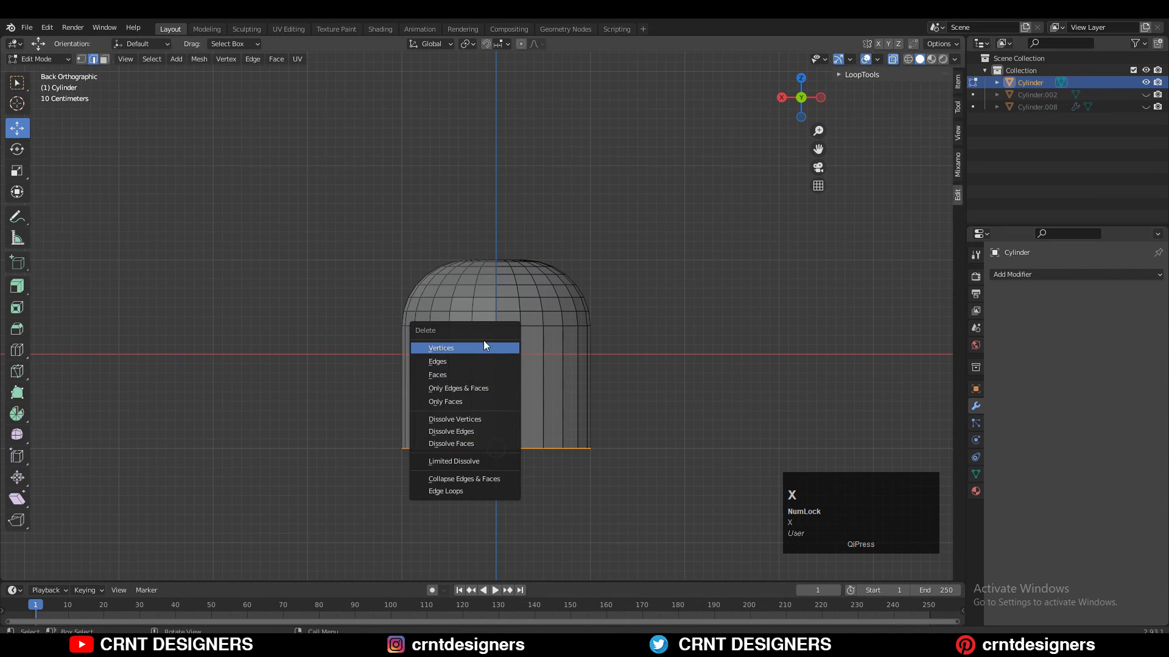
pyautogui.click(474, 394)
pyautogui.moveTo(496, 399); pyautogui.dragTo(510, 305)
# Raise all dome vertices above the bottom ring slightly along Z, and return to Object Mode with X-ray off.
pyautogui.keyDown('shift'); pyautogui.moveTo(626, 248); pyautogui.dragTo(615, 271, button='middle'); pyautogui.keyUp('shift')
pyautogui.keyDown('ctrl'); pyautogui.moveTo(616, 272); pyautogui.dragTo(668, 222, button='middle'); pyautogui.keyUp('ctrl')
pyautogui.press('1')
pyautogui.moveTo(686, 212); pyautogui.dragTo(319, 369)
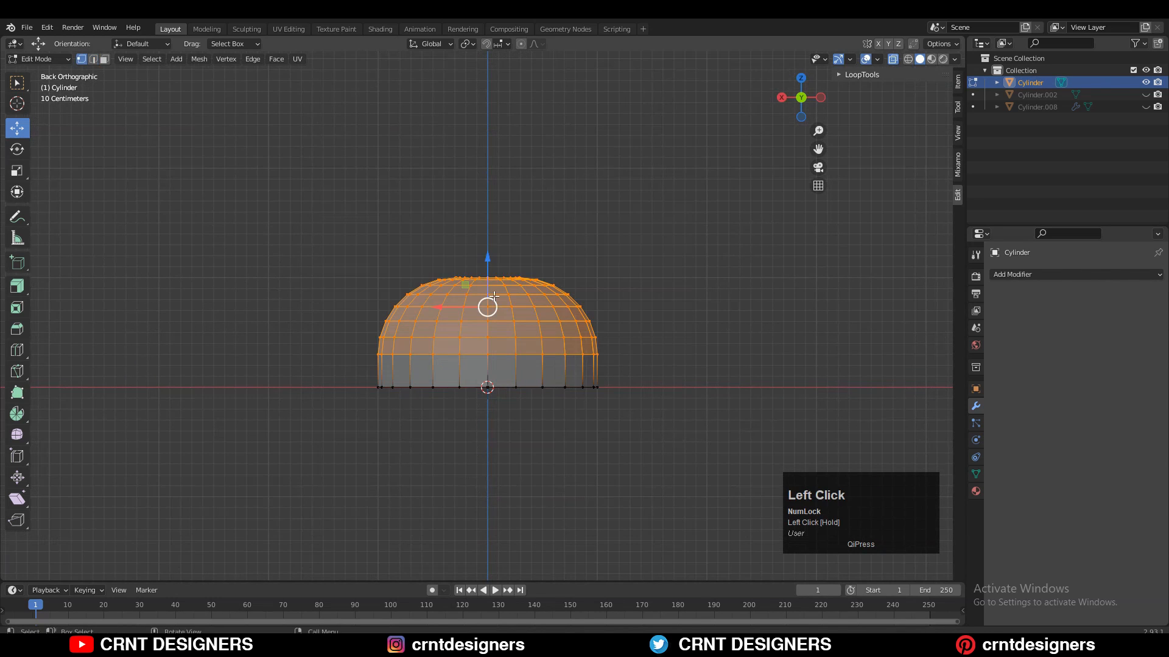
pyautogui.moveTo(494, 296); pyautogui.dragTo(491, 275)
pyautogui.press('Tab')
pyautogui.moveTo(585, 234); pyautogui.dragTo(574, 263, button='middle')
pyautogui.click(575, 263)
pyautogui.click(891, 60)
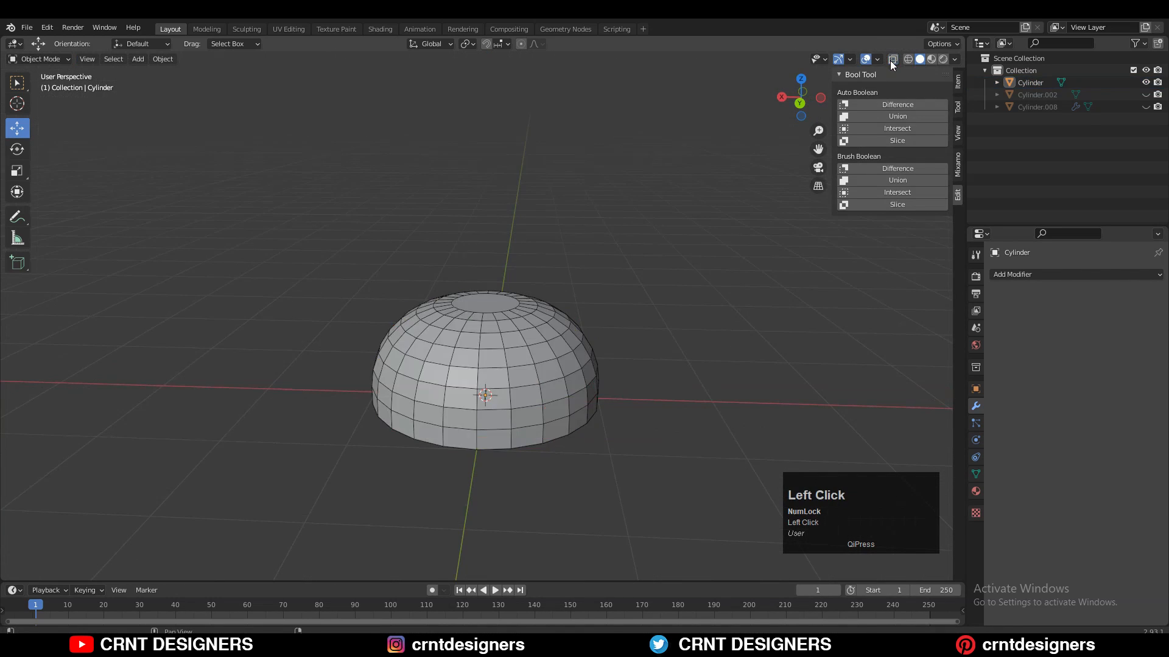
# Add a Subdivision Surface modifier to the dome and enter Edit Mode.
pyautogui.moveTo(649, 228); pyautogui.dragTo(607, 291, button='middle')
pyautogui.keyDown('ctrl'); pyautogui.moveTo(607, 356); pyautogui.dragTo(639, 280, button='middle'); pyautogui.keyUp('ctrl')
pyautogui.keyDown('ctrl'); pyautogui.moveTo(593, 338); pyautogui.dragTo(754, 308, button='middle'); pyautogui.keyUp('ctrl')
pyautogui.click(609, 316)
pyautogui.click(1009, 275)
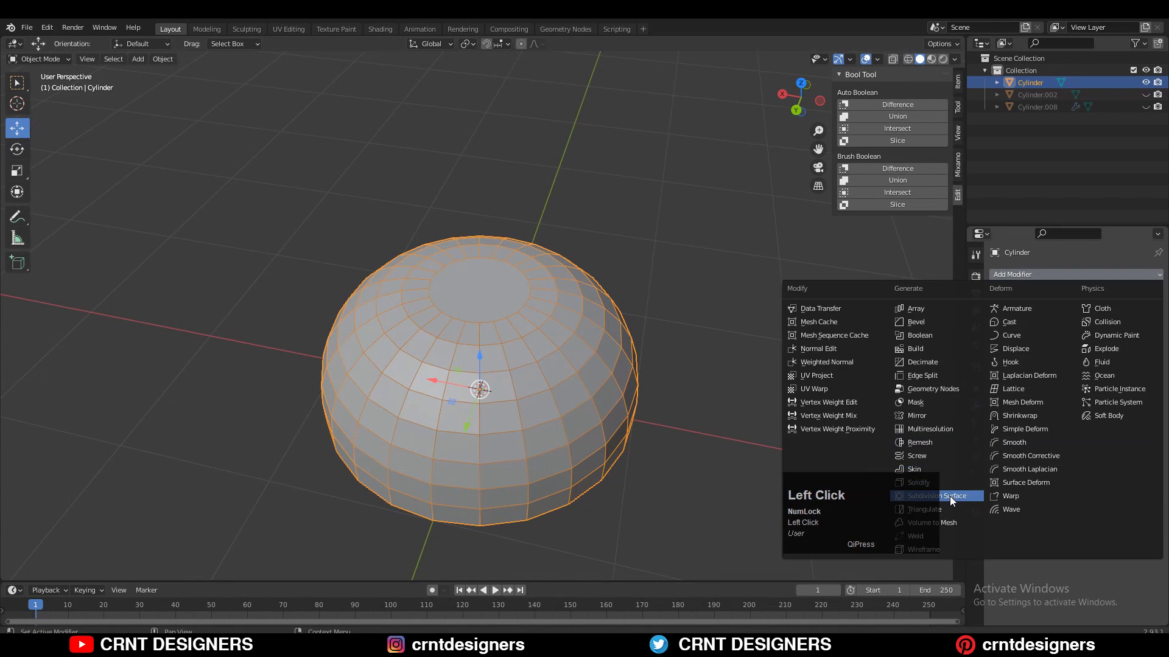
pyautogui.click(951, 497)
pyautogui.moveTo(810, 385); pyautogui.dragTo(643, 227, button='middle')
pyautogui.press('Tab')
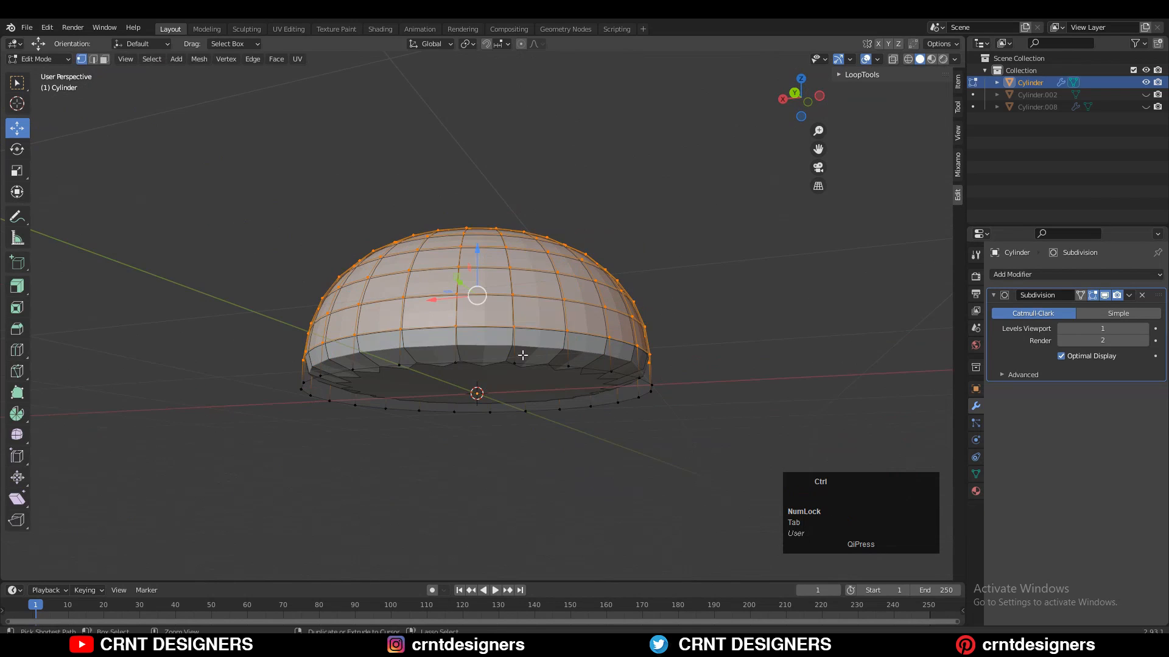
pyautogui.click(520, 359)
pyautogui.keyDown('ctrl'); pyautogui.click(521, 362); pyautogui.keyUp('ctrl')
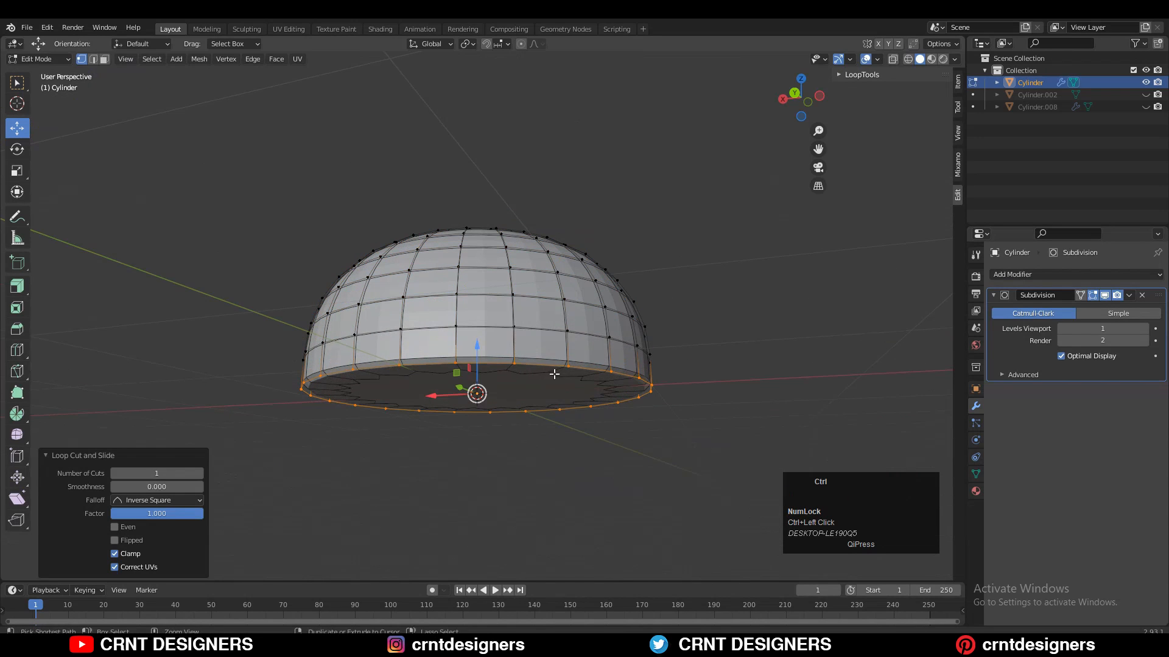
pyautogui.scroll(3, 553, 373)
pyautogui.hotkey('ctrl', 'z')
# Add a loop cut near the dome's bottom rim at an edge slide of 0.8 and apply the Subdivision modifier.
pyautogui.hotkey('ctrl', 'r')
pyautogui.keyDown('ctrl'); pyautogui.click(551, 389); pyautogui.keyUp('ctrl')
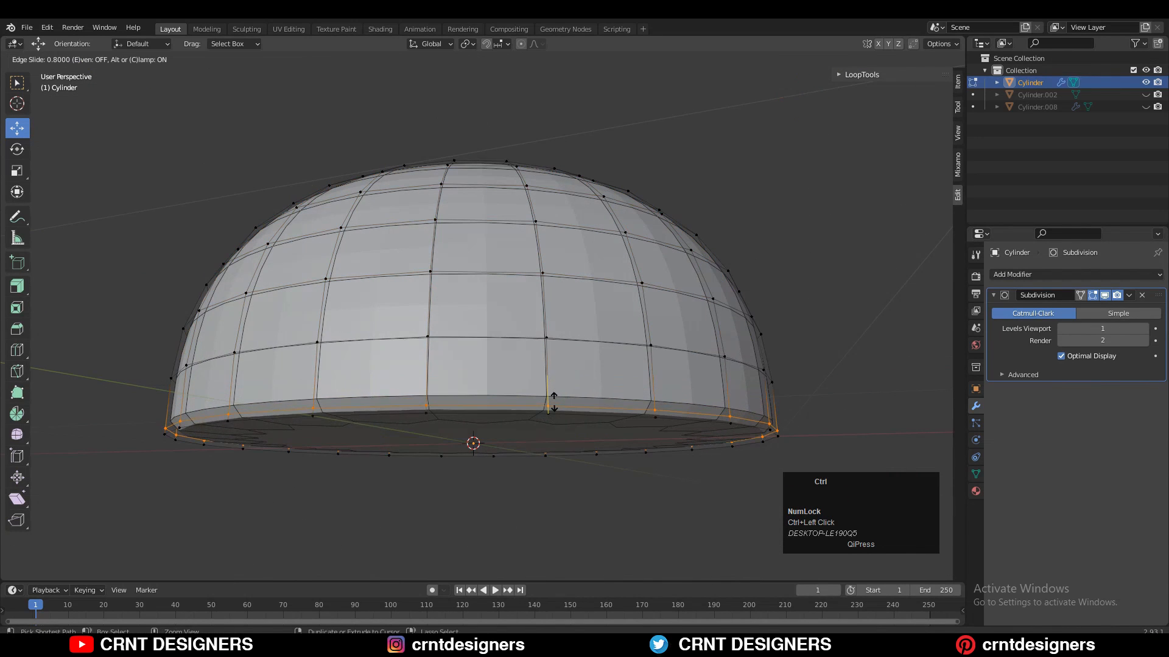
pyautogui.click(553, 403)
pyautogui.press('Tab')
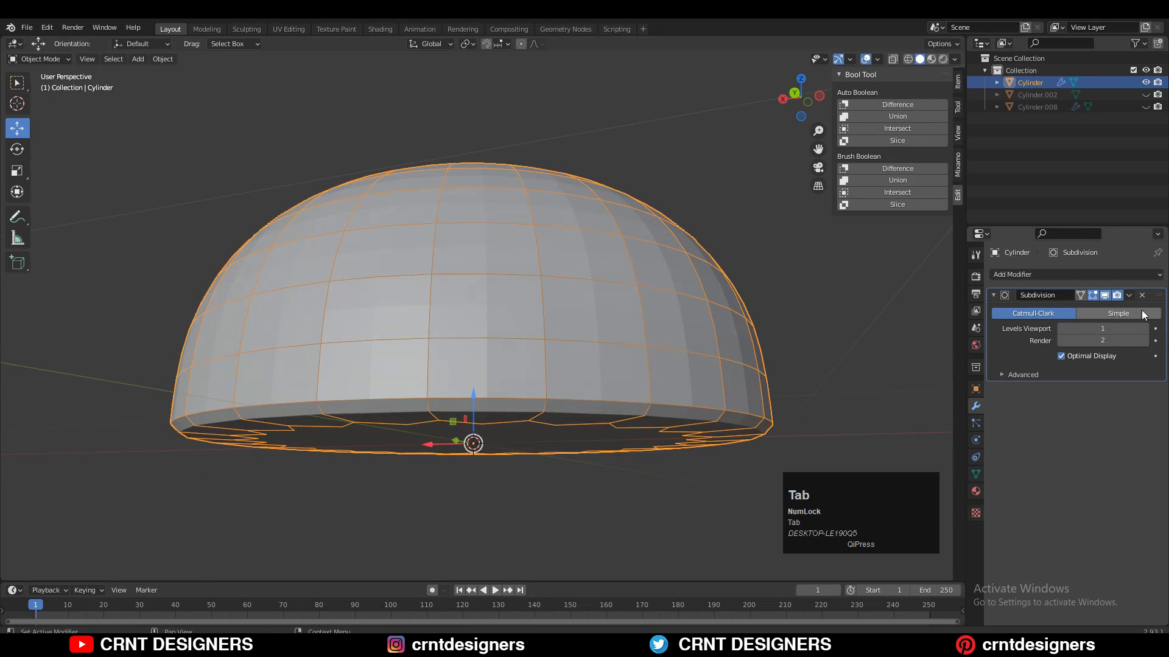
pyautogui.click(1129, 295)
pyautogui.click(1123, 311)
# Delete the outer face loop of the dome's underside and the remaining linked cap faces to open the bottom.
pyautogui.press('Tab')
pyautogui.moveTo(698, 456); pyautogui.dragTo(614, 322, button='middle')
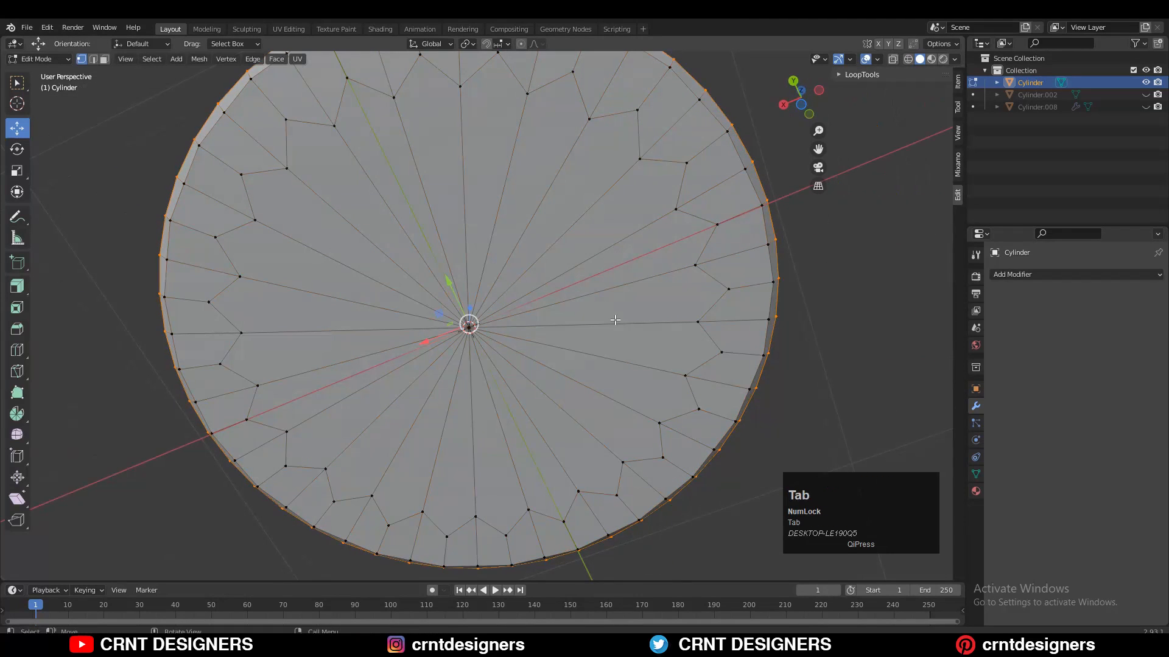
pyautogui.press('3')
pyautogui.keyDown('alt'); pyautogui.click(609, 198); pyautogui.keyUp('alt')
pyautogui.keyDown('alt'); pyautogui.click(665, 129); pyautogui.keyUp('alt')
pyautogui.press('x')
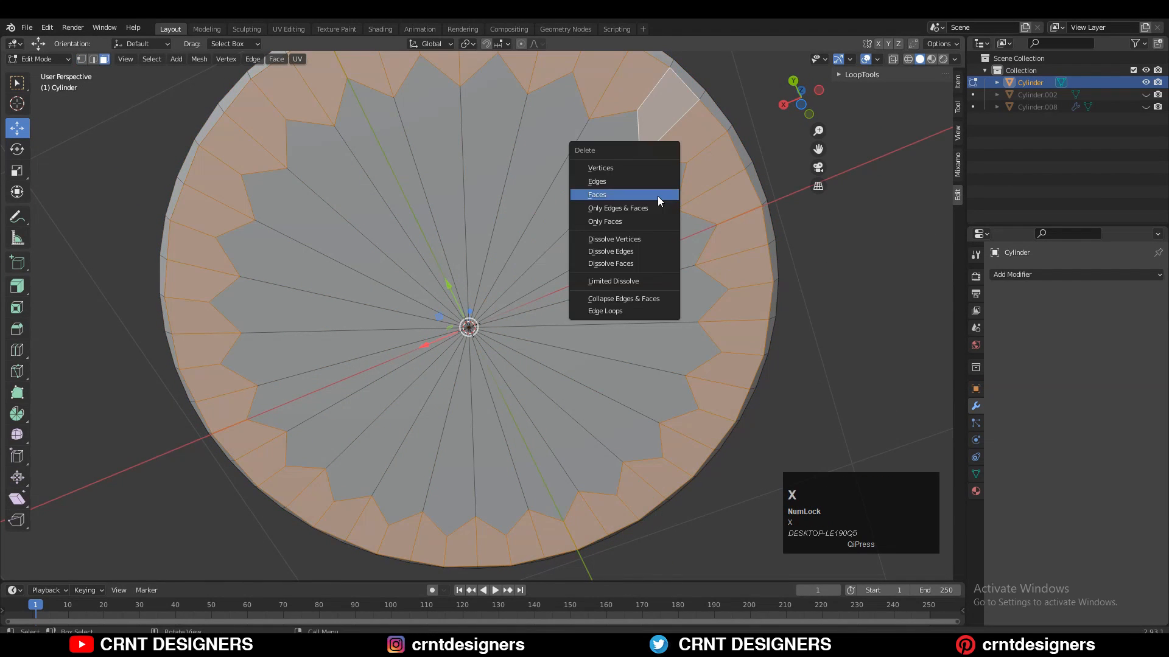
pyautogui.click(657, 196)
pyautogui.press('l')
pyautogui.press('x')
pyautogui.click(459, 283)
# Flatten the face loop of the bottom rim with a Z scale of 0 and nudge it slightly down.
pyautogui.moveTo(468, 246); pyautogui.dragTo(484, 335, button='middle')
pyautogui.press('2')
pyautogui.press('3')
pyautogui.keyDown('alt'); pyautogui.click(483, 338); pyautogui.keyUp('alt')
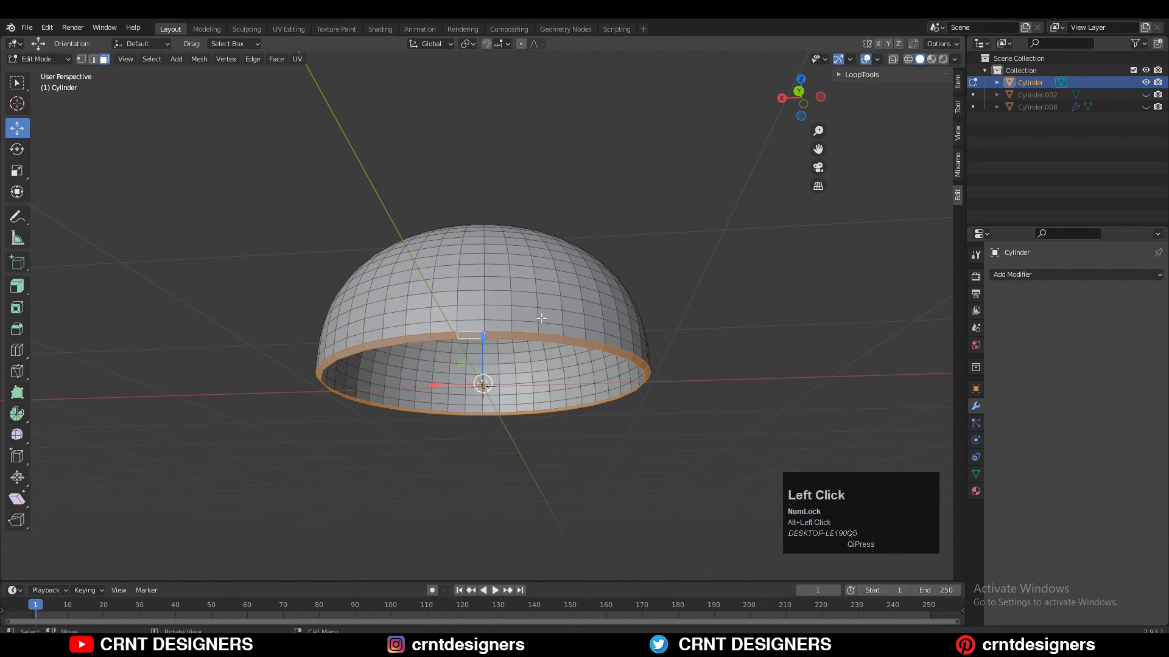
pyautogui.click(799, 92)
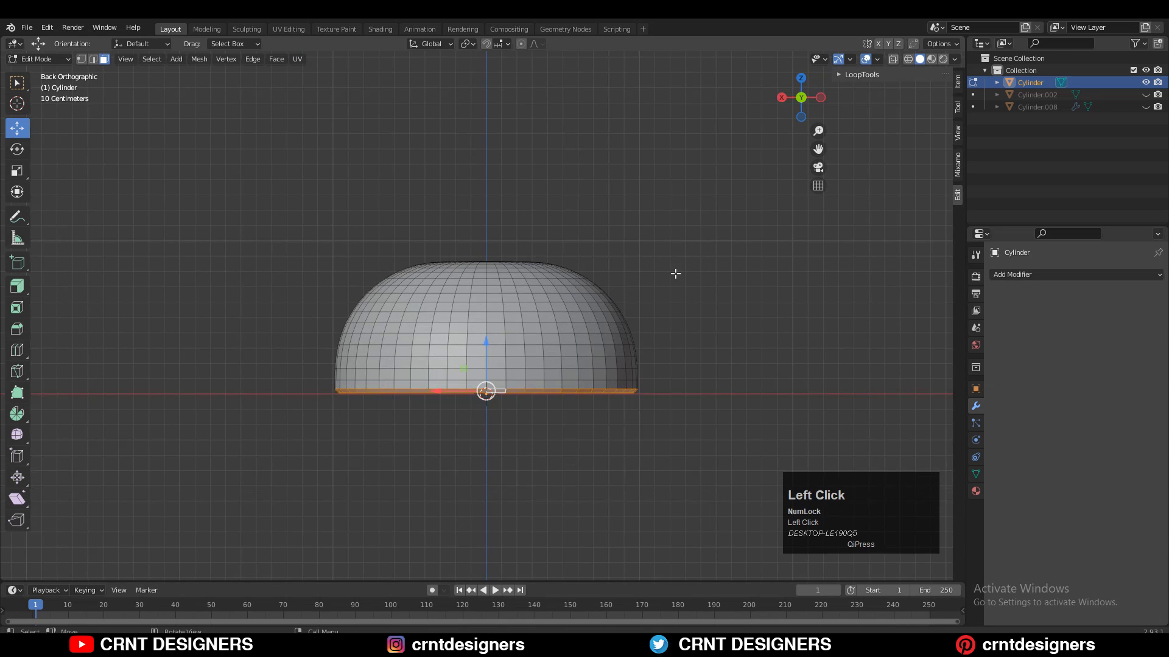
pyautogui.press('s')
pyautogui.press('z')
pyautogui.click(721, 278)
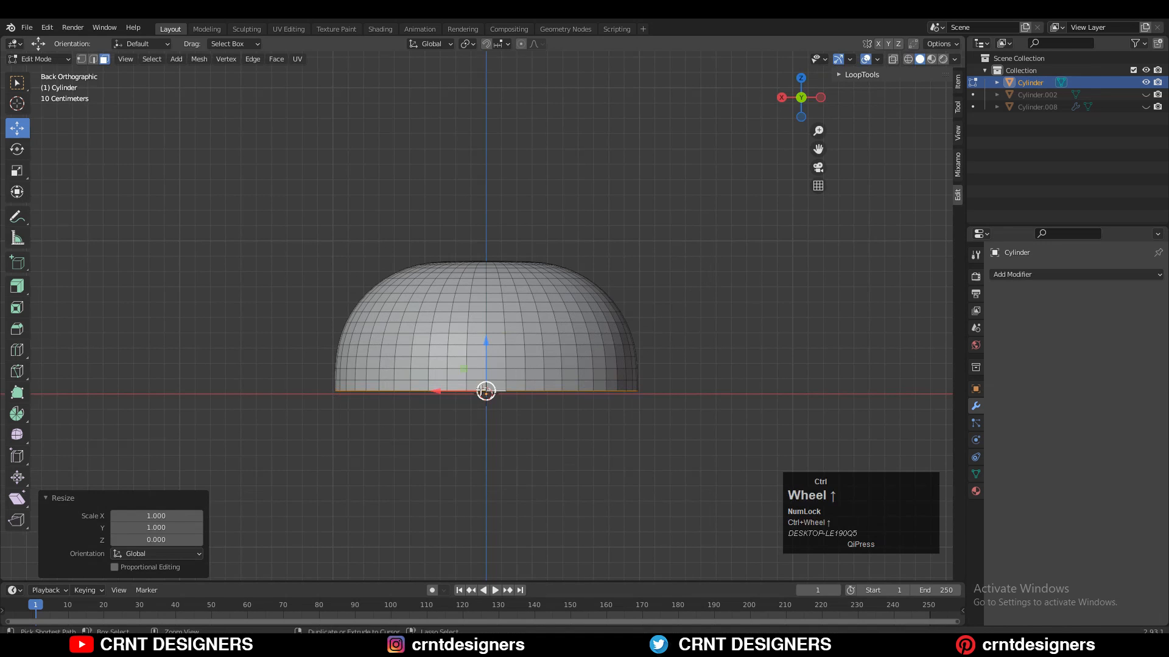
pyautogui.keyDown('ctrl'); pyautogui.moveTo(511, 563); pyautogui.dragTo(511, 433, button='middle'); pyautogui.keyUp('ctrl')
pyautogui.moveTo(491, 423); pyautogui.dragTo(492, 430)
# Select the inner edge loop of the bottom rim and regularize it with LoopTools Circle.
pyautogui.keyDown('ctrl'); pyautogui.moveTo(545, 371); pyautogui.dragTo(535, 341, button='middle'); pyautogui.keyUp('ctrl')
pyautogui.press('2')
pyautogui.keyDown('alt'); pyautogui.click(463, 157); pyautogui.keyUp('alt')
pyautogui.rightClick(464, 152)
pyautogui.moveTo(477, 153)
pyautogui.click(512, 160)
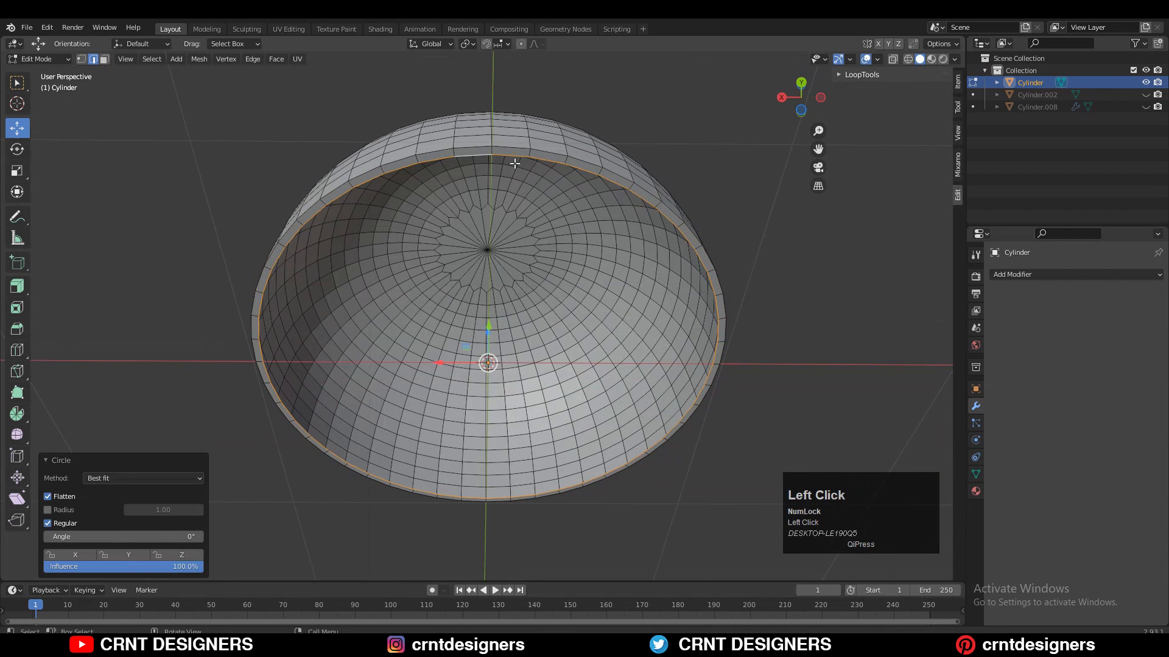
# Fill the bottom opening with a face and inset it by about 0.067 m.
pyautogui.press('f')
pyautogui.press('i')
pyautogui.click(800, 266)
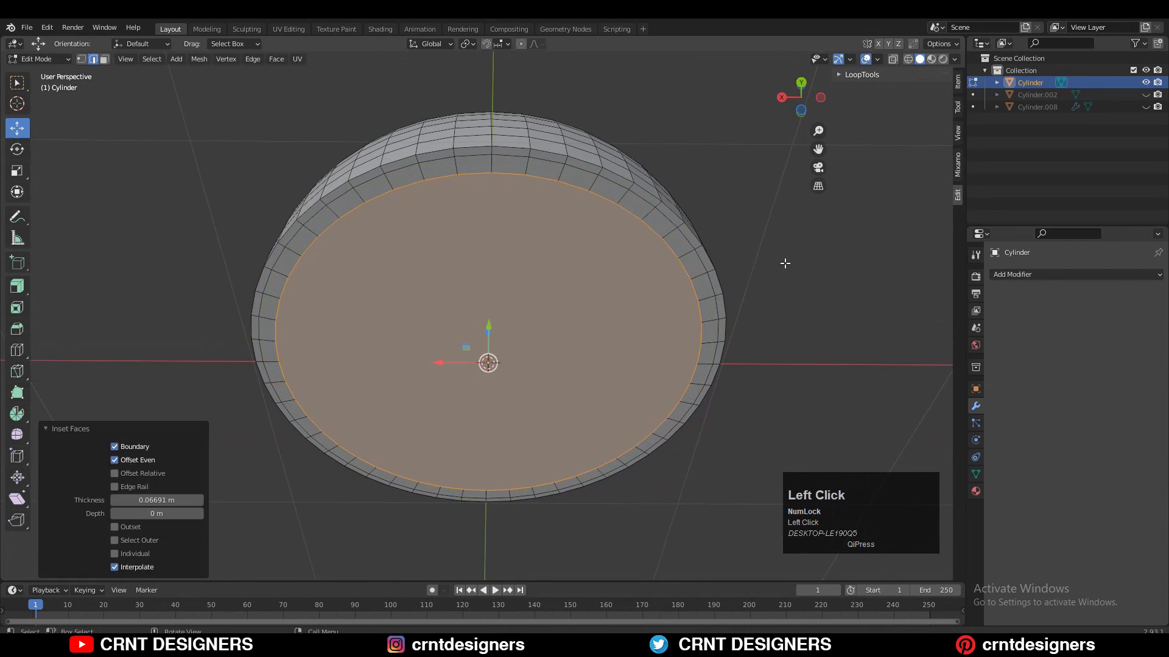
# Select the star-shaped group of faces at the dome's top and turn it into a circle with LoopTools.
pyautogui.moveTo(792, 268); pyautogui.dragTo(560, 359, button='middle')
pyautogui.press('Tab')
pyautogui.press('Tab')
pyautogui.press('3')
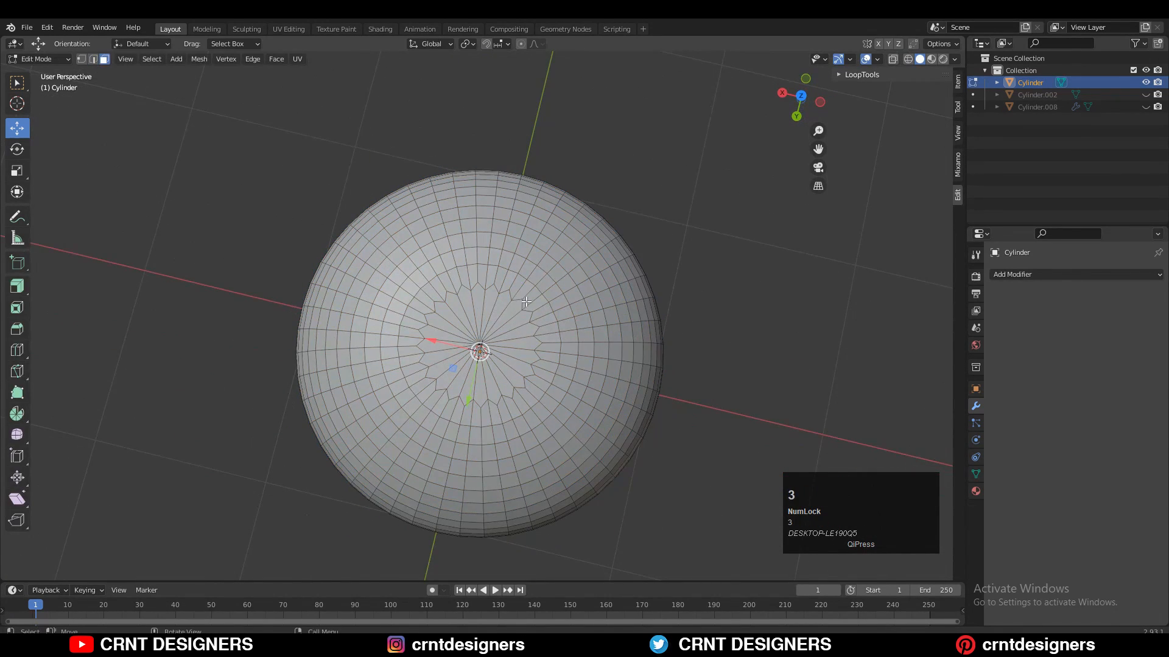
pyautogui.rightClick(470, 336)
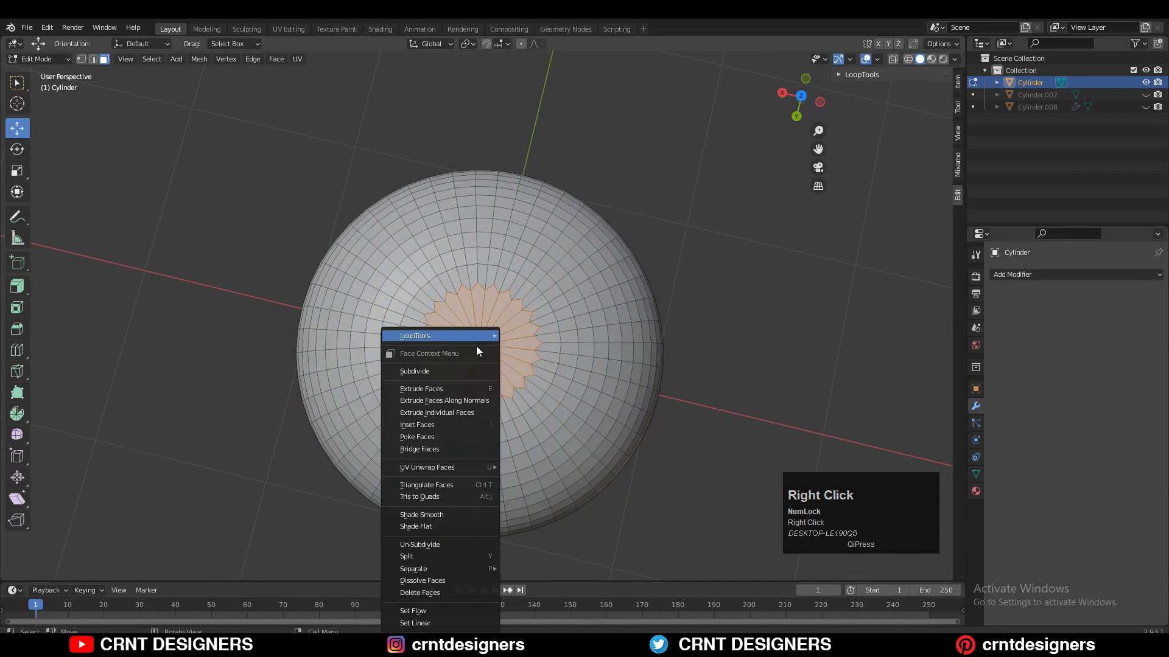
pyautogui.click(475, 332)
pyautogui.click(529, 346)
# Clear the triangular faces at the dome's top and replace them with a single larger round face.
pyautogui.click(803, 96)
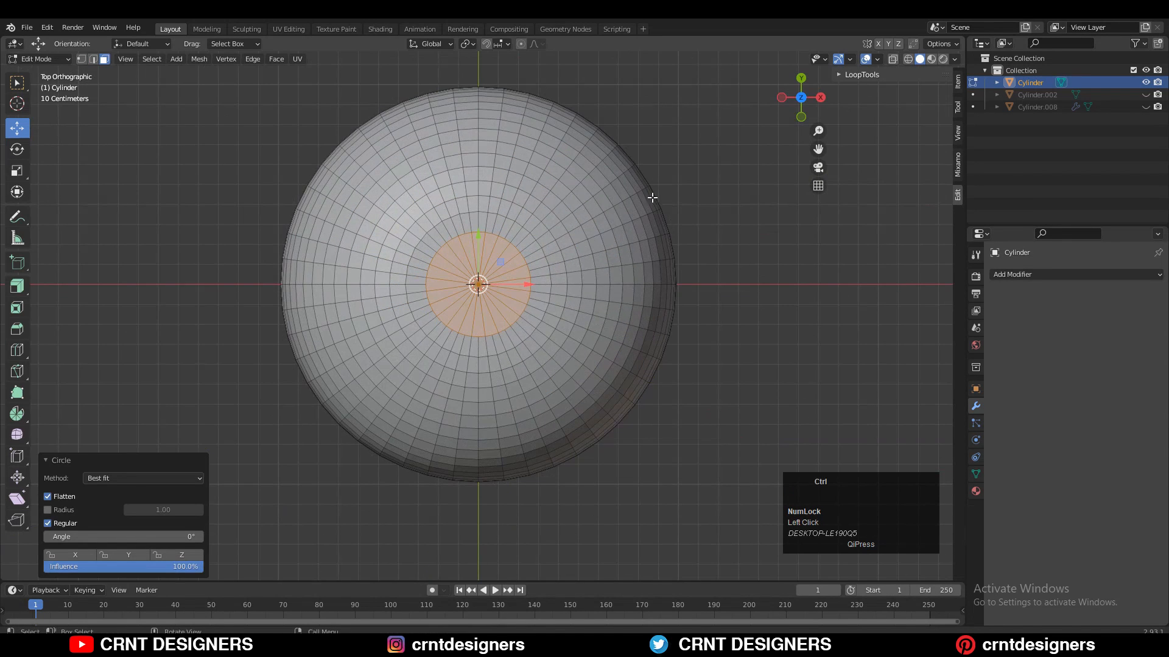
pyautogui.press('x')
pyautogui.click(612, 237)
pyautogui.press('2')
pyautogui.moveTo(508, 291); pyautogui.dragTo(517, 207, button='middle')
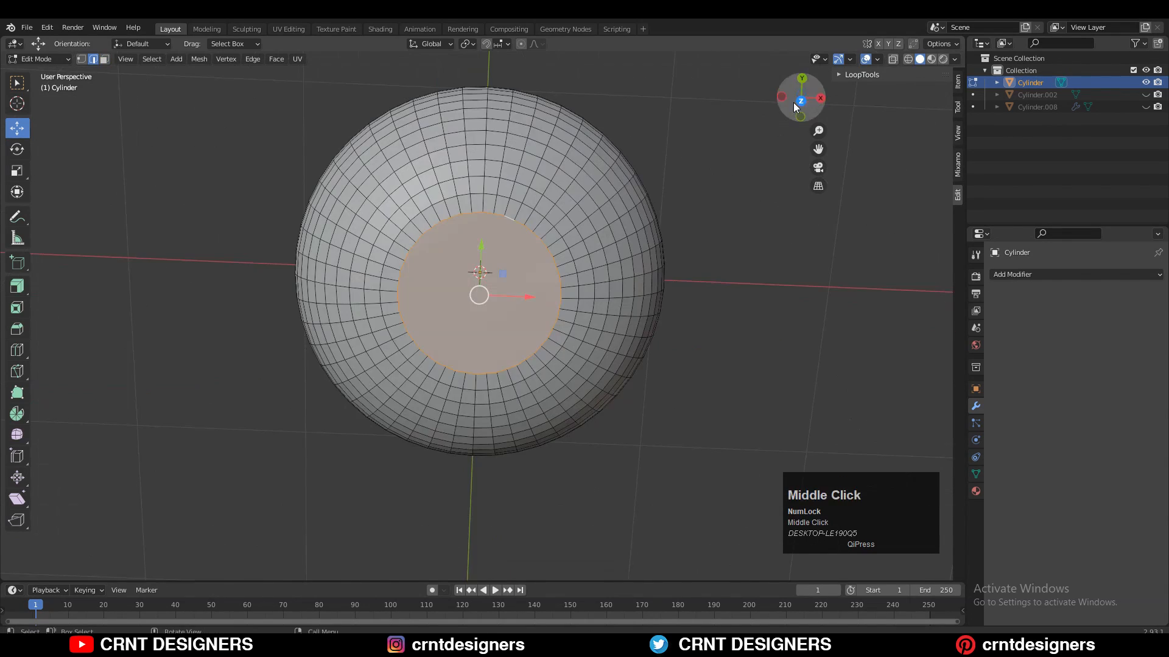
pyautogui.moveTo(529, 198); pyautogui.dragTo(547, 209, button='middle')
# Flatten the selected top faces with a Z scale of 0 and inset the round top face.
pyautogui.press('s')
pyautogui.press('z')
pyautogui.press('0')
pyautogui.press('Return')
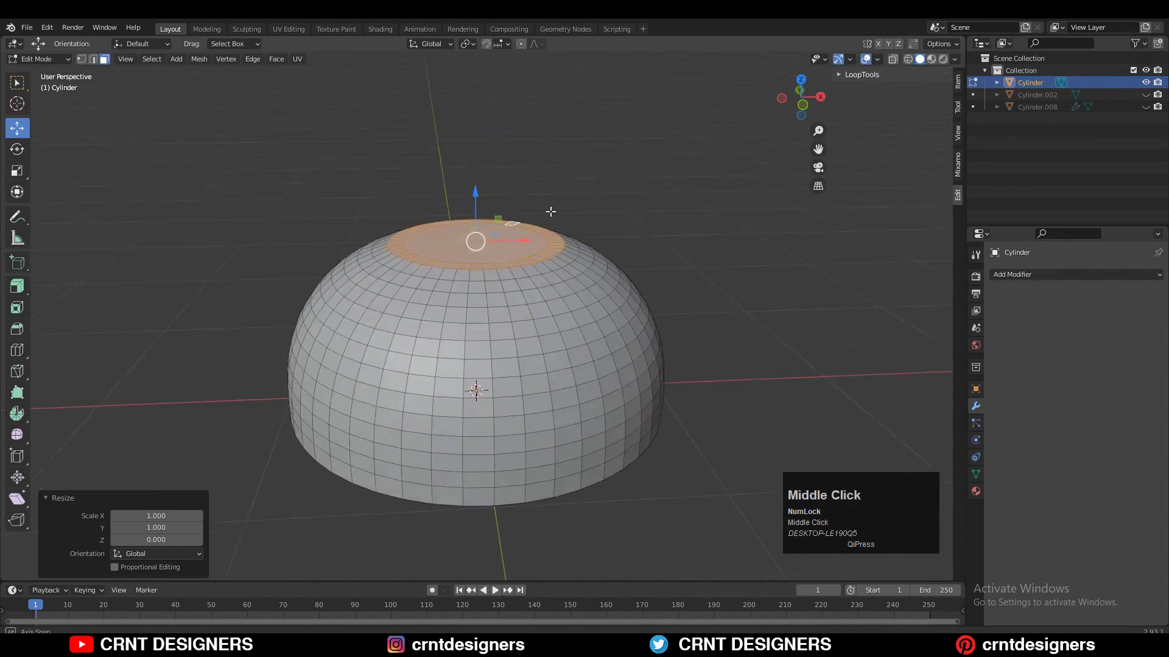
pyautogui.press('i')
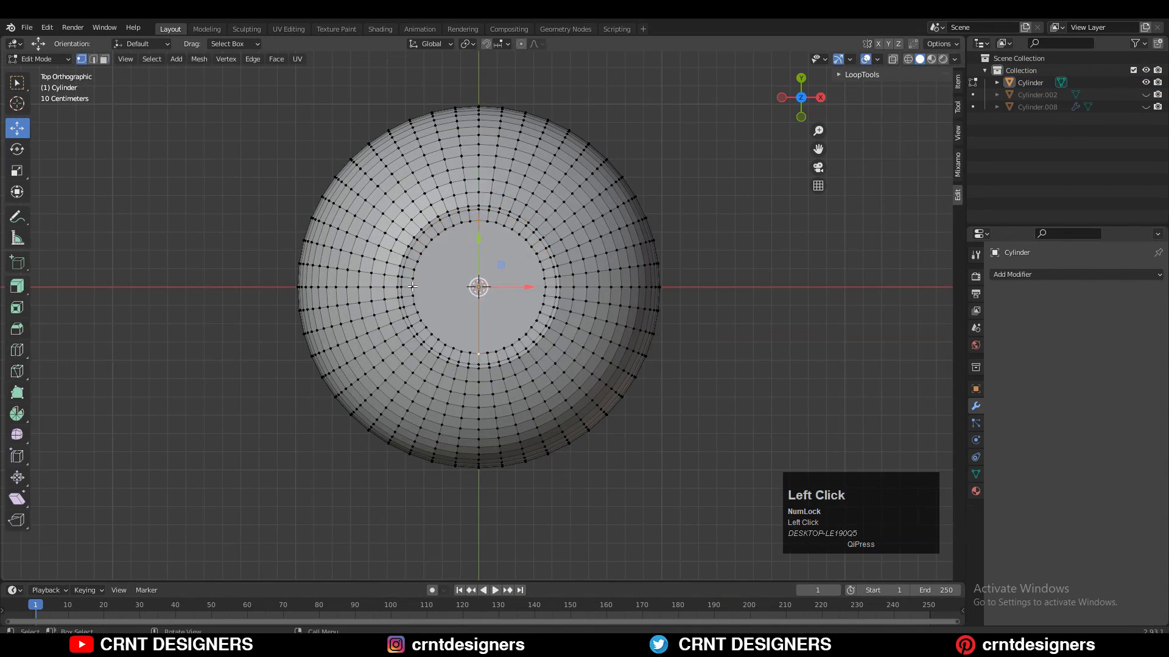
pyautogui.rightClick(536, 275)
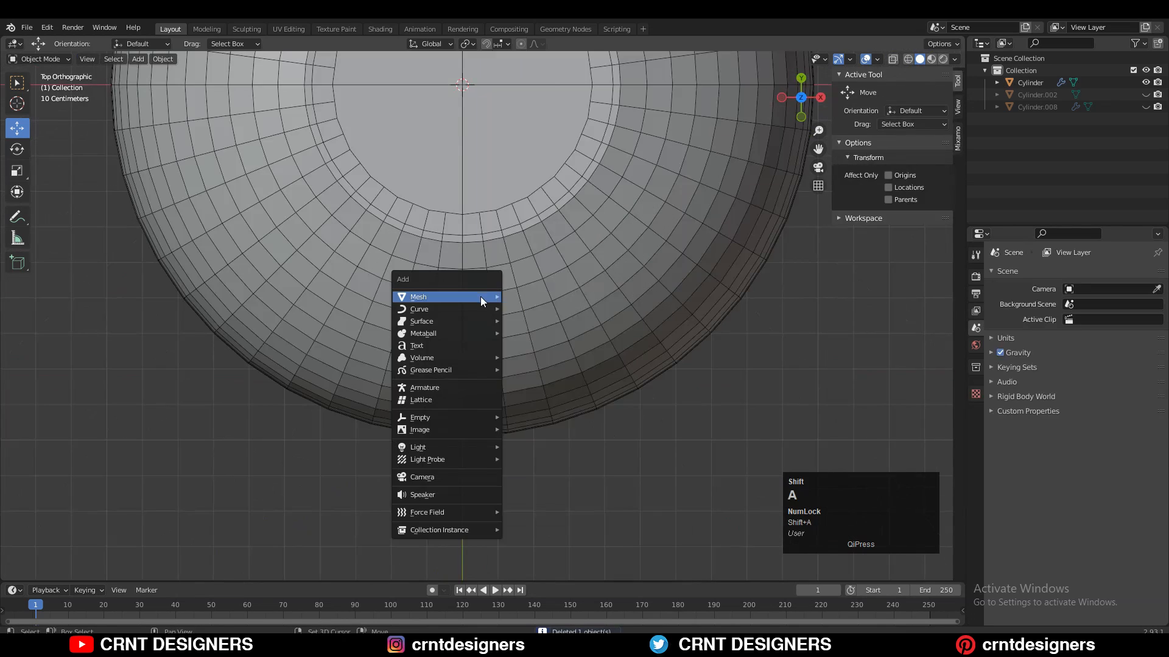
# Add a mesh cylinder with 12 vertices.
pyautogui.moveTo(481, 297)
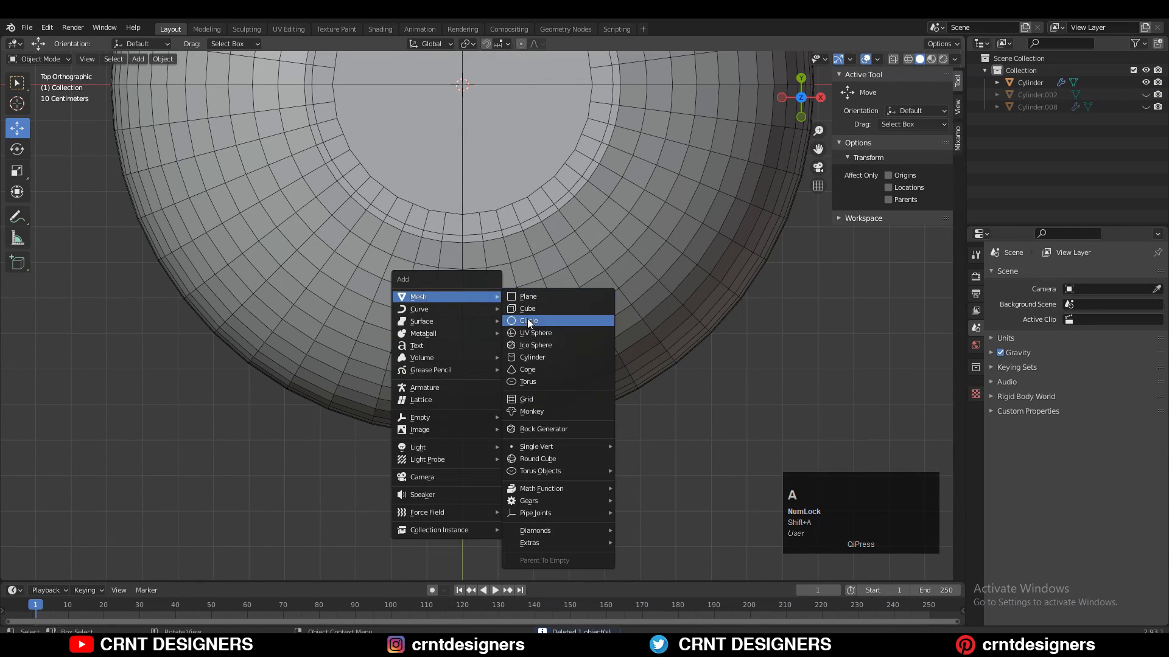
pyautogui.click(538, 359)
pyautogui.click(163, 424)
pyautogui.write('12')
pyautogui.click(88, 455)
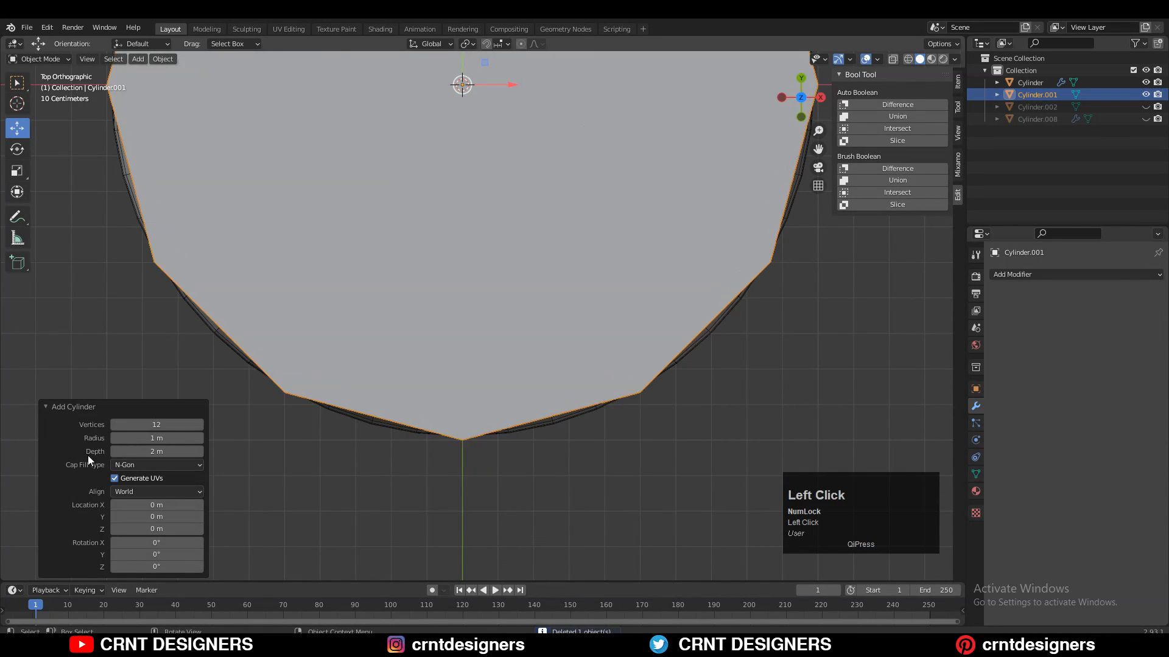
# Scale the new cylinder to 0.3 and move it along negative Y onto the dome's curved side.
pyautogui.keyDown('ctrl'); pyautogui.moveTo(666, 137); pyautogui.dragTo(666, 217, button='middle'); pyautogui.keyUp('ctrl')
pyautogui.press('s')
pyautogui.click(528, 210)
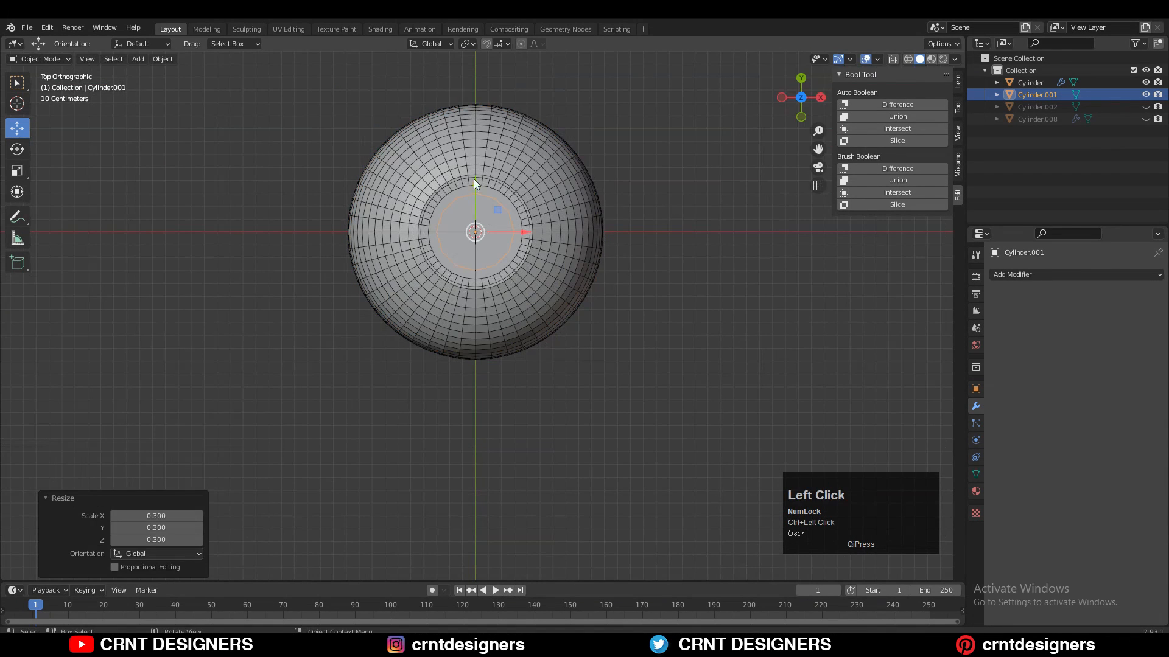
pyautogui.moveTo(474, 179); pyautogui.dragTo(529, 287)
# Shrink the small cylinder further, ending with a 0.8 scale, and shift it about 0.113 m along Y.
pyautogui.press('s')
pyautogui.keyDown('ctrl'); pyautogui.click(591, 299); pyautogui.keyUp('ctrl')
pyautogui.press('s')
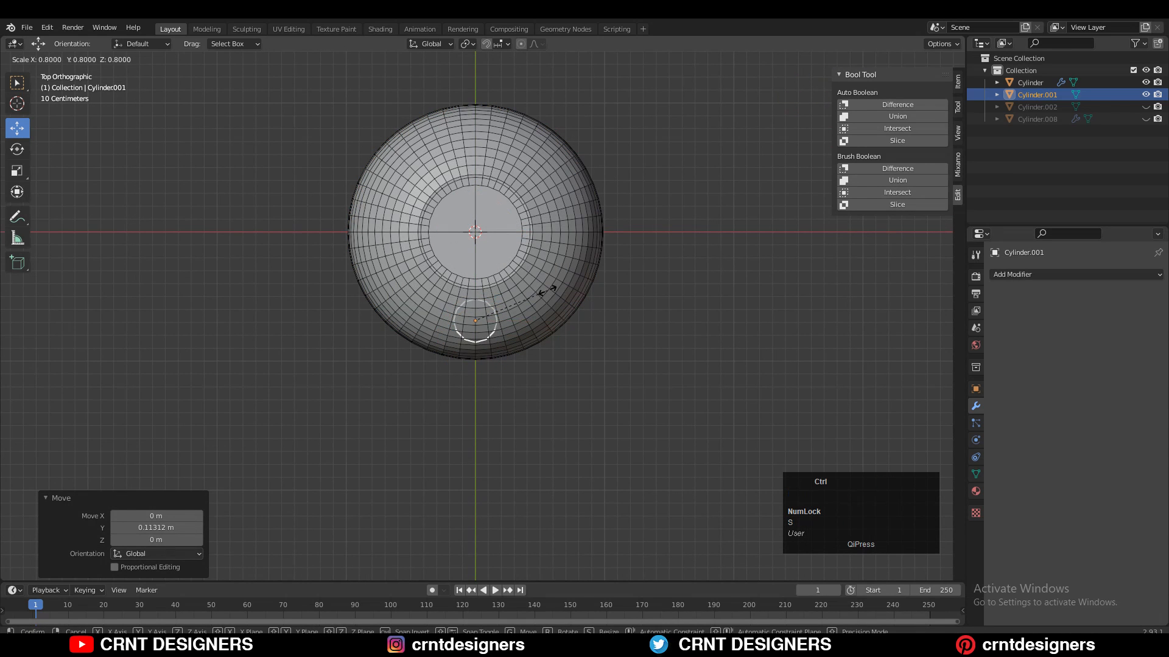
pyautogui.keyDown('ctrl'); pyautogui.click(545, 291); pyautogui.keyUp('ctrl')
# Nudge the small cylinder along Y between the dome's top face and outer edge, and scale it to 0.9.
pyautogui.keyDown('ctrl'); pyautogui.moveTo(477, 289); pyautogui.dragTo(472, 183, button='middle'); pyautogui.keyUp('ctrl')
pyautogui.moveTo(465, 282); pyautogui.dragTo(465, 284)
pyautogui.press('s')
pyautogui.keyDown('ctrl'); pyautogui.click(597, 262); pyautogui.keyUp('ctrl')
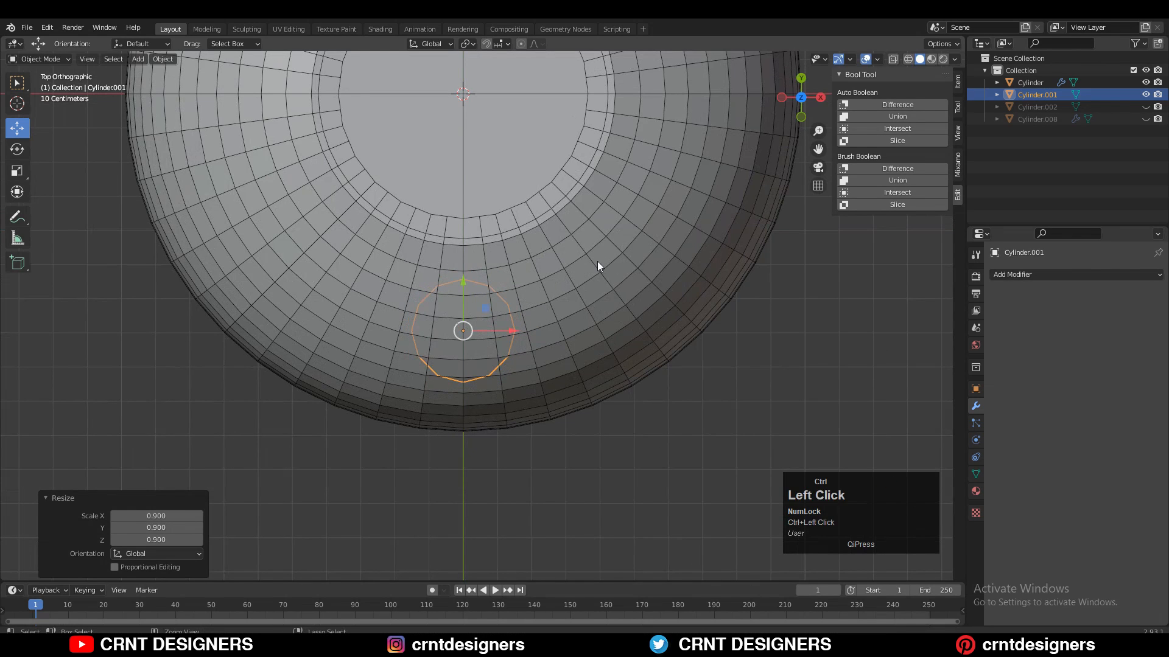
pyautogui.moveTo(550, 272); pyautogui.dragTo(501, 374, button='middle')
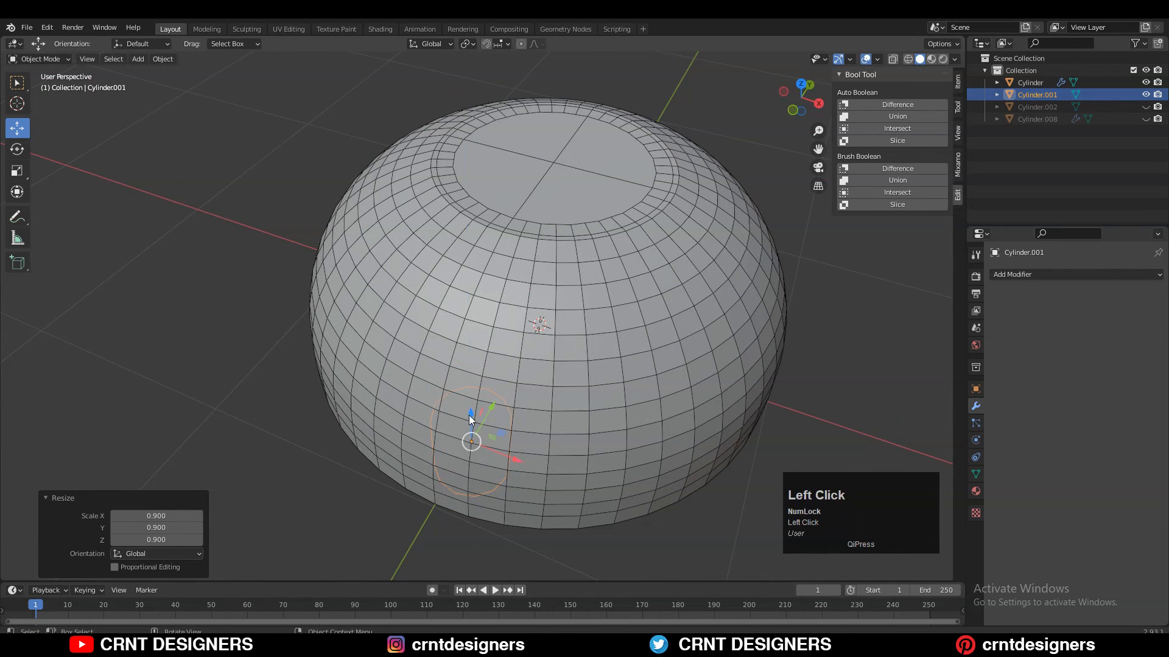
# Raise the small cylinder about 0.716 m along Z and scale its height by a factor of 2.
pyautogui.moveTo(470, 420); pyautogui.dragTo(473, 289)
pyautogui.moveTo(590, 309); pyautogui.dragTo(532, 287, button='middle')
pyautogui.press('s')
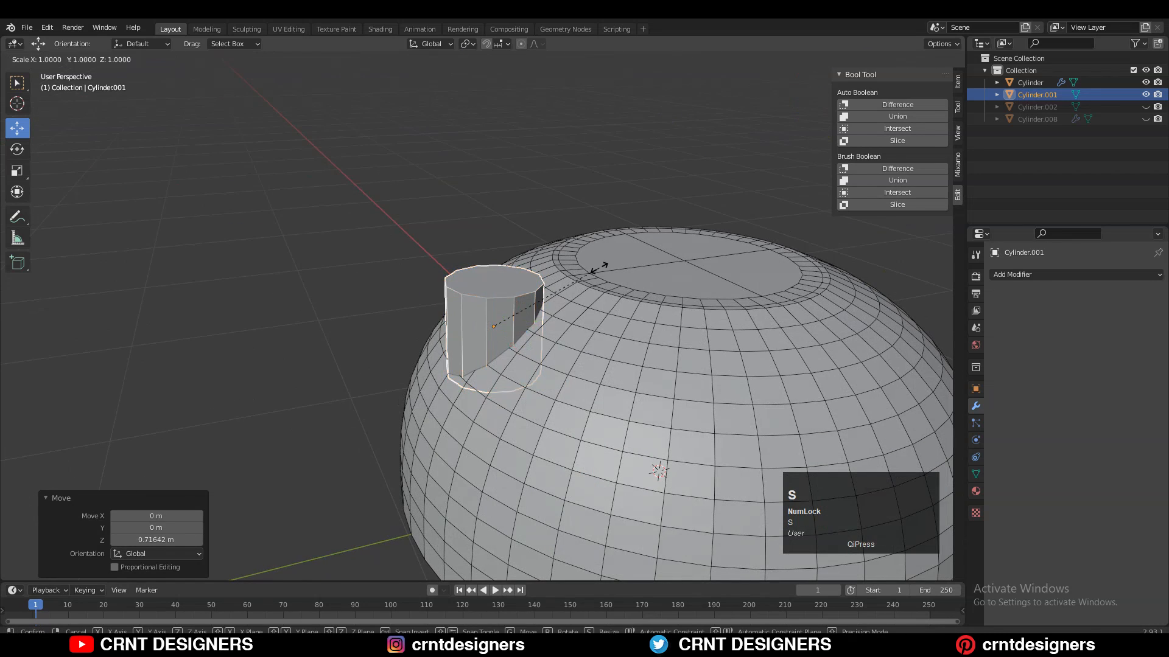
pyautogui.press('z')
pyautogui.keyDown('ctrl'); pyautogui.click(706, 219); pyautogui.keyUp('ctrl')
pyautogui.moveTo(691, 247); pyautogui.dragTo(758, 184, button='middle')
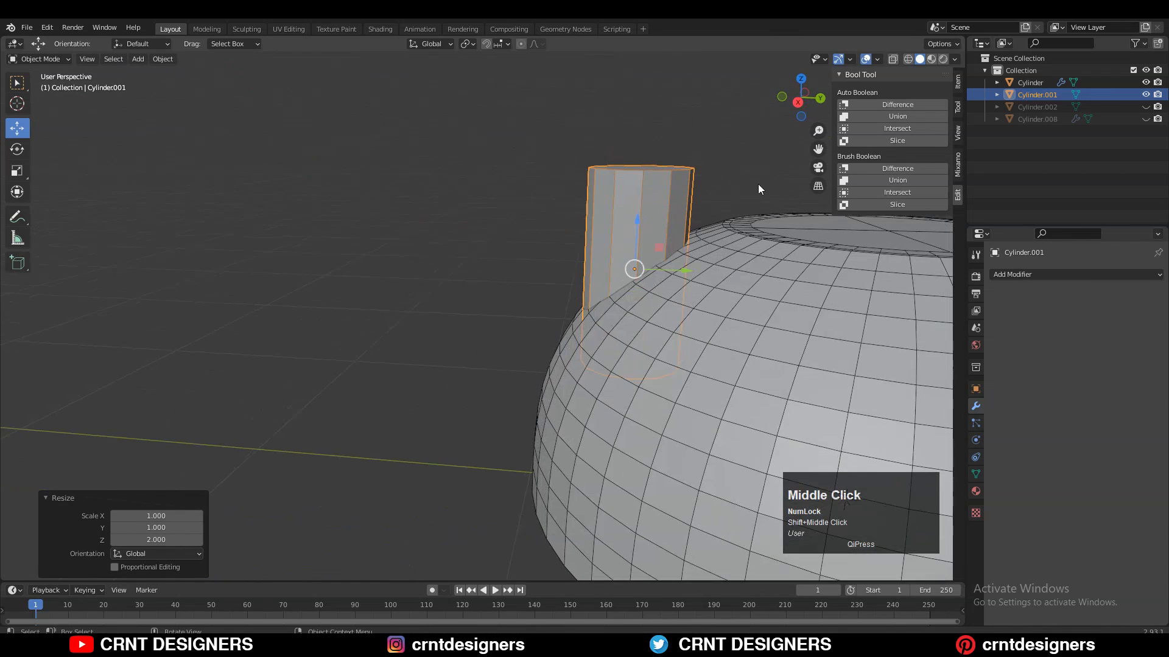
# Shift the small cylinder -0.1 m along Y, lower it into the dome, and fine-tune its Y position.
pyautogui.click(801, 105)
pyautogui.keyDown('ctrl'); pyautogui.moveTo(685, 278); pyautogui.dragTo(650, 275); pyautogui.keyUp('ctrl')
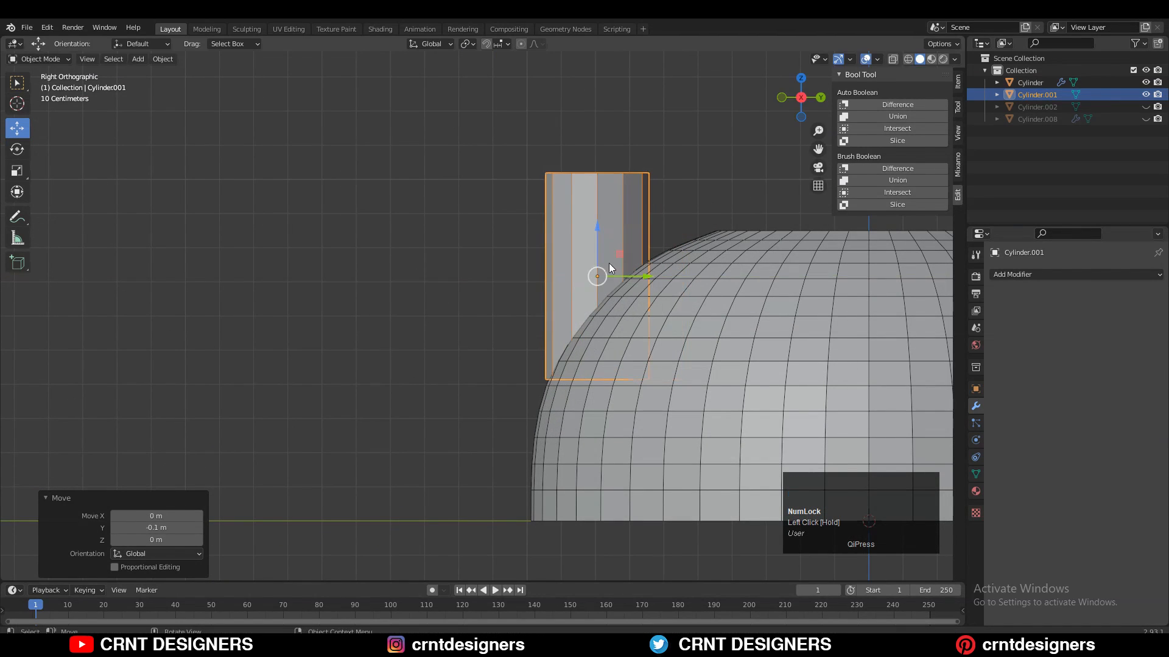
pyautogui.moveTo(599, 247); pyautogui.dragTo(601, 285)
pyautogui.moveTo(601, 285); pyautogui.dragTo(548, 236, button='middle')
pyautogui.moveTo(400, 287); pyautogui.dragTo(407, 287)
pyautogui.moveTo(541, 217); pyautogui.dragTo(450, 323, button='middle')
pyautogui.moveTo(433, 323); pyautogui.dragTo(426, 323)
pyautogui.moveTo(426, 322); pyautogui.dragTo(455, 345, button='middle')
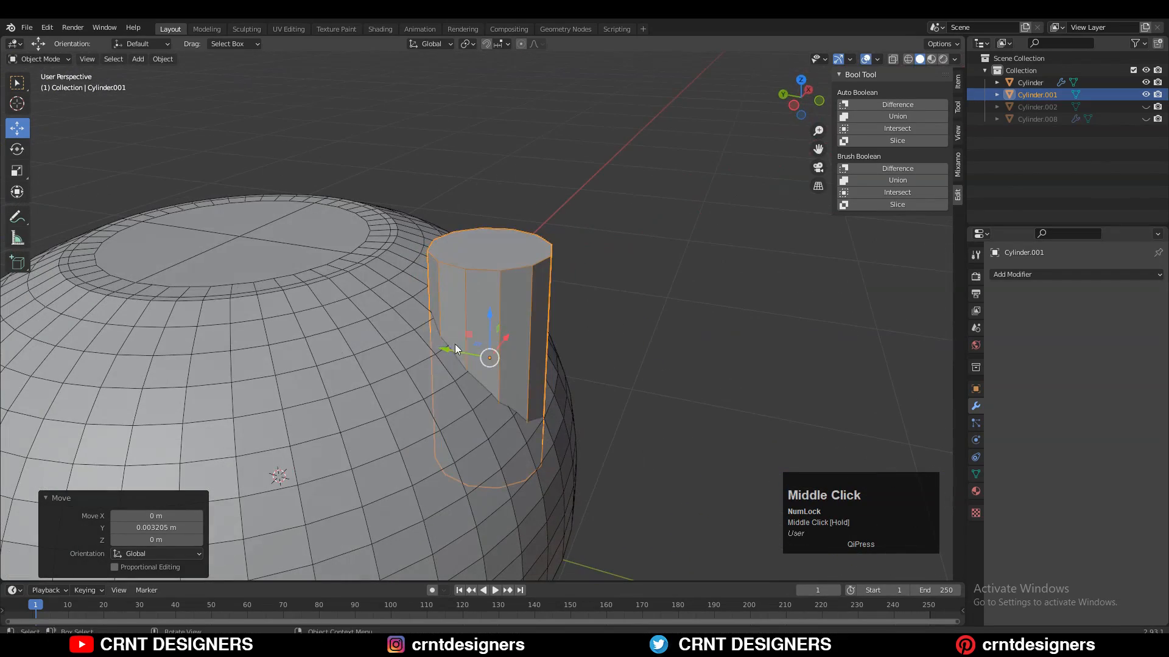
pyautogui.moveTo(454, 345)
pyautogui.mouseDown()
pyautogui.moveTo(443, 346)
pyautogui.moveTo(462, 338)
pyautogui.mouseUp()
# Select the dome as the active object and join the small cylinder to it with a Brush Boolean Union.
pyautogui.moveTo(461, 338); pyautogui.dragTo(609, 184, button='middle')
pyautogui.keyDown('shift'); pyautogui.click(608, 185); pyautogui.keyUp('shift')
pyautogui.click(882, 180)
pyautogui.moveTo(549, 230); pyautogui.dragTo(566, 97, button='middle')
pyautogui.keyDown('shift'); pyautogui.moveTo(526, 213); pyautogui.dragTo(524, 84, button='middle'); pyautogui.keyUp('shift')
pyautogui.scroll(1, 524, 84)
pyautogui.moveTo(506, 163); pyautogui.dragTo(496, 222, button='middle')
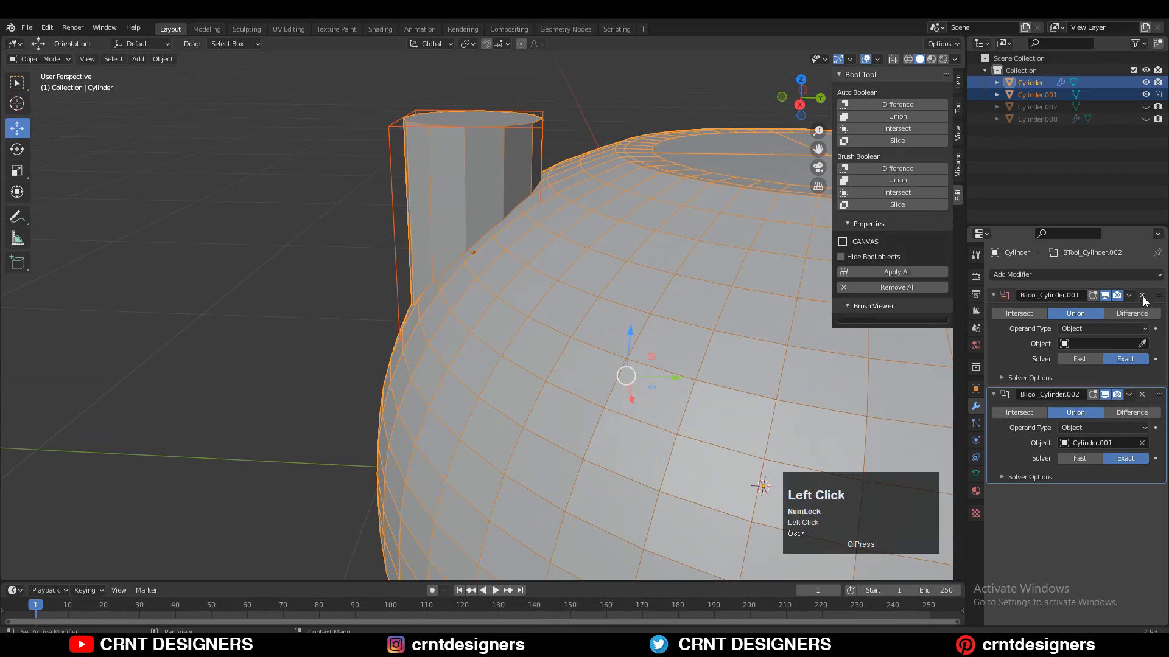
# Remove the empty BTool_Cylinder.001 modifier and apply the BTool_Cylinder.002 union modifier on the dome.
pyautogui.click(1142, 295)
pyautogui.click(1129, 295)
pyautogui.click(1126, 308)
# Delete the leftover Cylinder.001 brush object from the scene.
pyautogui.moveTo(615, 292); pyautogui.dragTo(502, 235, button='middle')
pyautogui.click(524, 170)
pyautogui.press('x')
pyautogui.click(525, 181)
pyautogui.keyDown('ctrl'); pyautogui.scroll(1, 517, 294); pyautogui.keyUp('ctrl')
# Enter Edit Mode on the dome and merge the first stray junction vertices into the neighbouring cylinder corners with At Last.
pyautogui.press('Tab')
pyautogui.click(502, 281)
pyautogui.press('Tab')
pyautogui.click(502, 235)
pyautogui.press('m')
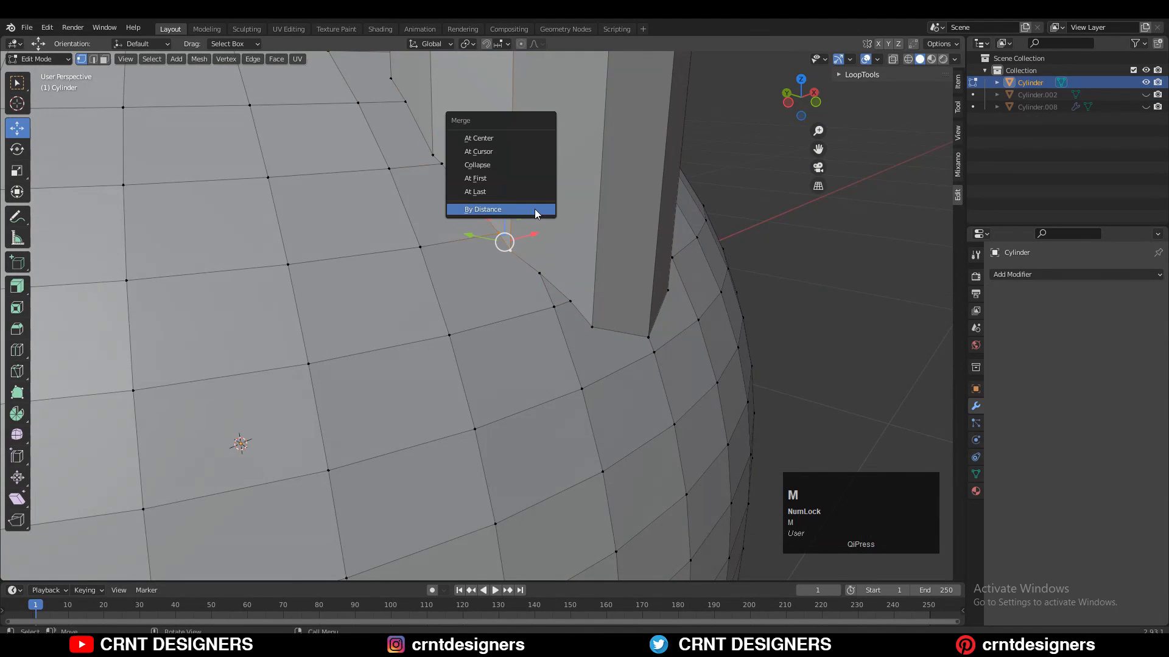
pyautogui.click(535, 192)
pyautogui.keyDown('shift'); pyautogui.click(434, 152); pyautogui.keyUp('shift')
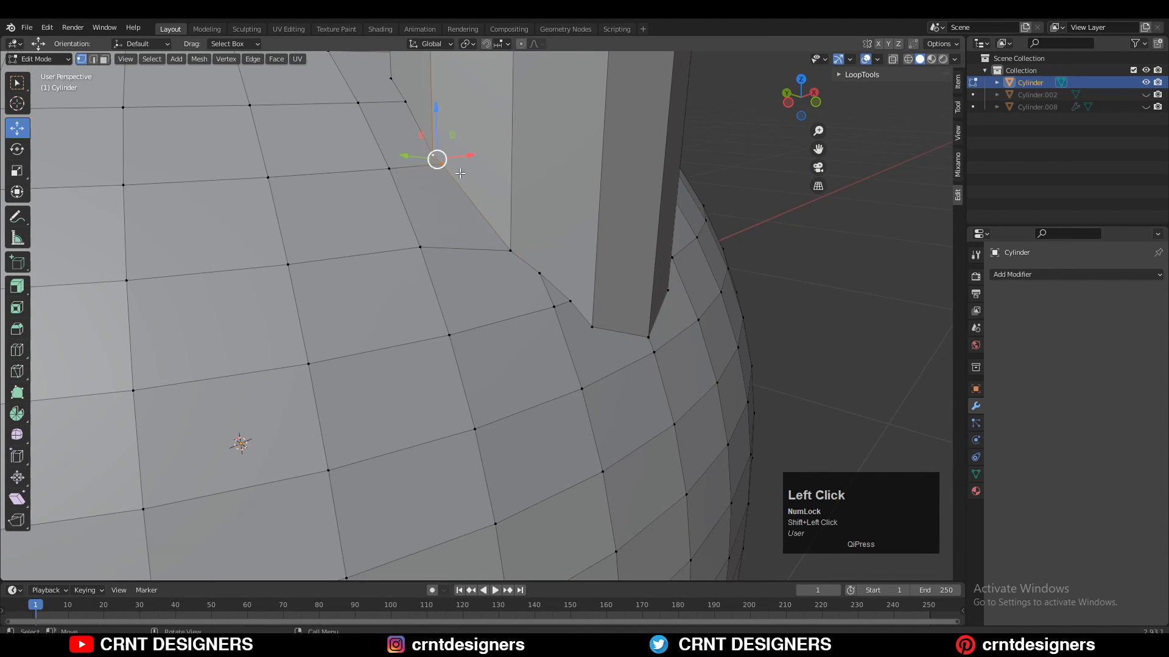
pyautogui.moveTo(434, 150); pyautogui.dragTo(453, 169, button='middle')
pyautogui.keyDown('shift'); pyautogui.moveTo(453, 169); pyautogui.dragTo(506, 263, button='middle'); pyautogui.keyUp('shift')
pyautogui.press('m')
pyautogui.click(505, 260)
# Continue toward the dome's top, merging each stray junction vertex into its nearest cylinder corner vertex with At Last.
pyautogui.click(436, 217)
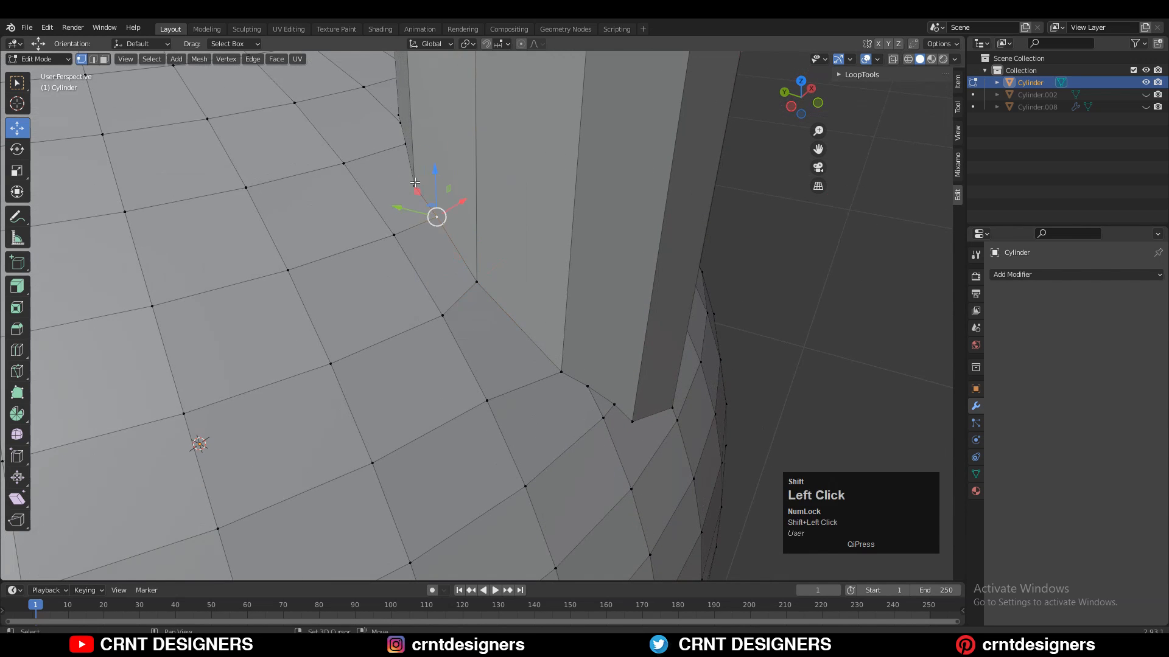
pyautogui.keyDown('shift'); pyautogui.click(415, 186); pyautogui.keyUp('shift')
pyautogui.moveTo(414, 185); pyautogui.dragTo(496, 259, button='middle')
pyautogui.moveTo(496, 258); pyautogui.dragTo(541, 309, button='middle')
pyautogui.press('m')
pyautogui.click(504, 286)
pyautogui.click(495, 294)
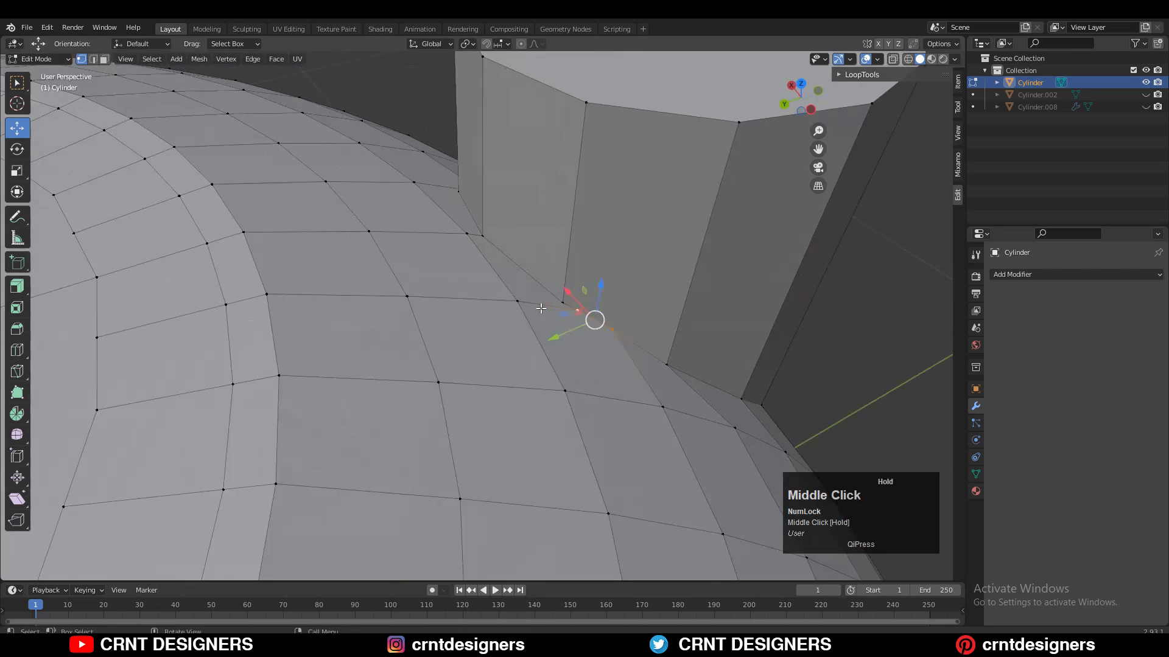
pyautogui.press('m')
pyautogui.click(579, 279)
pyautogui.keyDown('shift'); pyautogui.click(557, 291); pyautogui.keyUp('shift')
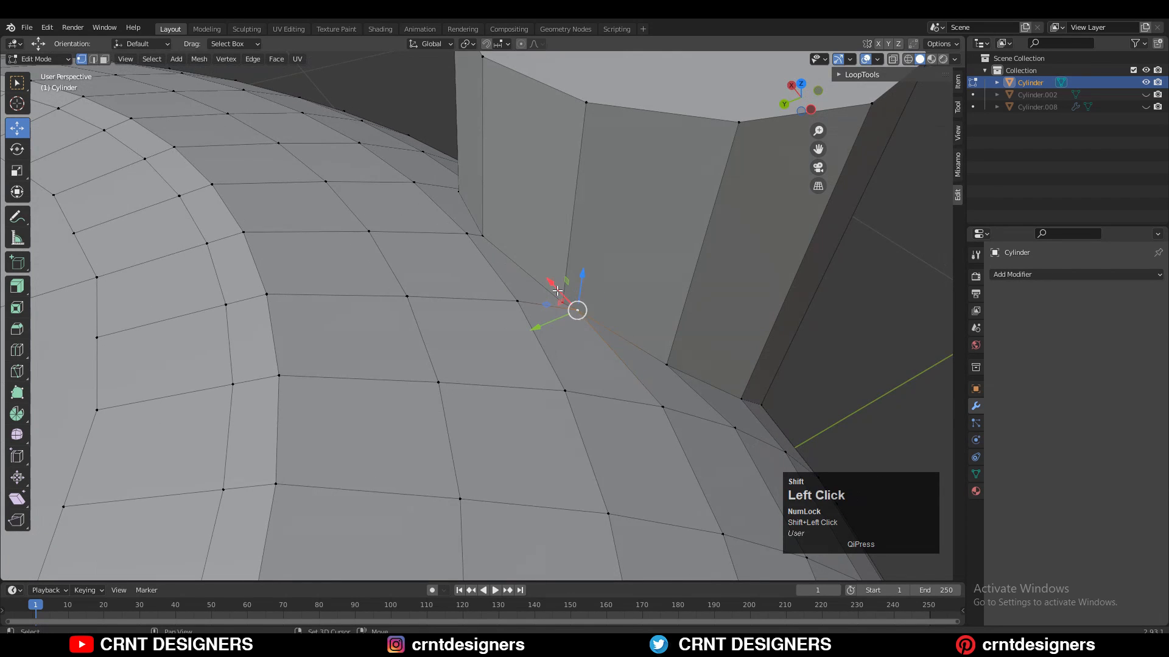
pyautogui.press('m')
pyautogui.click(583, 265)
# Merge the stray vertices around the corner on the cylinder's dome-top side into that corner with At Last.
pyautogui.scroll(-5, 538, 287)
pyautogui.moveTo(538, 287); pyautogui.dragTo(453, 253, button='middle')
pyautogui.click(392, 212)
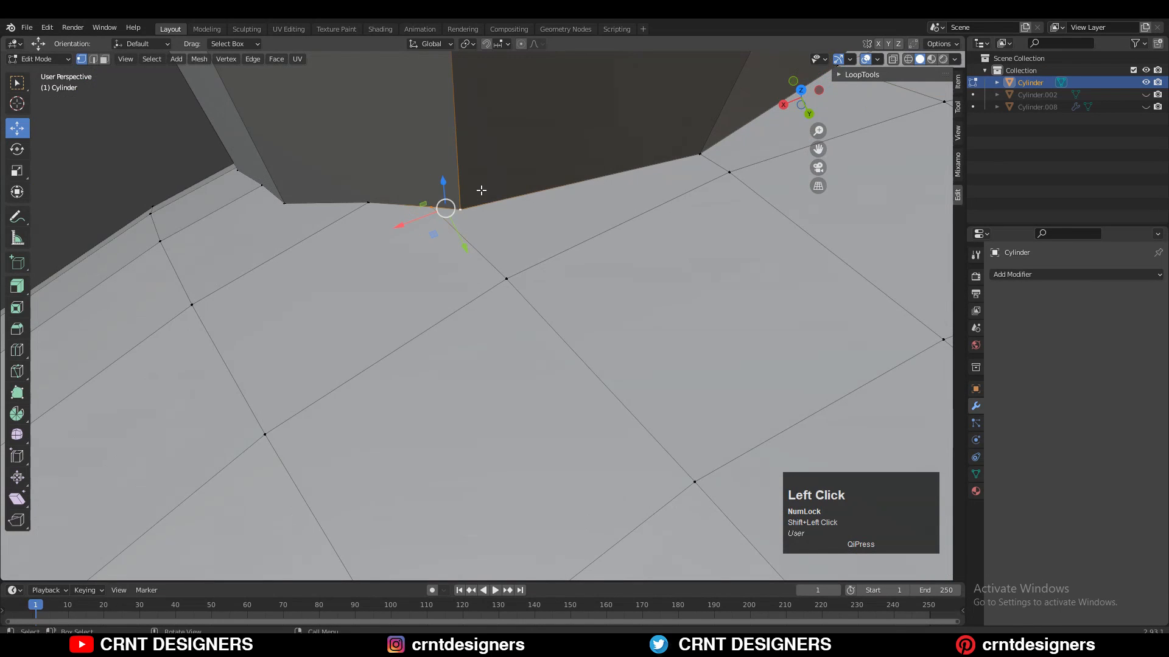
pyautogui.press('m')
pyautogui.click(482, 190)
pyautogui.keyDown('shift'); pyautogui.click(446, 200); pyautogui.keyUp('shift')
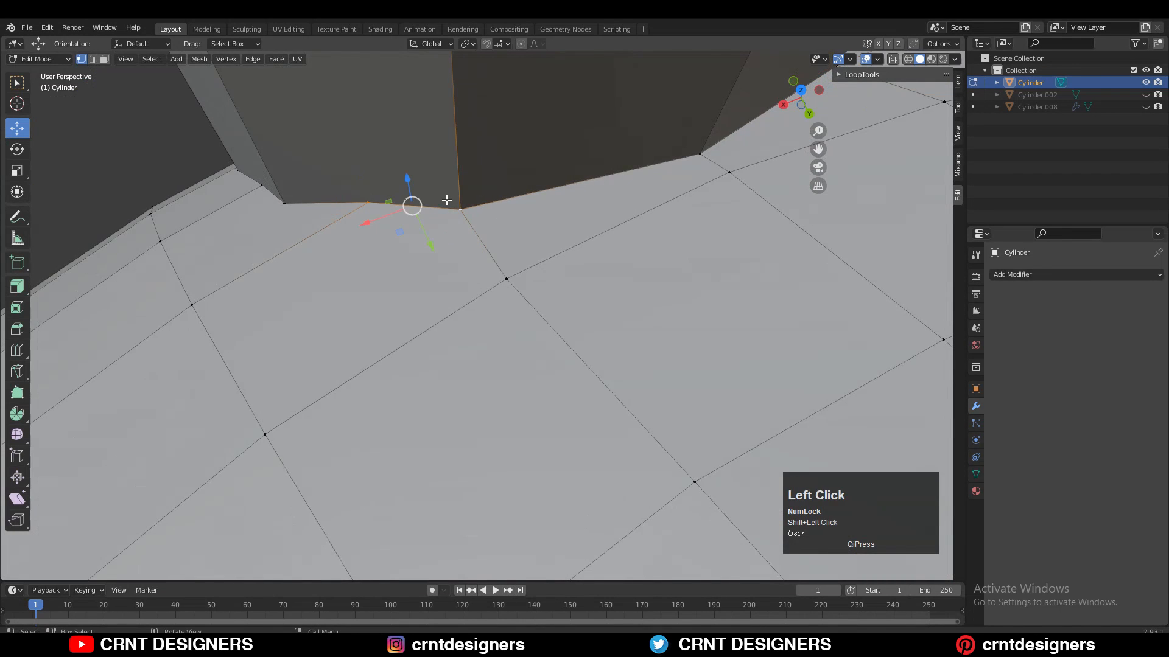
pyautogui.press('m')
pyautogui.click(446, 200)
# Merge the next stray vertices around the cylinder's other side into their adjacent corner vertices with At Last.
pyautogui.moveTo(366, 225); pyautogui.dragTo(478, 183, button='middle')
pyautogui.click(316, 277)
pyautogui.keyDown('shift'); pyautogui.click(363, 228); pyautogui.keyUp('shift')
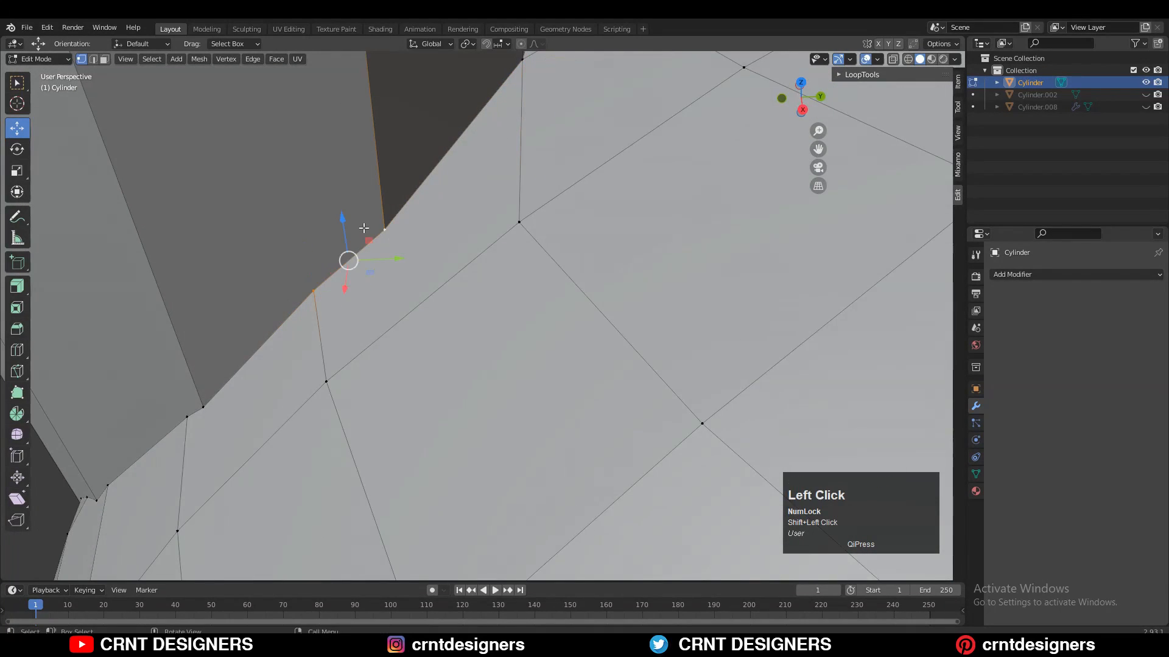
pyautogui.press('m')
pyautogui.click(350, 233)
pyautogui.scroll(-3, 359, 268)
pyautogui.moveTo(371, 307); pyautogui.dragTo(502, 173, button='middle')
pyautogui.click(406, 353)
pyautogui.press('m')
pyautogui.click(499, 172)
# Merge the stray vertex just above the next side corner into that cylinder corner with At Last.
pyautogui.click(368, 370)
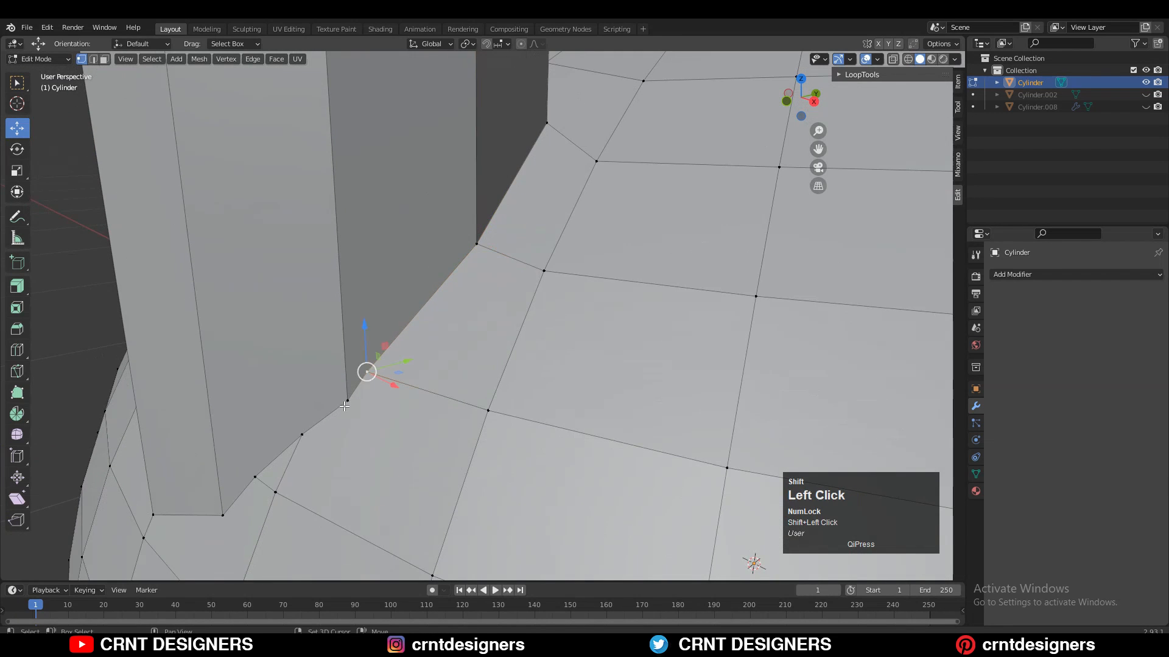
pyautogui.keyDown('shift'); pyautogui.click(350, 398); pyautogui.keyUp('shift')
pyautogui.keyDown('shift'); pyautogui.moveTo(359, 400); pyautogui.dragTo(485, 392, button='middle'); pyautogui.keyUp('shift')
pyautogui.press('m')
pyautogui.click(475, 281)
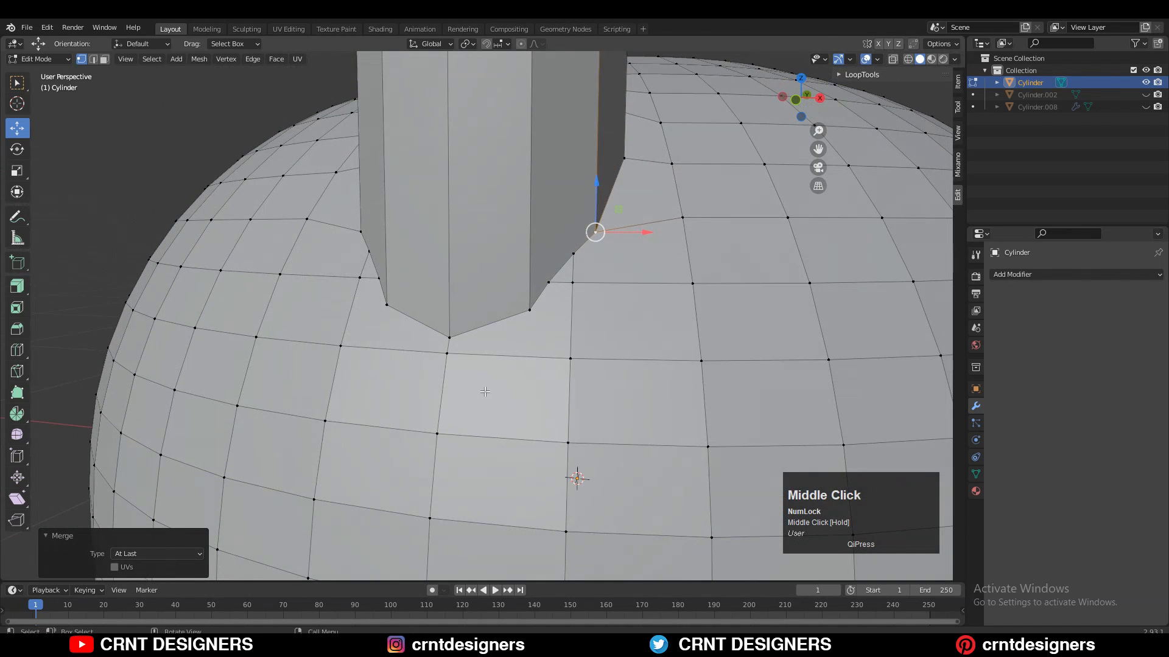
# Merge the two stray vertices between the cylinder's outer side corners, each into its nearest corner, with At Last.
pyautogui.click(528, 308)
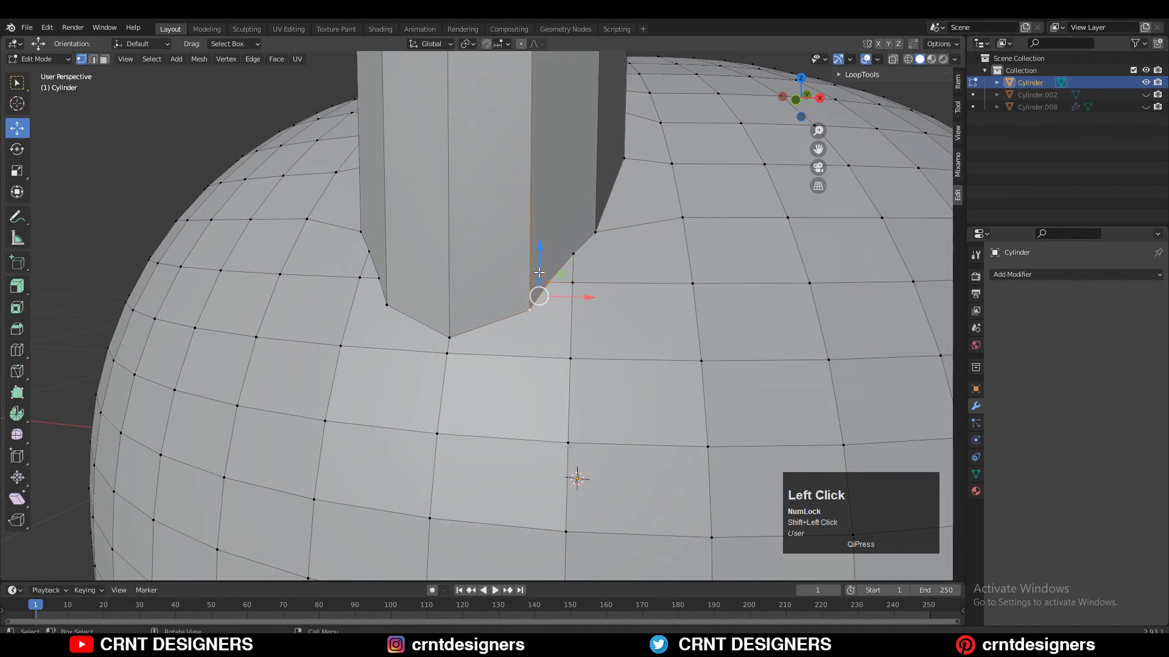
pyautogui.press('m')
pyautogui.click(540, 271)
pyautogui.keyDown('shift'); pyautogui.click(599, 230); pyautogui.keyUp('shift')
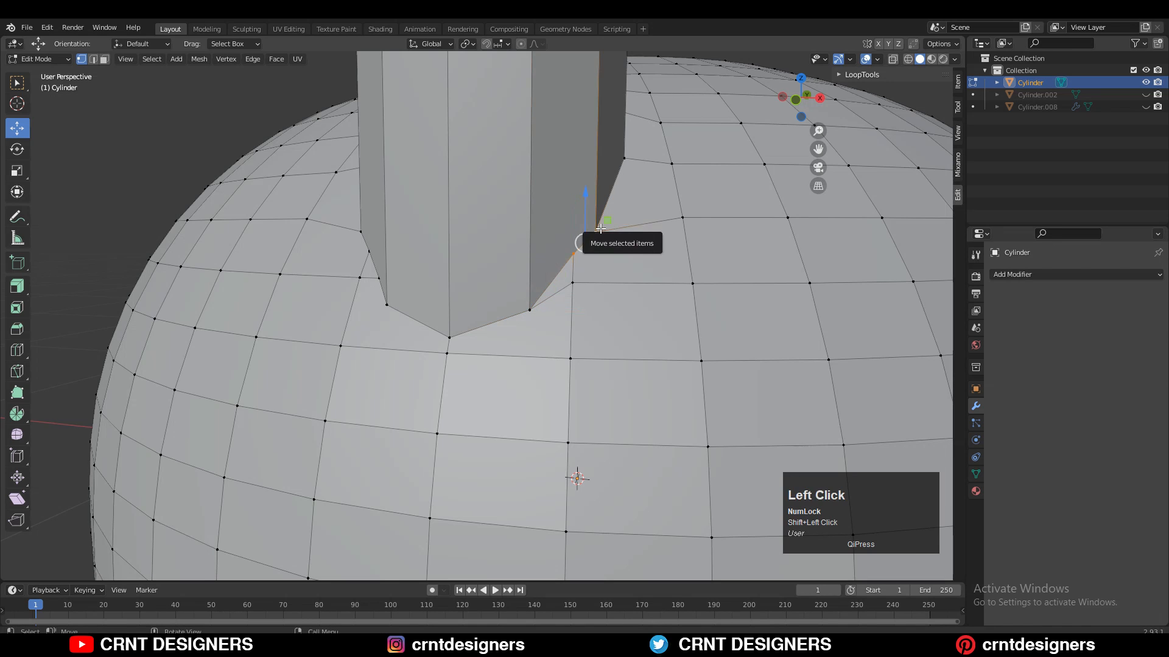
pyautogui.press('m')
pyautogui.click(598, 230)
# Dissolve the surplus edge beside the outer side corner and merge the adjacent dome vertex into that corner with At Last.
pyautogui.scroll(-1, 596, 233)
pyautogui.moveTo(581, 279); pyautogui.dragTo(591, 282, button='middle')
pyautogui.hotkey('ctrl', 'z')
pyautogui.hotkey('ctrl', 'z')
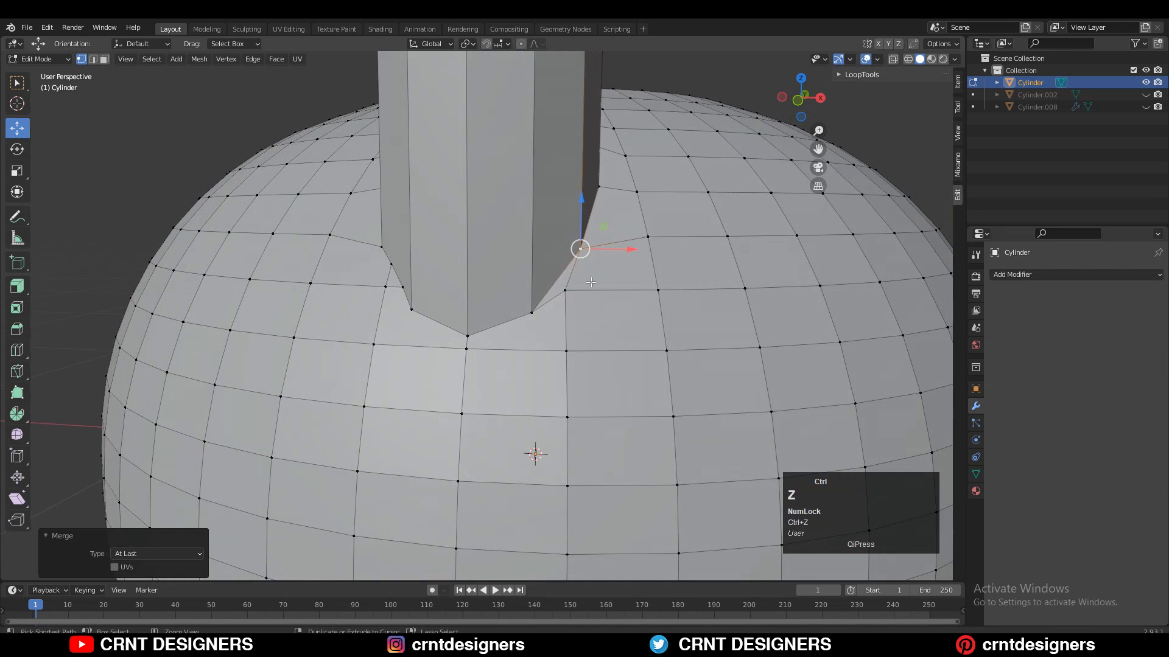
pyautogui.press('2')
pyautogui.hotkey('ctrl', 'x')
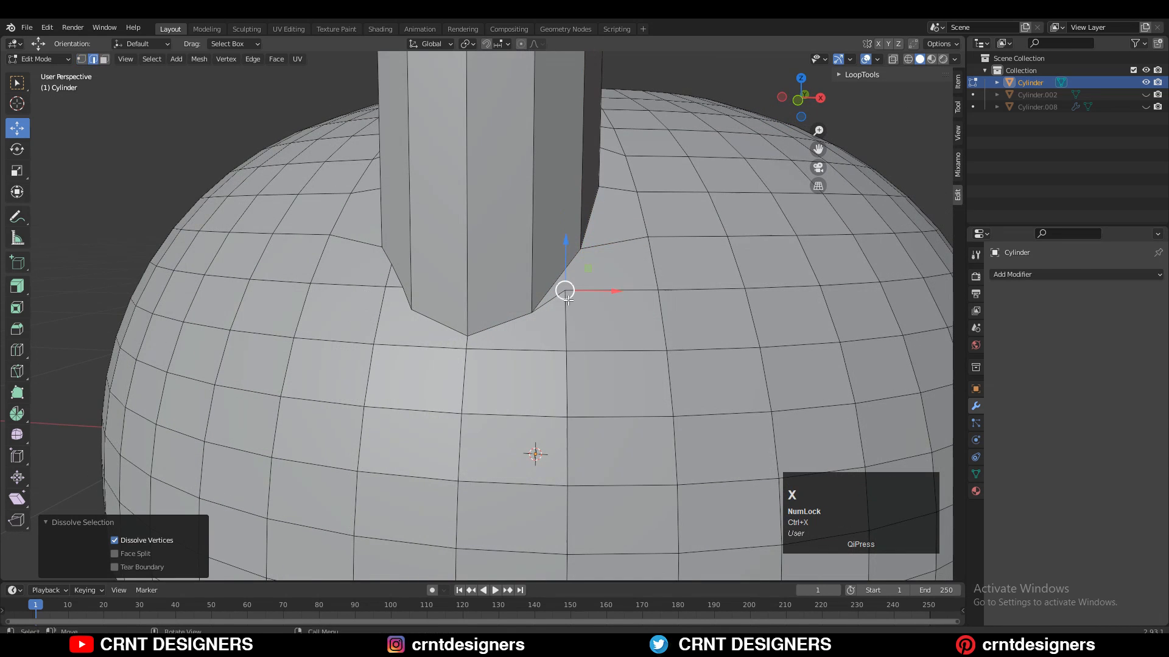
pyautogui.press('1')
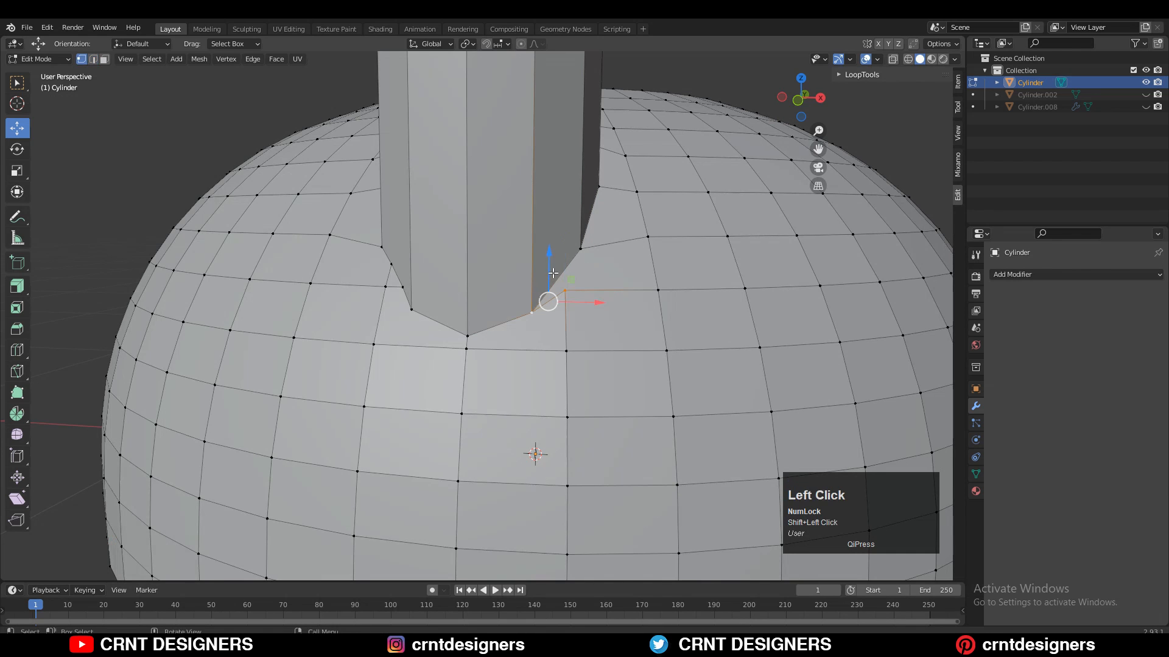
pyautogui.press('m')
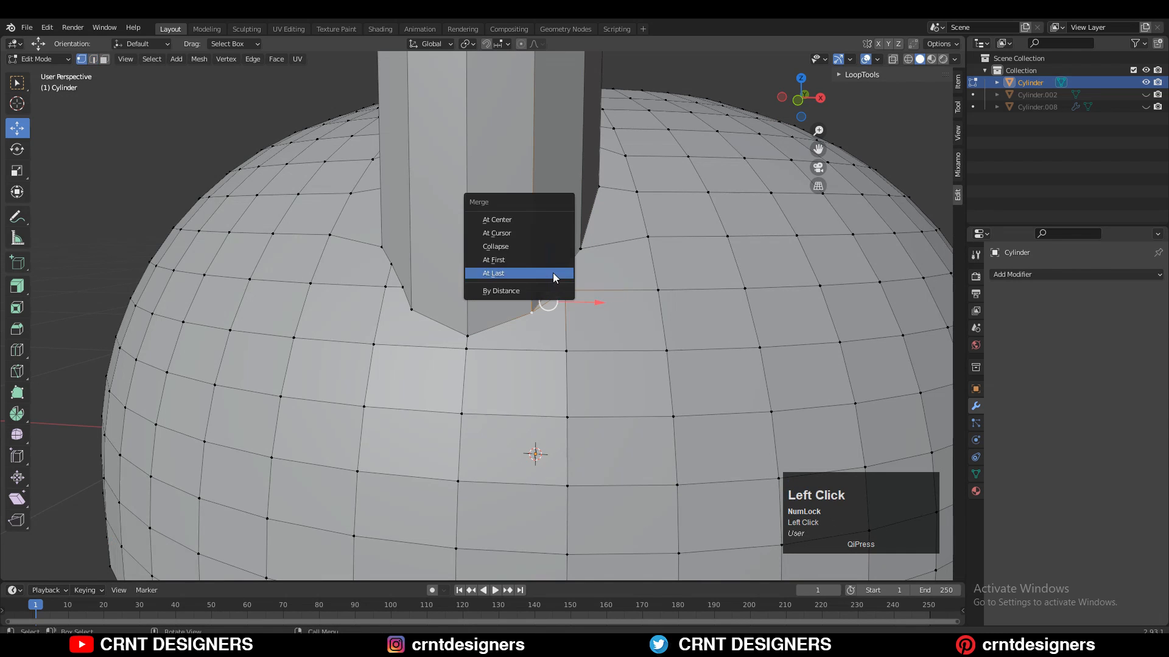
pyautogui.click(548, 272)
# On the mirrored side corner, merge the adjacent stray and dome vertices into the corner and dissolve the leftover junction vertex.
pyautogui.moveTo(547, 272); pyautogui.dragTo(429, 311, button='middle')
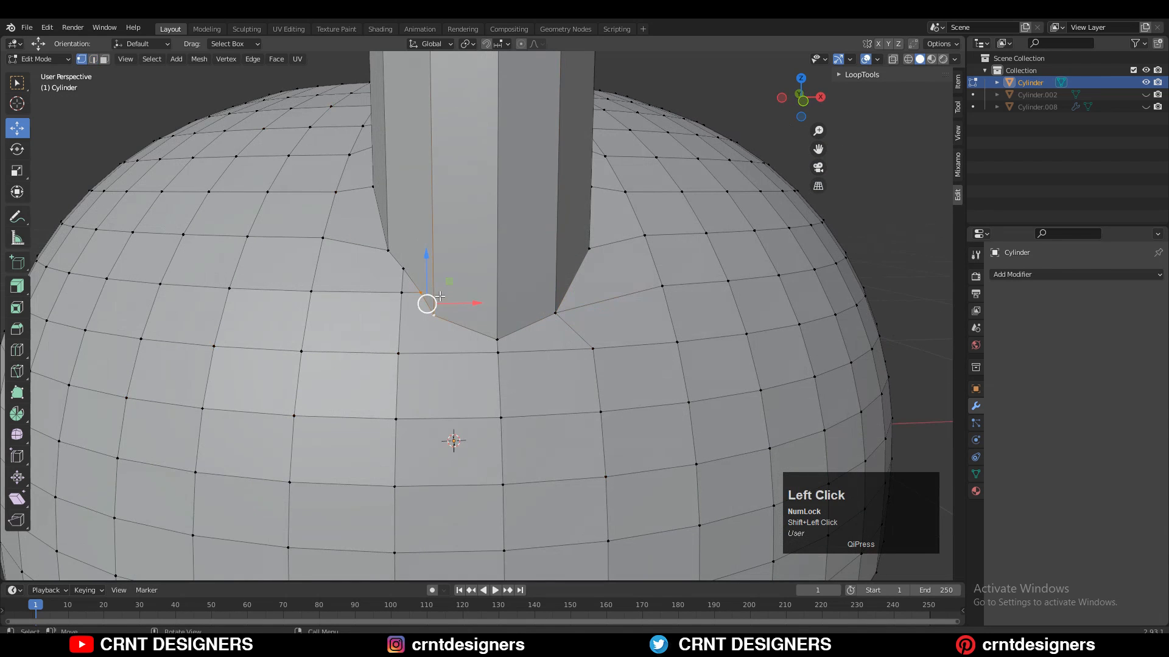
pyautogui.press('m')
pyautogui.click(443, 301)
pyautogui.press('2')
pyautogui.press('1')
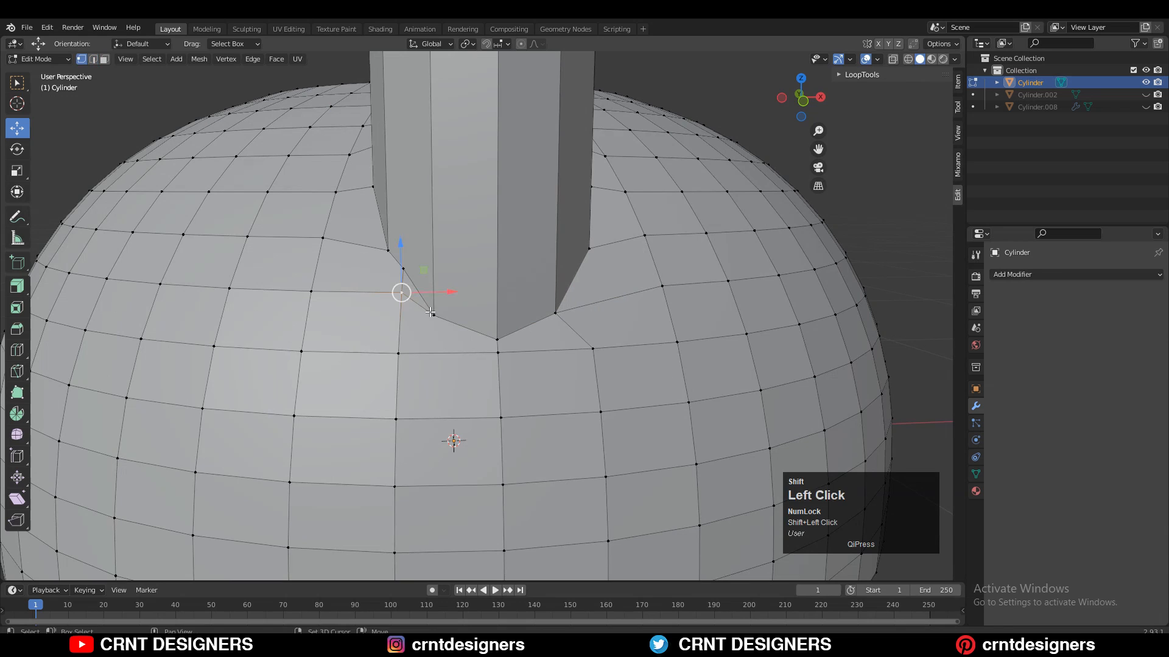
pyautogui.press('m')
pyautogui.click(422, 294)
pyautogui.press('2')
pyautogui.press('1')
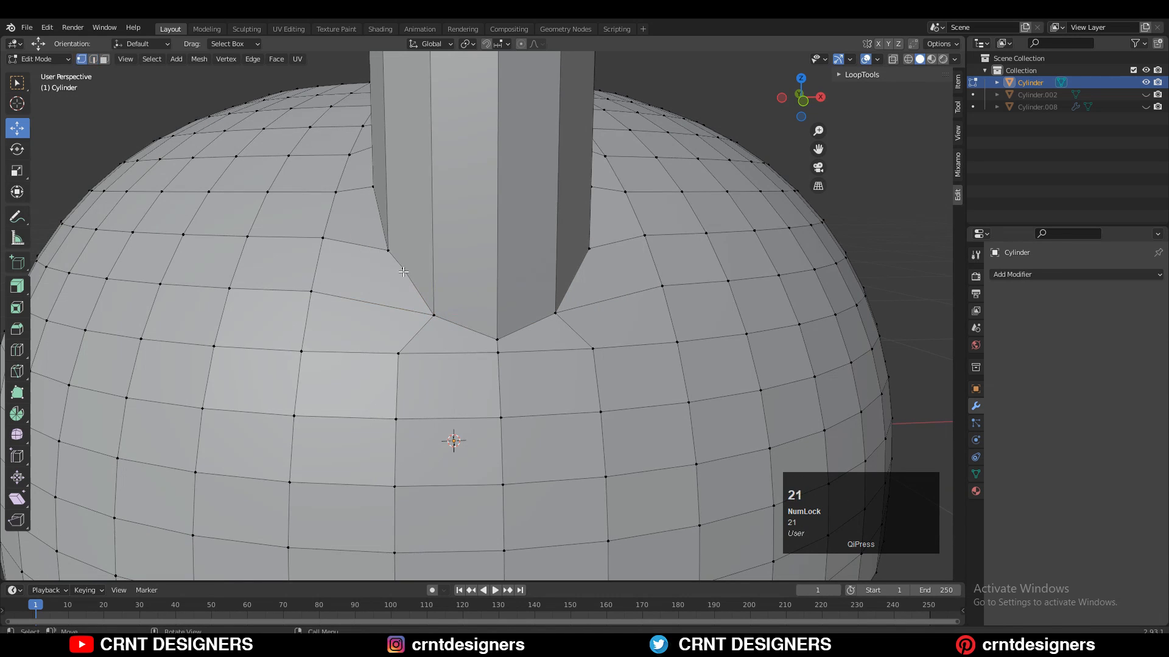
pyautogui.hotkey('ctrl', 'x')
# Knife-cut a narrow border of edges around one side of the cylinder's base to its outermost corner.
pyautogui.moveTo(469, 316); pyautogui.dragTo(457, 271, button='middle')
pyautogui.press('3')
pyautogui.rightClick(274, 256)
pyautogui.keyDown('shift'); pyautogui.moveTo(456, 270); pyautogui.dragTo(516, 331, button='middle'); pyautogui.keyUp('shift')
pyautogui.moveTo(292, 293); pyautogui.dragTo(510, 263, button='middle')
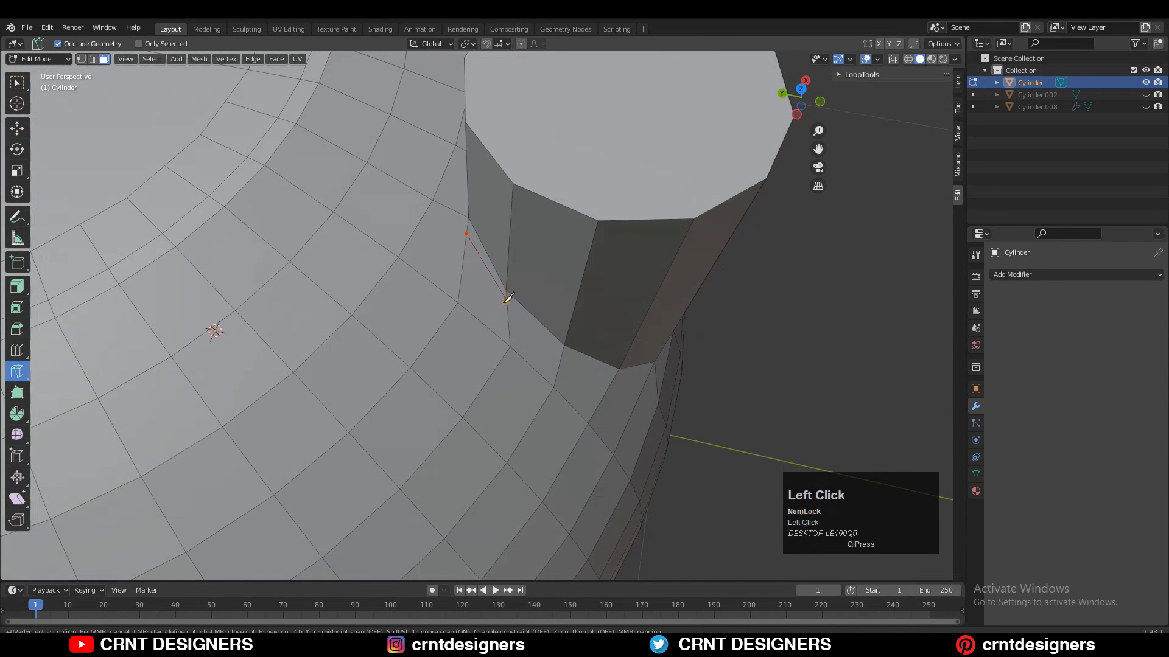
pyautogui.moveTo(560, 351); pyautogui.dragTo(455, 271, button='middle')
pyautogui.press('1')
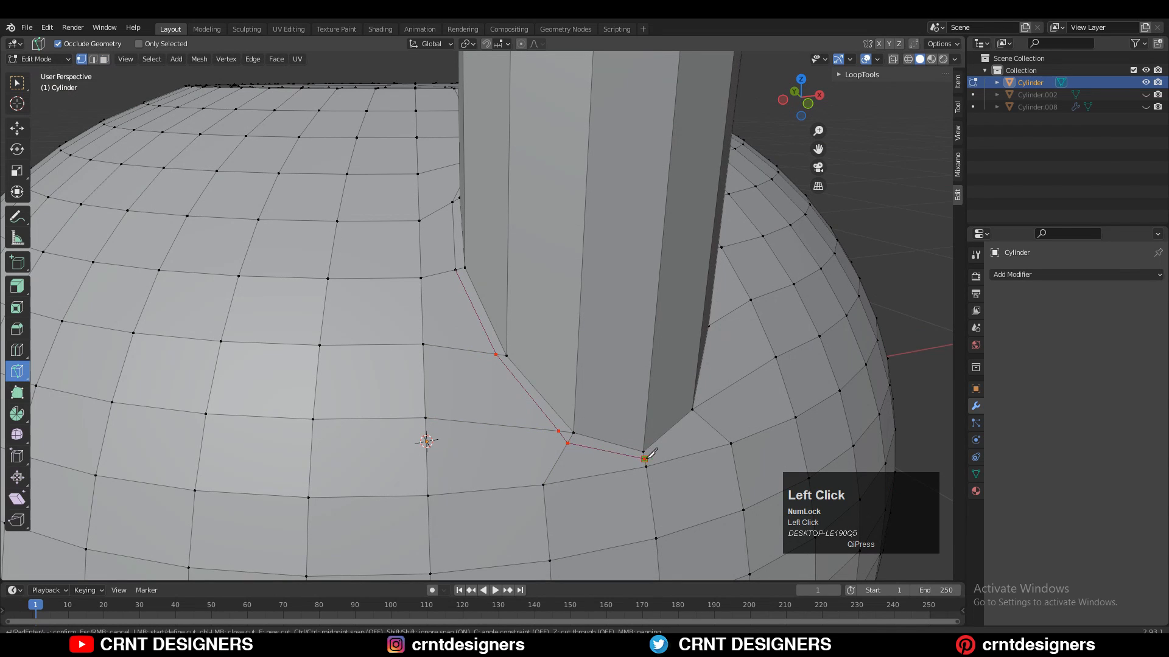
# Extend the knife cut around the other side and back of the cylinder's base to complete the surrounding edge ring.
pyautogui.moveTo(700, 409); pyautogui.dragTo(555, 407, button='middle')
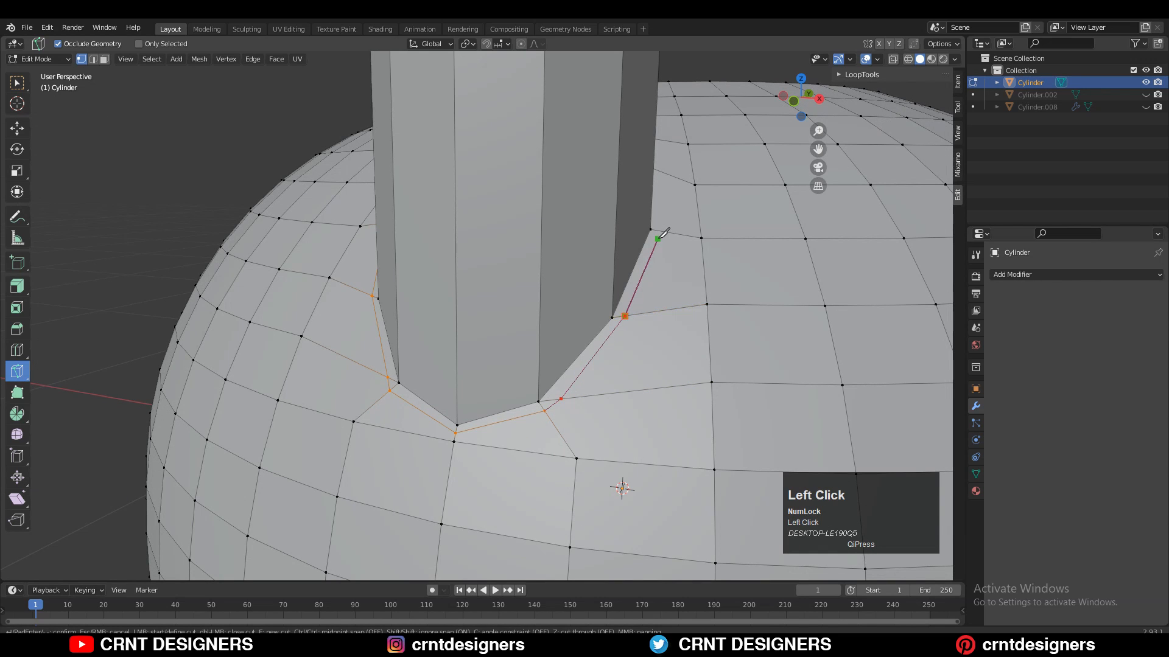
pyautogui.moveTo(665, 228); pyautogui.dragTo(510, 420, button='middle')
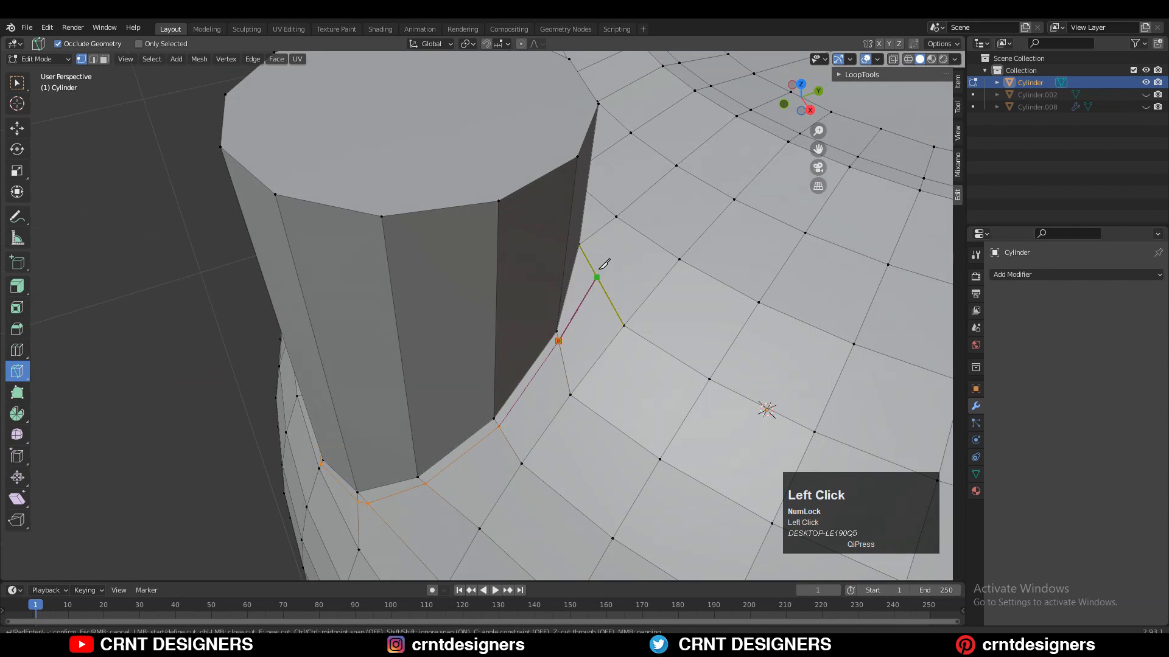
pyautogui.press('Return')
pyautogui.moveTo(589, 237); pyautogui.dragTo(469, 318, button='middle')
pyautogui.keyDown('ctrl'); pyautogui.moveTo(470, 318); pyautogui.dragTo(416, 369, button='middle'); pyautogui.keyUp('ctrl')
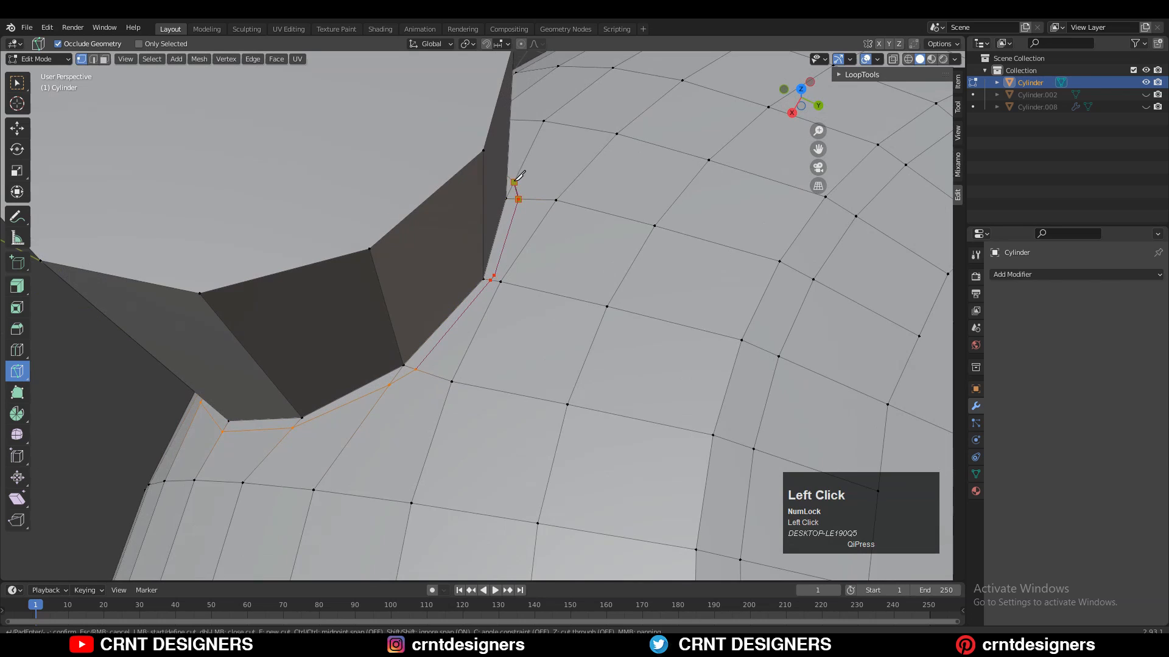
pyautogui.moveTo(511, 218); pyautogui.dragTo(385, 242, button='middle')
pyautogui.moveTo(387, 241); pyautogui.dragTo(627, 329, button='middle')
# Merge the doubled ring vertices beside both outer side corners of the cylinder with At Center.
pyautogui.press('w')
pyautogui.keyDown('ctrl'); pyautogui.moveTo(627, 328); pyautogui.dragTo(714, 314, button='middle'); pyautogui.keyUp('ctrl')
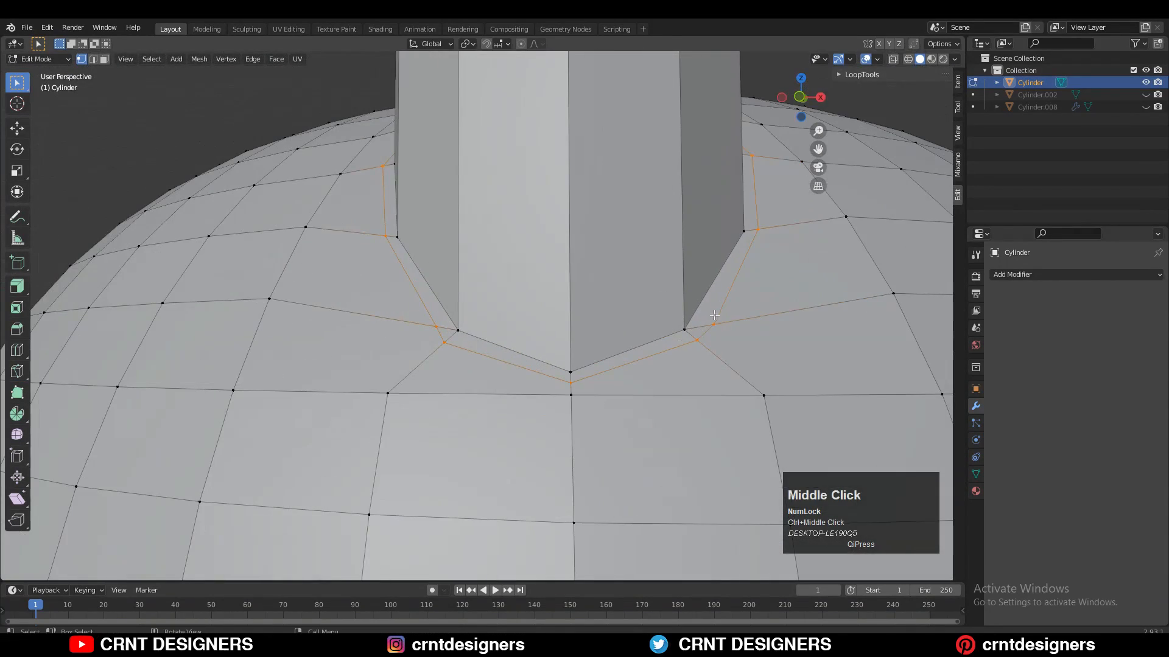
pyautogui.press('m')
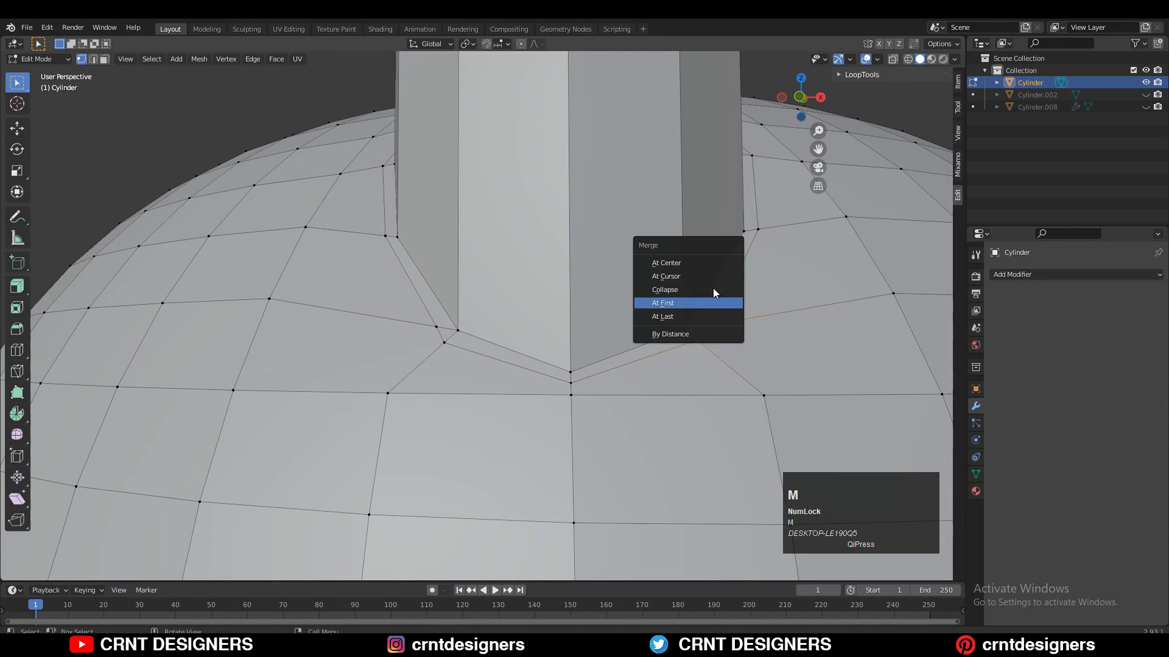
pyautogui.click(652, 262)
pyautogui.moveTo(652, 263); pyautogui.dragTo(578, 403, button='middle')
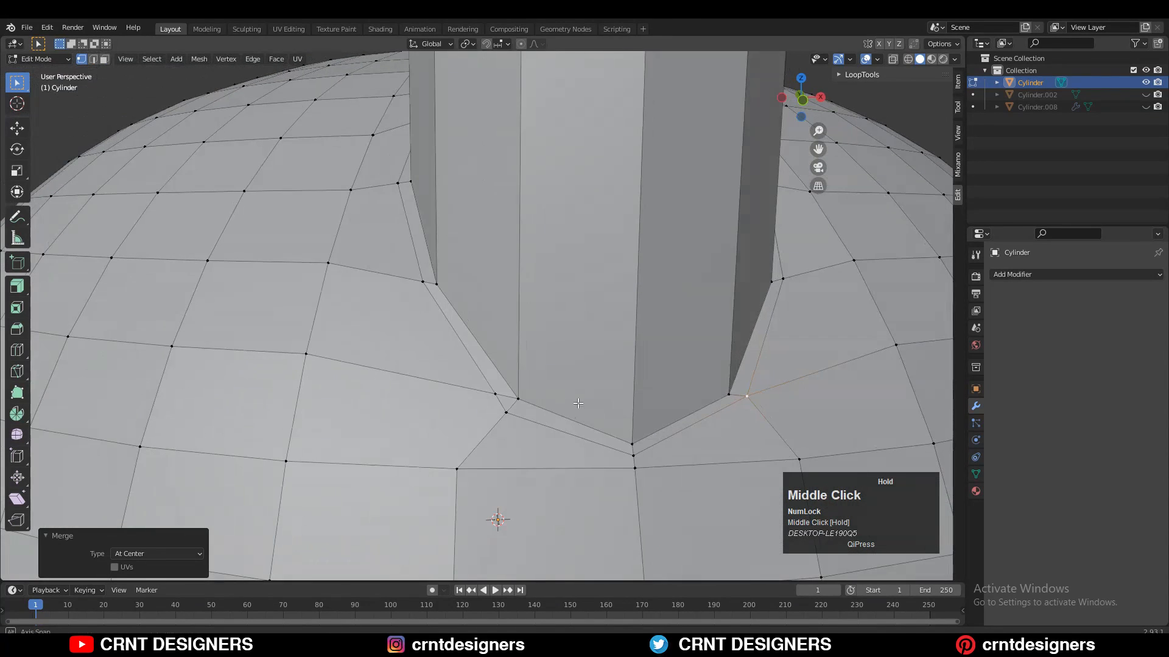
pyautogui.click(493, 404)
pyautogui.keyDown('shift'); pyautogui.click(506, 412); pyautogui.keyUp('shift')
pyautogui.press('m')
pyautogui.click(503, 383)
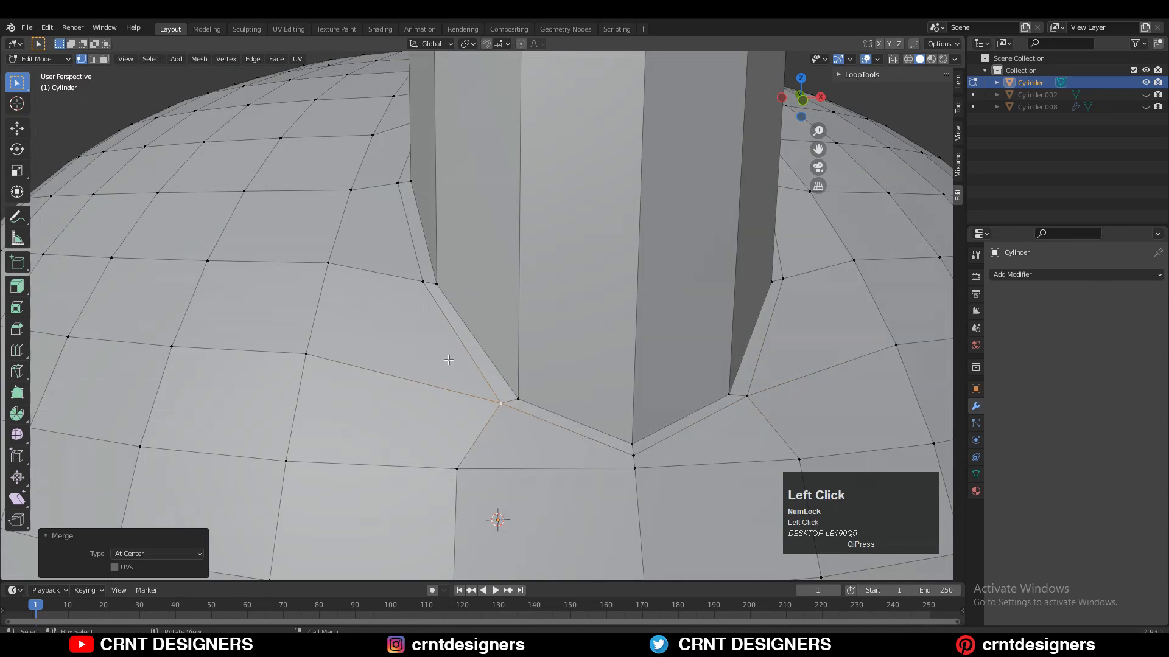
# Dissolve the surplus ring geometry on the cylinder's dome-top side and merge the doubled ring vertices there with At Center.
pyautogui.moveTo(503, 382); pyautogui.dragTo(629, 337, button='middle')
pyautogui.click(450, 161)
pyautogui.keyDown('shift'); pyautogui.click(445, 129); pyautogui.keyUp('shift')
pyautogui.press('m')
pyautogui.click(444, 146)
pyautogui.click(629, 337)
pyautogui.hotkey('ctrl', 'x')
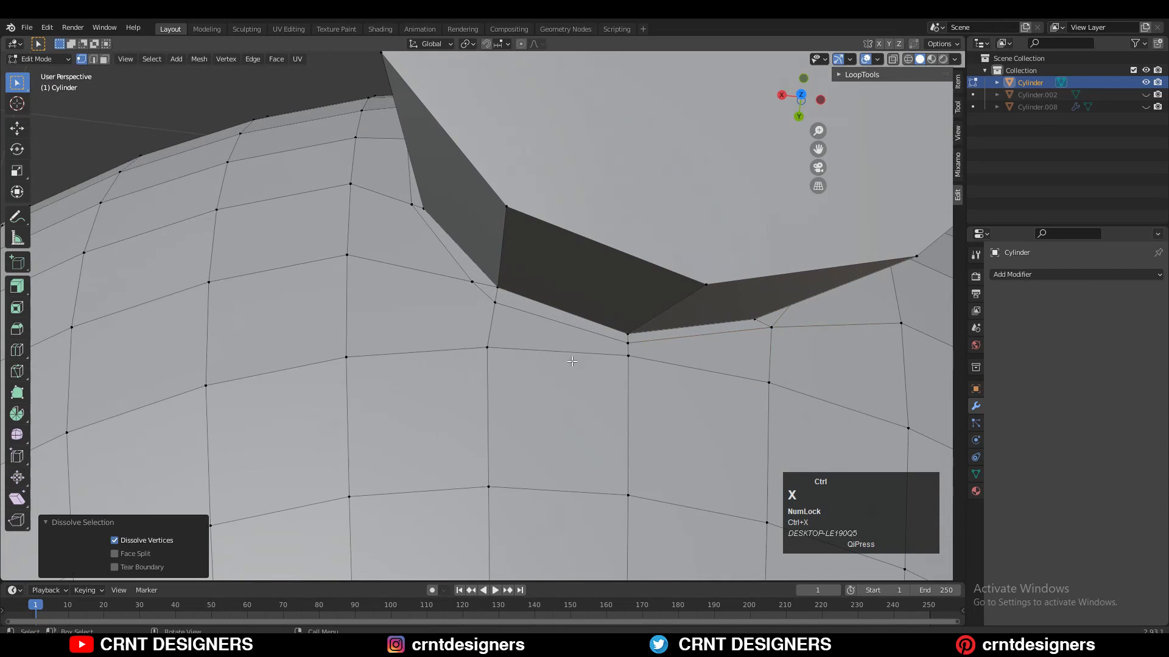
pyautogui.click(468, 297)
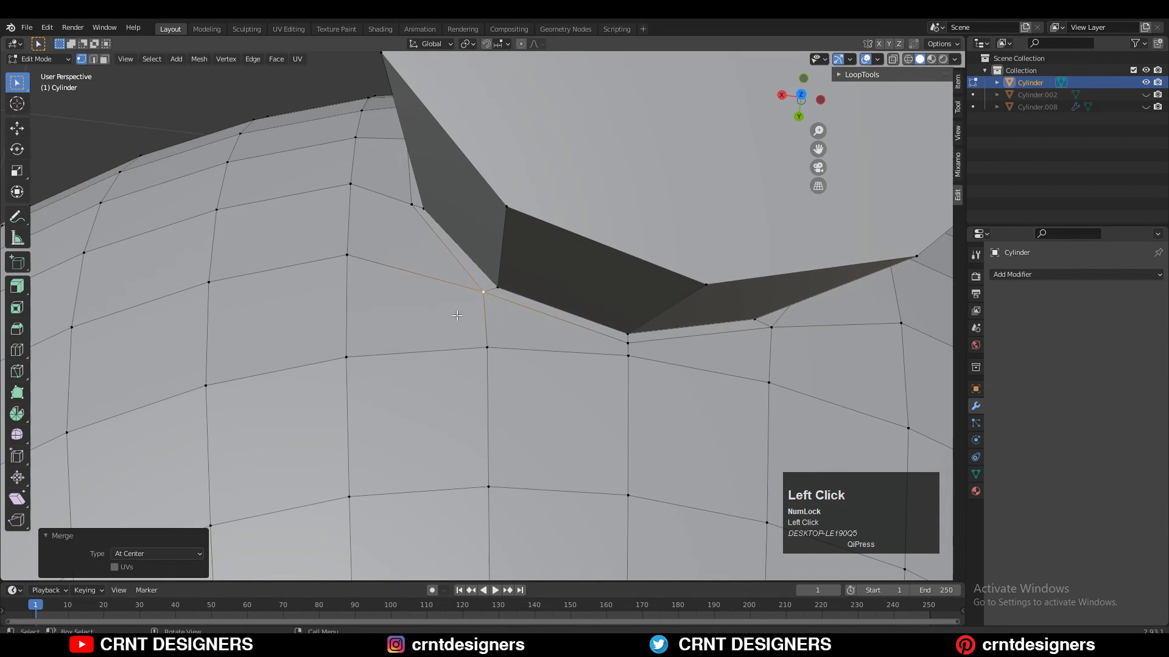
# Dissolve the surplus edge in the ring beside the cylinder's base.
pyautogui.moveTo(468, 297); pyautogui.dragTo(667, 264, button='middle')
pyautogui.press('3')
pyautogui.keyDown('alt'); pyautogui.click(457, 323); pyautogui.keyUp('alt')
pyautogui.moveTo(834, 255); pyautogui.dragTo(585, 354, button='middle')
pyautogui.click(517, 248)
pyautogui.press('1')
pyautogui.press('2')
pyautogui.hotkey('ctrl', 'x')
pyautogui.press('1')
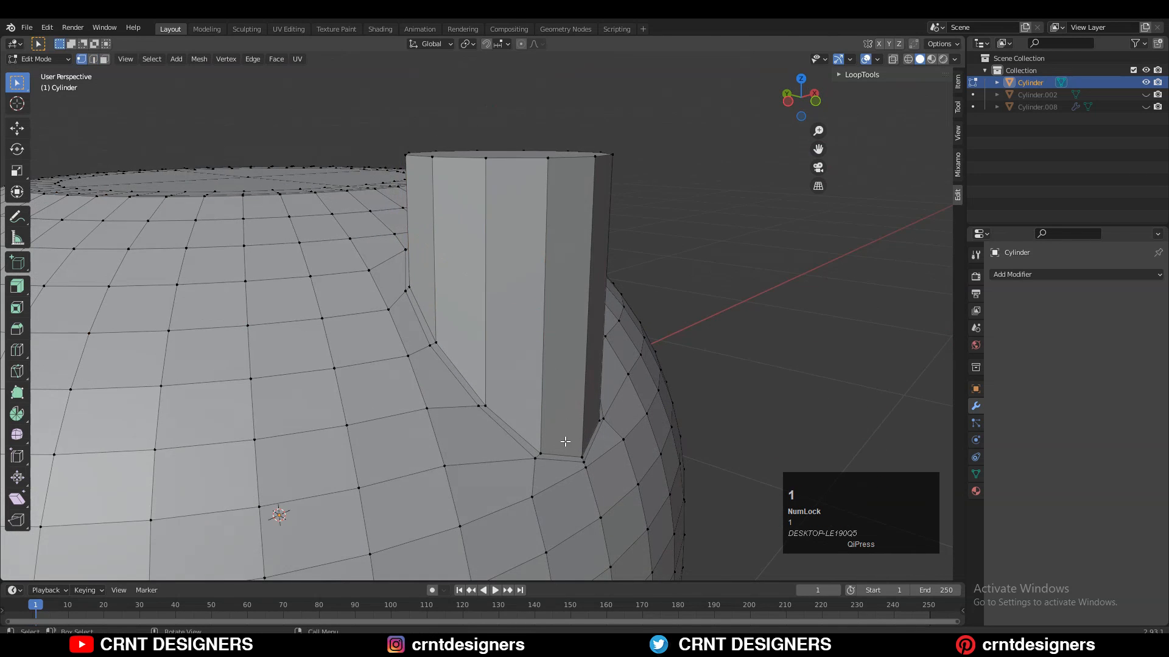
# Merge all mesh vertices by distance at 0.0001 m and clear the selection.
pyautogui.moveTo(565, 441); pyautogui.dragTo(543, 391, button='middle')
pyautogui.press('a')
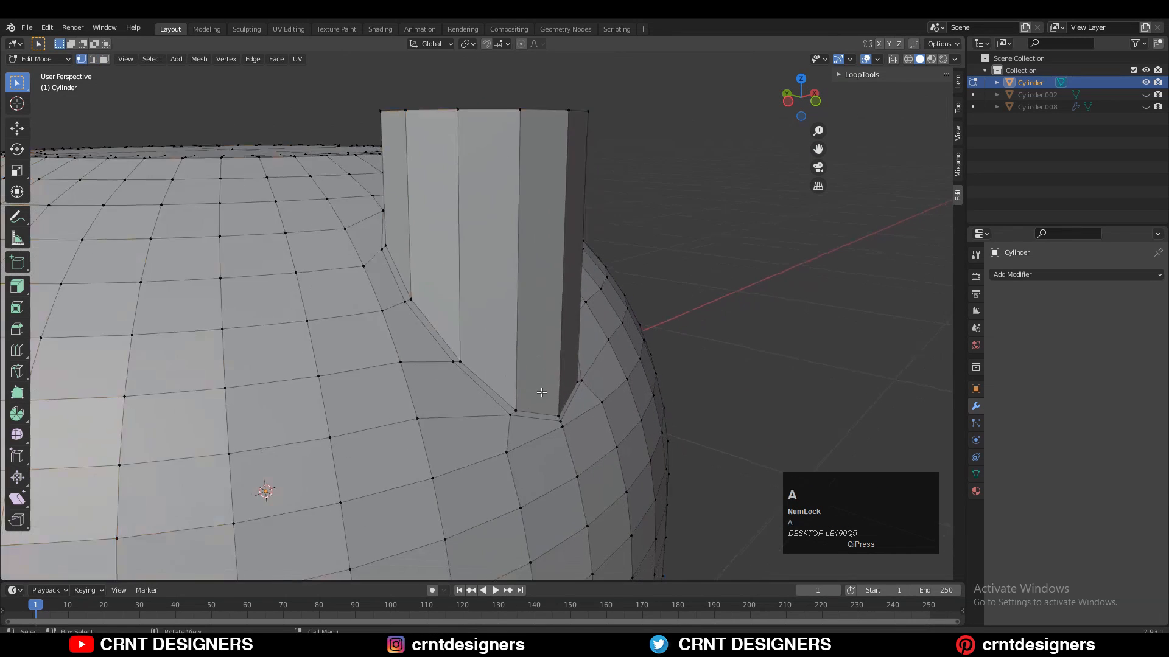
pyautogui.press('m')
pyautogui.click(557, 424)
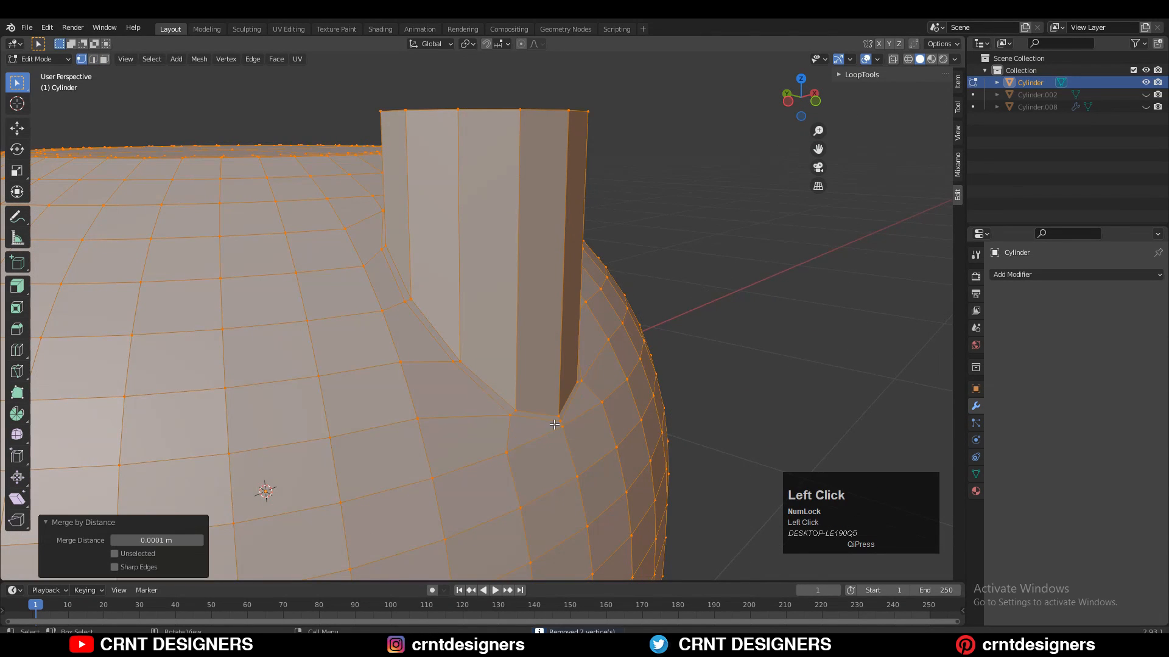
pyautogui.moveTo(566, 407); pyautogui.dragTo(480, 236, button='middle')
pyautogui.hotkey('alt', 'a')
# Add one loop cut around the cylinder's walls just above its base junction, with a slide factor of -0.900.
pyautogui.moveTo(438, 304); pyautogui.dragTo(661, 283, button='middle')
pyautogui.click(447, 196)
pyautogui.click(451, 253)
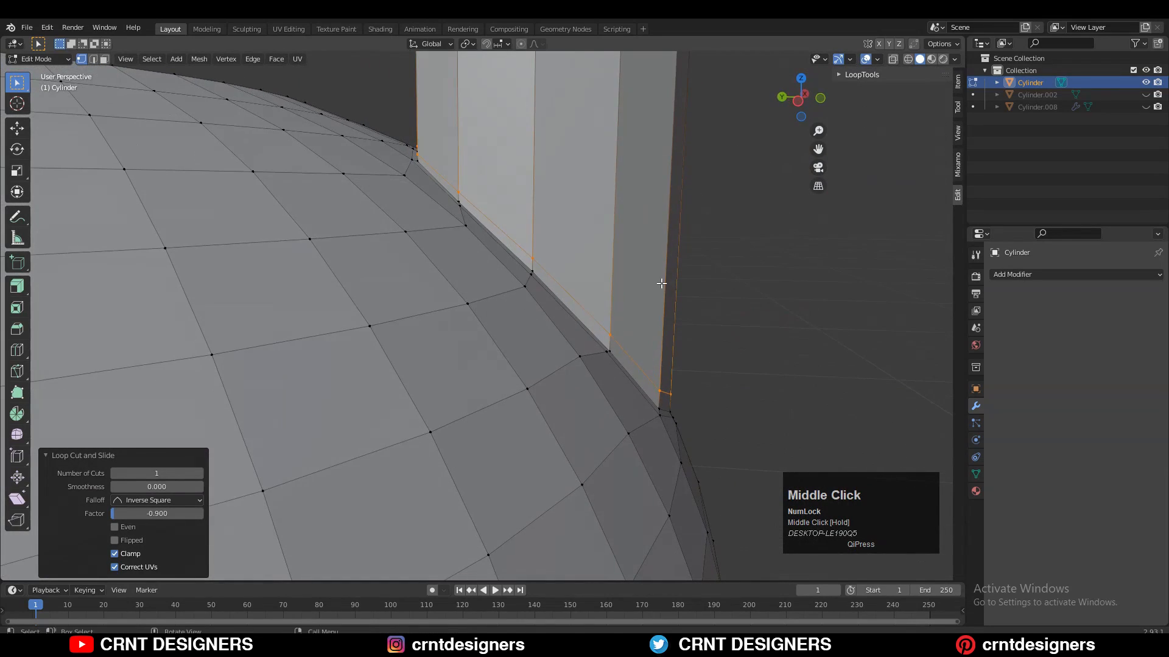
# Add one loop cut around the cylinder's walls near its top rim, with a slide factor of -0.800.
pyautogui.click(805, 96)
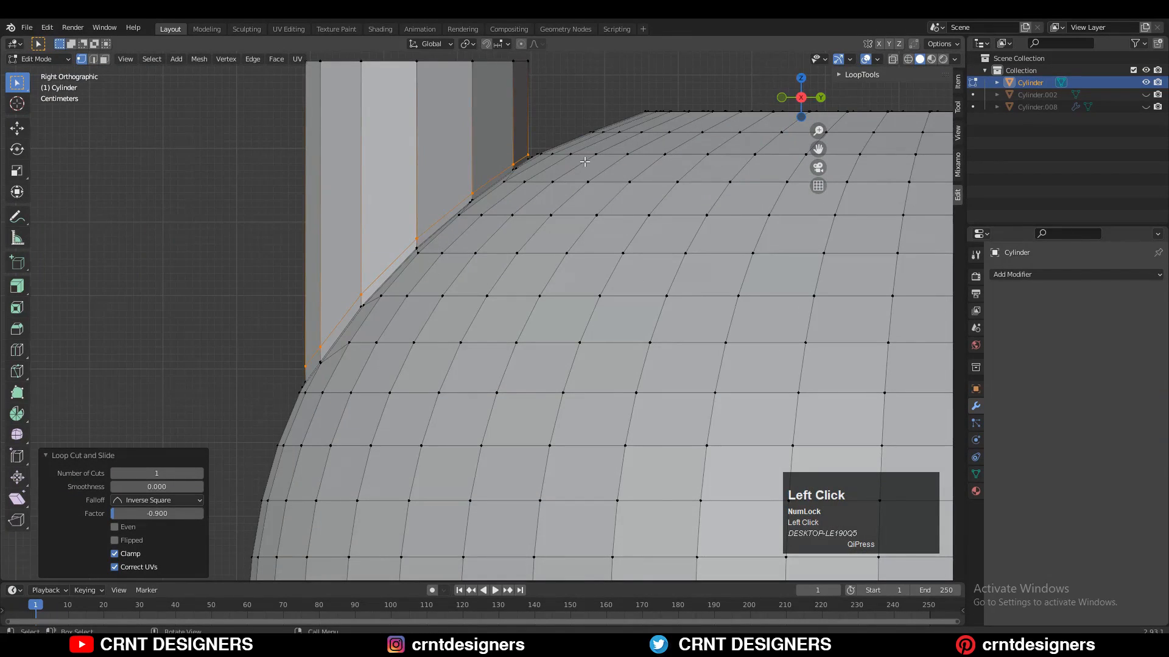
pyautogui.moveTo(415, 204); pyautogui.dragTo(459, 221, button='middle')
pyautogui.keyDown('shift'); pyautogui.moveTo(425, 152); pyautogui.dragTo(446, 256, button='middle'); pyautogui.keyUp('shift')
pyautogui.hotkey('ctrl', 'r')
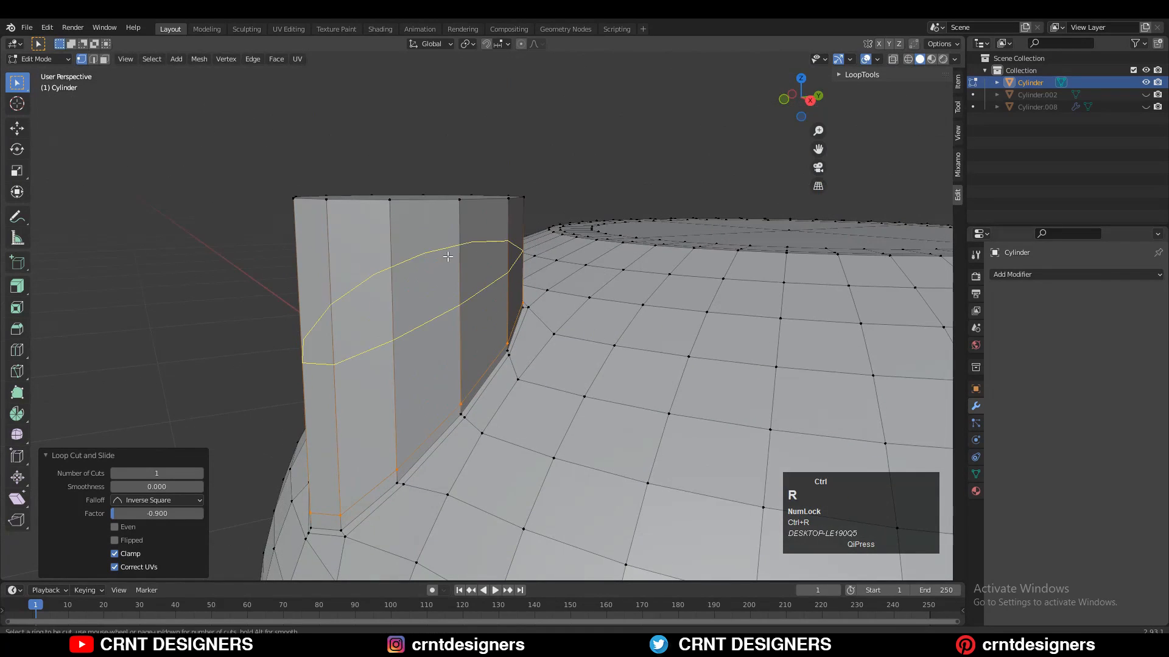
pyautogui.keyDown('ctrl'); pyautogui.click(446, 256); pyautogui.keyUp('ctrl')
pyautogui.keyDown('ctrl'); pyautogui.click(454, 172); pyautogui.keyUp('ctrl')
# Flatten the upper loop by scaling it to 0 in Z and move it up closer to the cylinder's rim.
pyautogui.click(814, 101)
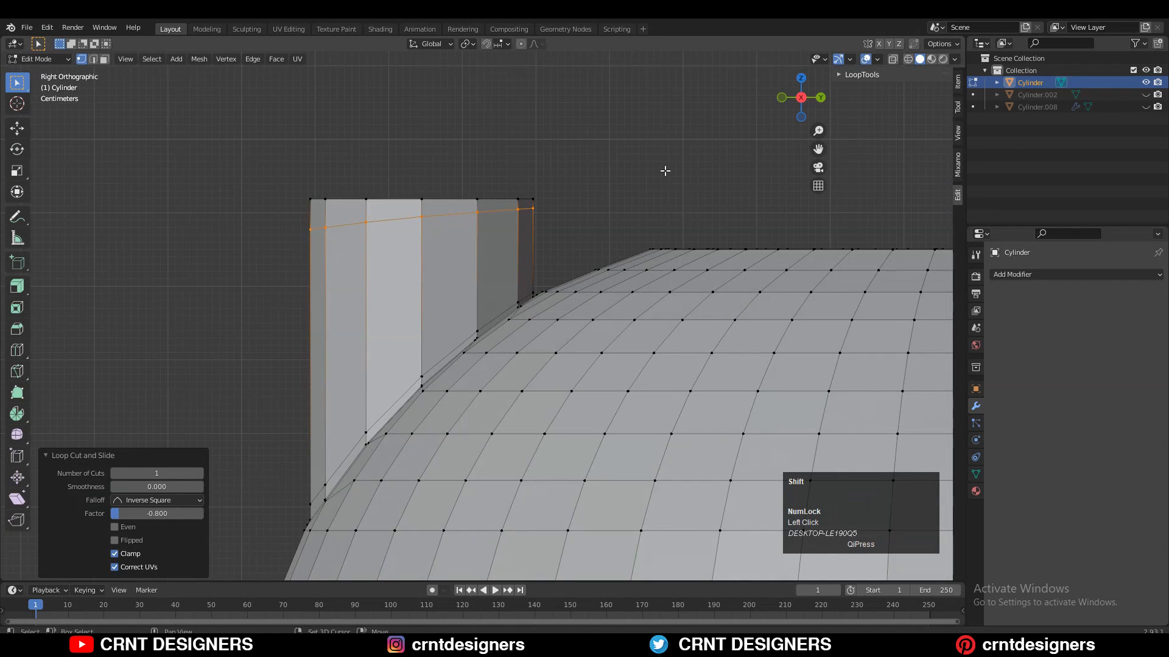
pyautogui.press('s')
pyautogui.click(262, 181)
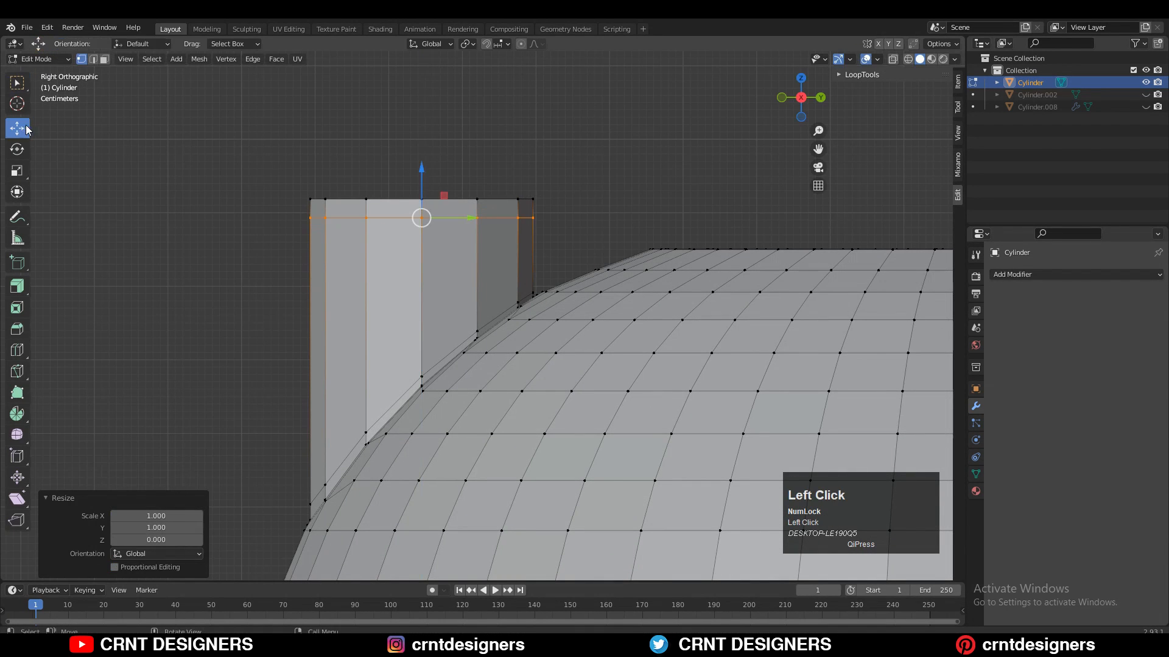
pyautogui.moveTo(421, 183); pyautogui.dragTo(421, 168)
# Inset the cylinder's top face by a very thin border and scale the inner face by 1.017.
pyautogui.moveTo(423, 259); pyautogui.dragTo(490, 308, button='middle')
pyautogui.press('3')
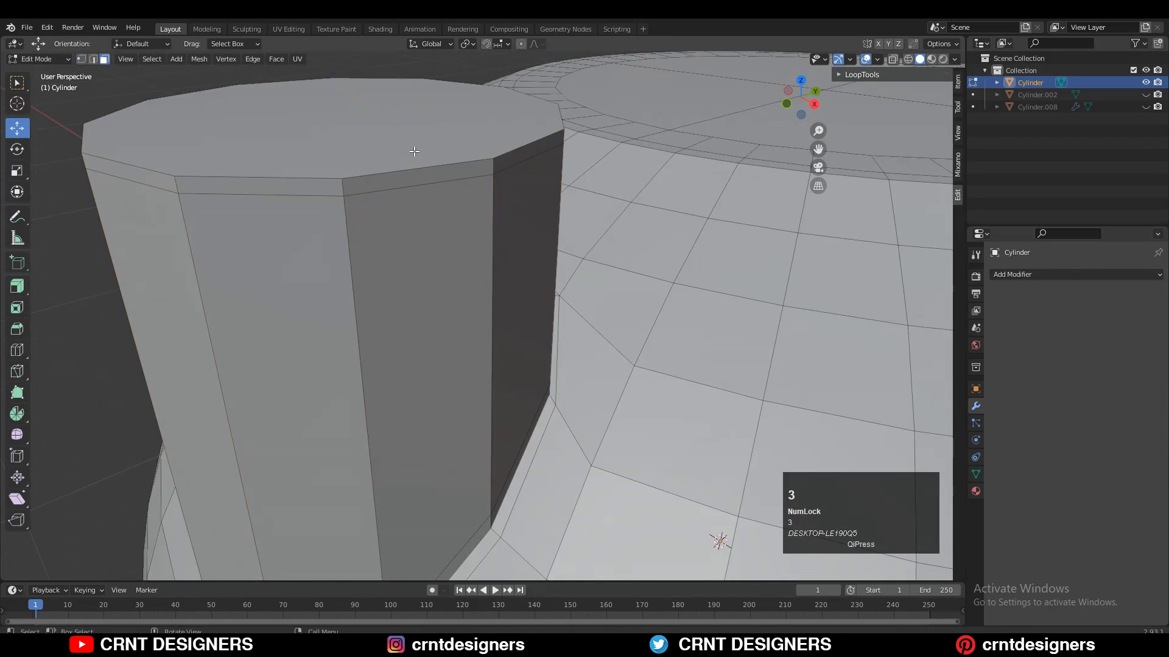
pyautogui.click(412, 152)
pyautogui.press('i')
pyautogui.keyDown('shift'); pyautogui.click(675, 157); pyautogui.keyUp('shift')
pyautogui.scroll(-4, 664, 165)
pyautogui.moveTo(651, 170); pyautogui.dragTo(684, 237, button='middle')
pyautogui.keyDown('shift'); pyautogui.moveTo(684, 238); pyautogui.dragTo(680, 252, button='middle'); pyautogui.keyUp('shift')
pyautogui.press('s')
pyautogui.click(701, 227)
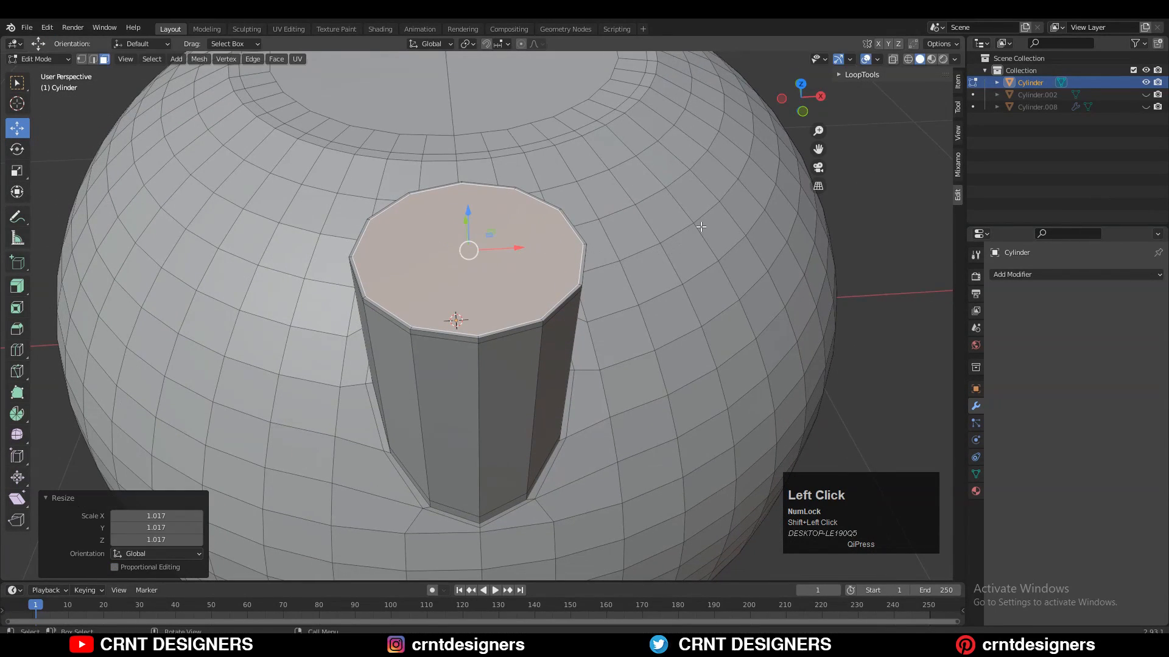
# Inset the cylinder's top face by 0.02052 m and inset it once more by a thin border.
pyautogui.press('i')
pyautogui.click(664, 219)
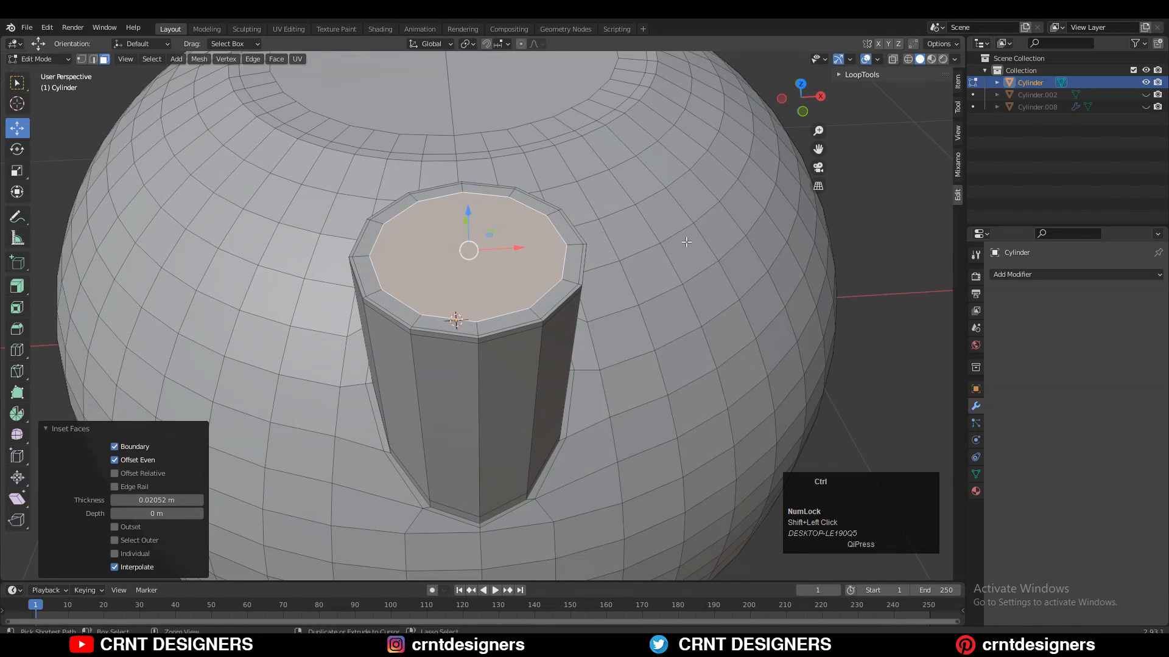
pyautogui.moveTo(665, 219); pyautogui.dragTo(493, 216, button='middle')
pyautogui.press('i')
pyautogui.click(694, 235)
# Extrude the inner top face about 0.025 m down into the cylinder and inset the recess floor by 0.0052 m.
pyautogui.press('e')
pyautogui.click(490, 220)
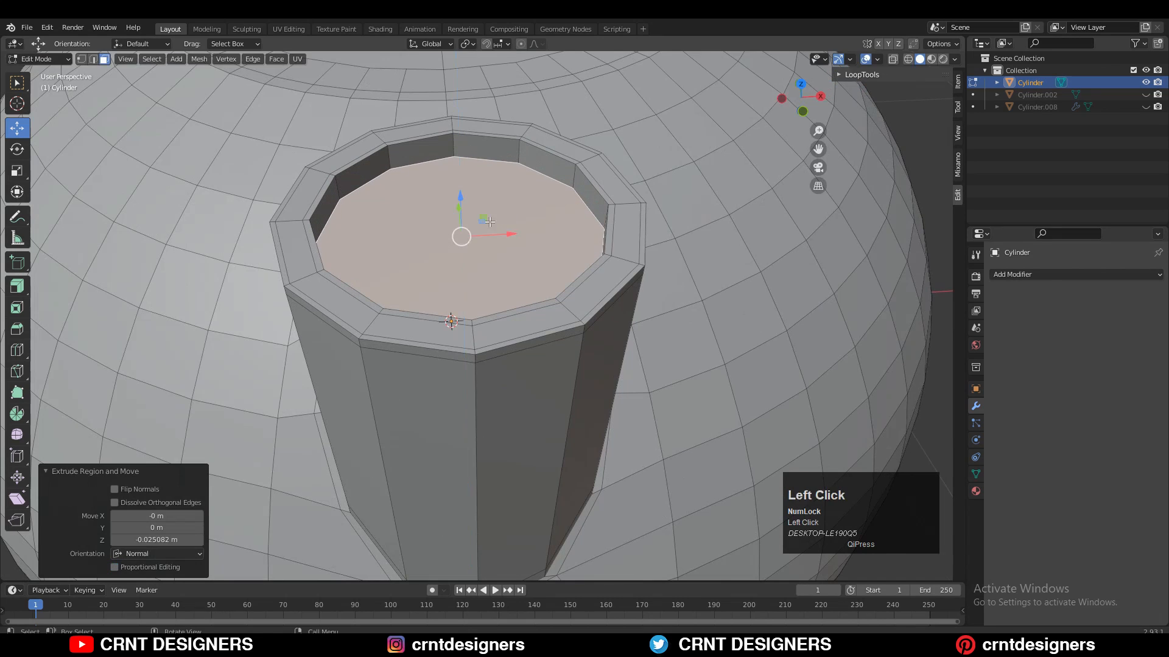
pyautogui.press('i')
pyautogui.click(680, 217)
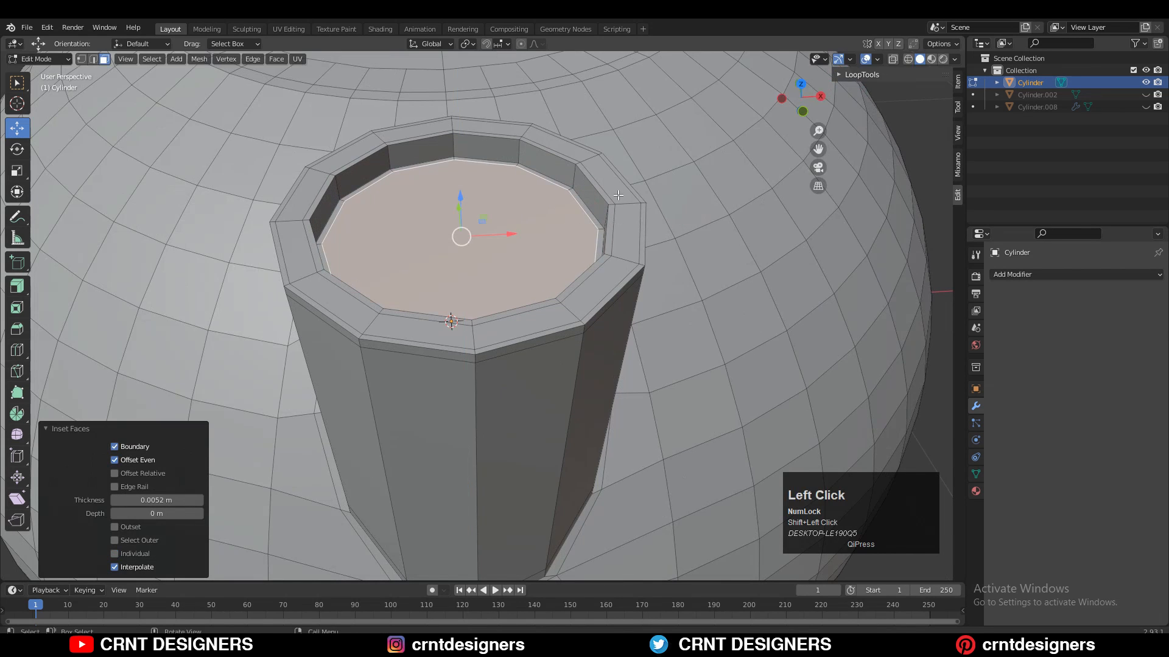
# Select the ring of inner wall faces of the recess and inset it thinly for supporting edges.
pyautogui.moveTo(679, 217); pyautogui.dragTo(593, 182, button='middle')
pyautogui.keyDown('alt'); pyautogui.click(566, 165); pyautogui.keyUp('alt')
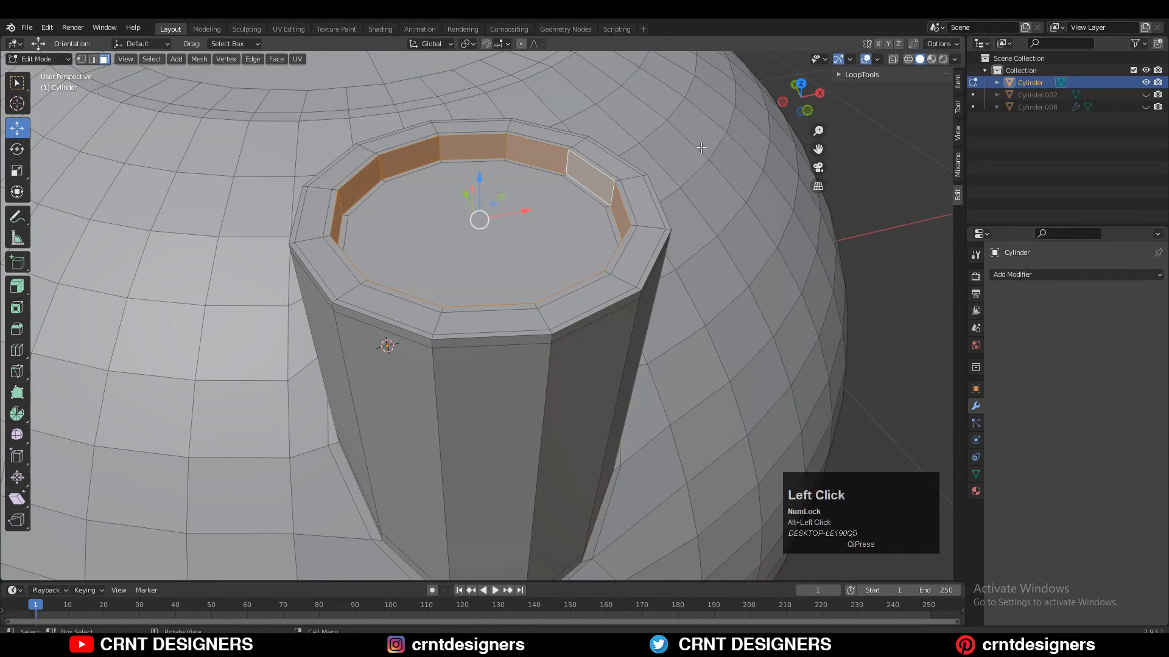
pyautogui.press('i')
pyautogui.keyDown('shift'); pyautogui.click(691, 149); pyautogui.keyUp('shift')
# Connect opposite vertices of the recess floor along Y and X to divide it with a central cross.
pyautogui.press('1')
pyautogui.moveTo(572, 170); pyautogui.dragTo(557, 180, button='middle')
pyautogui.click(444, 163)
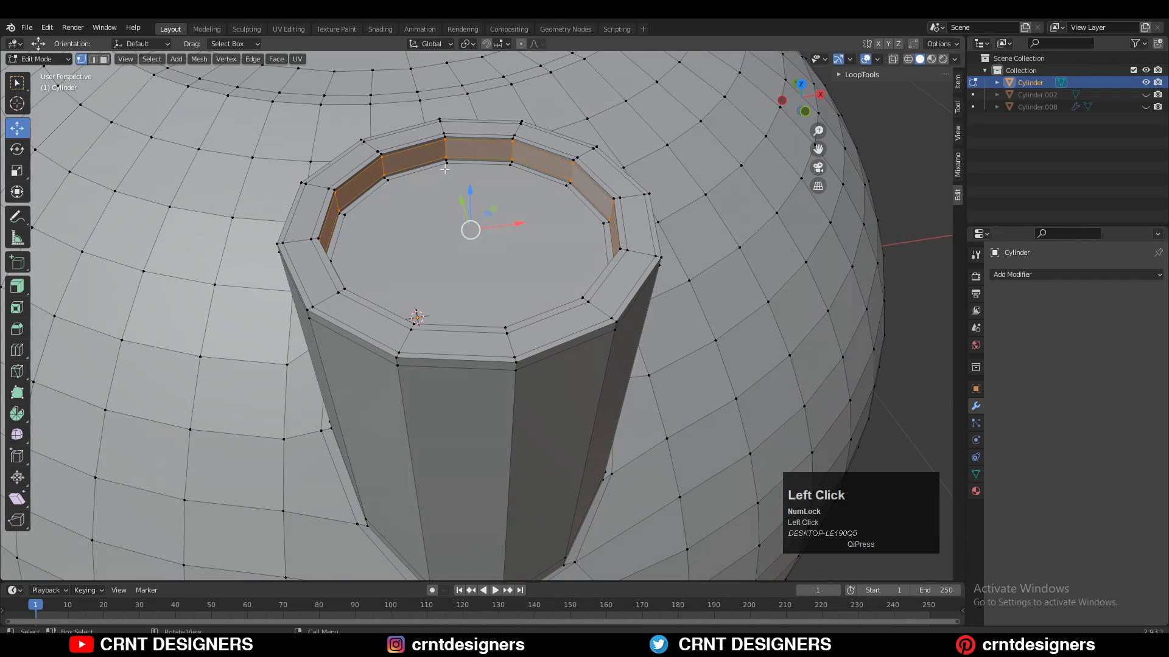
pyautogui.moveTo(551, 396); pyautogui.dragTo(561, 472, button='middle')
pyautogui.press('j')
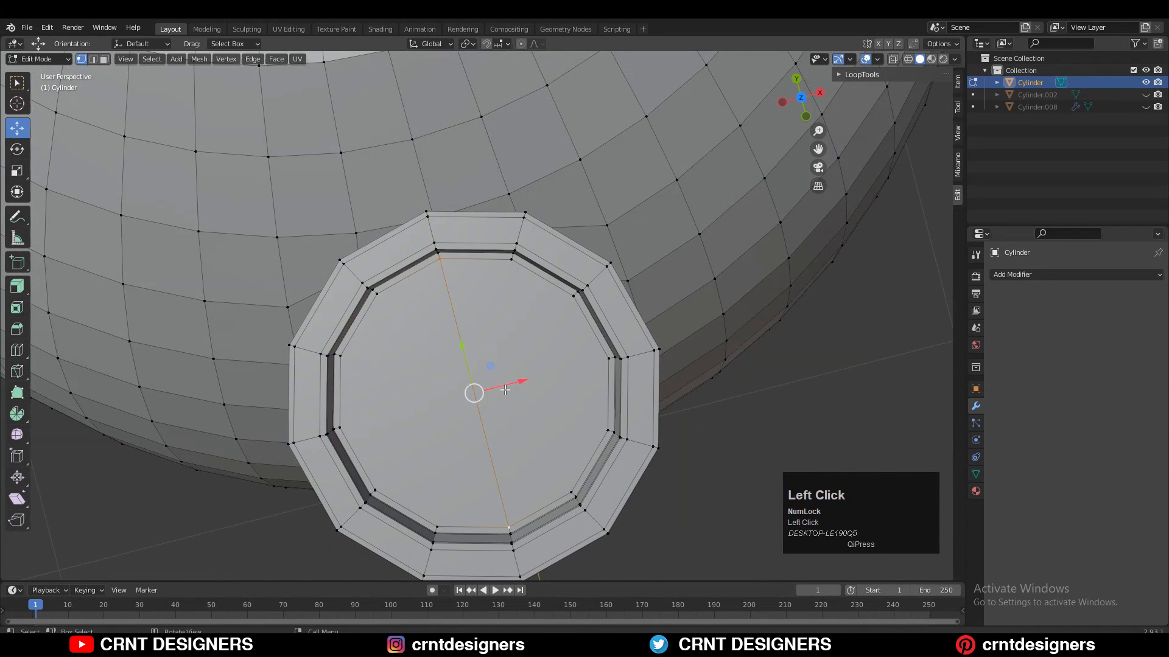
pyautogui.click(801, 94)
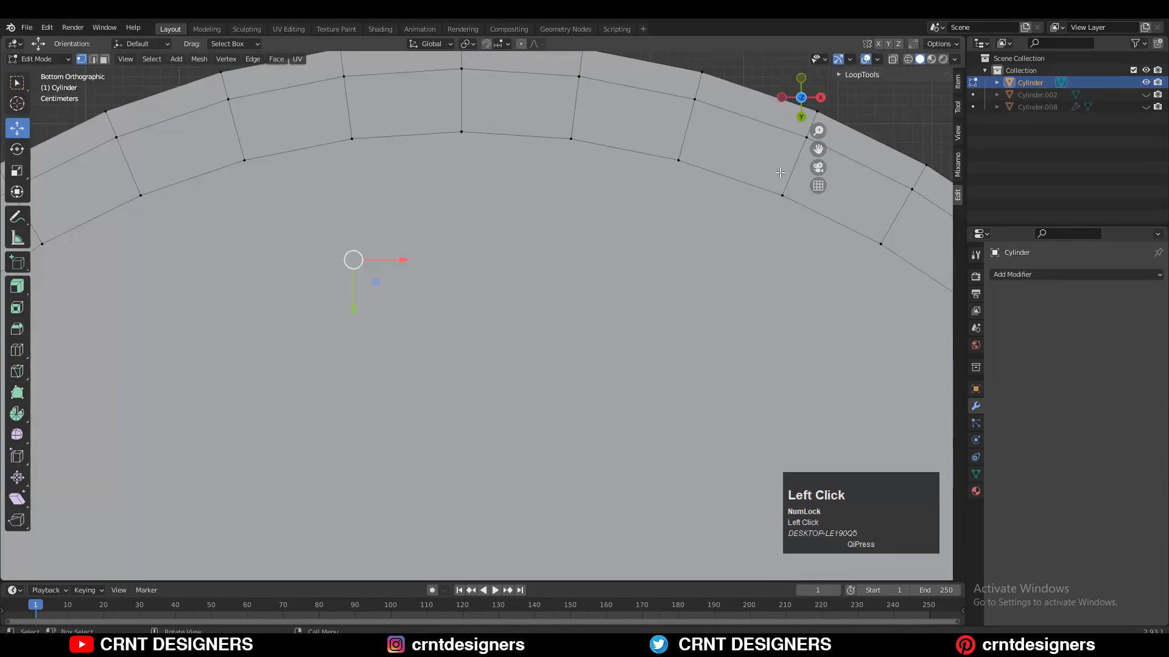
pyautogui.click(801, 98)
pyautogui.keyDown('shift'); pyautogui.click(561, 380); pyautogui.keyUp('shift')
pyautogui.rightClick(532, 330)
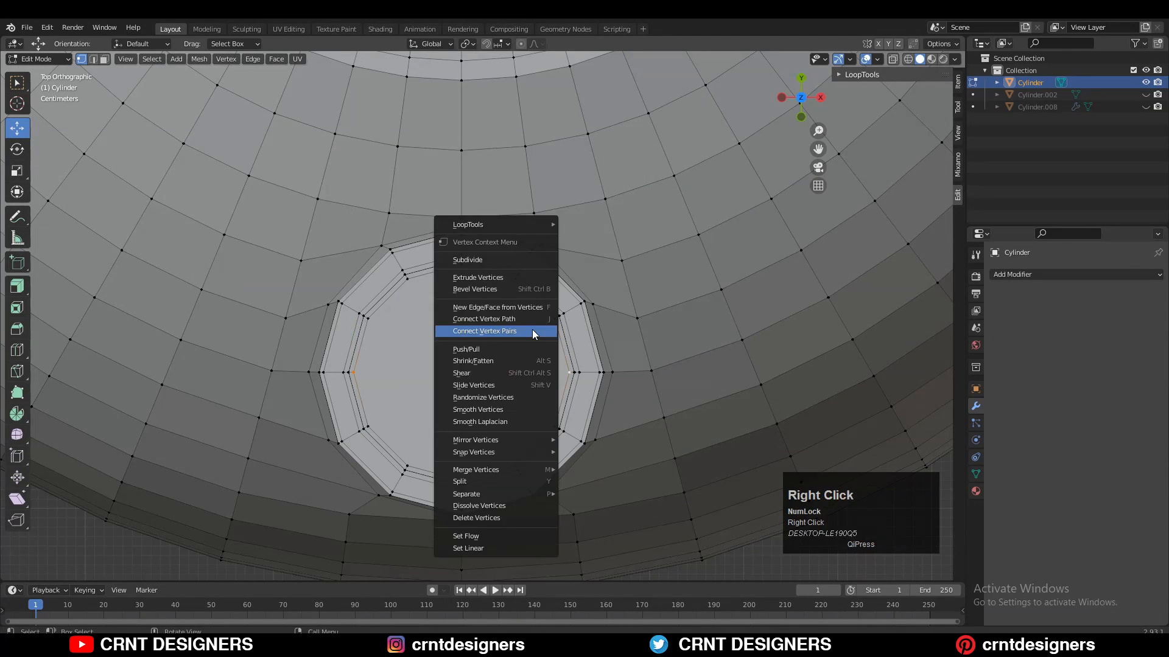
pyautogui.click(532, 330)
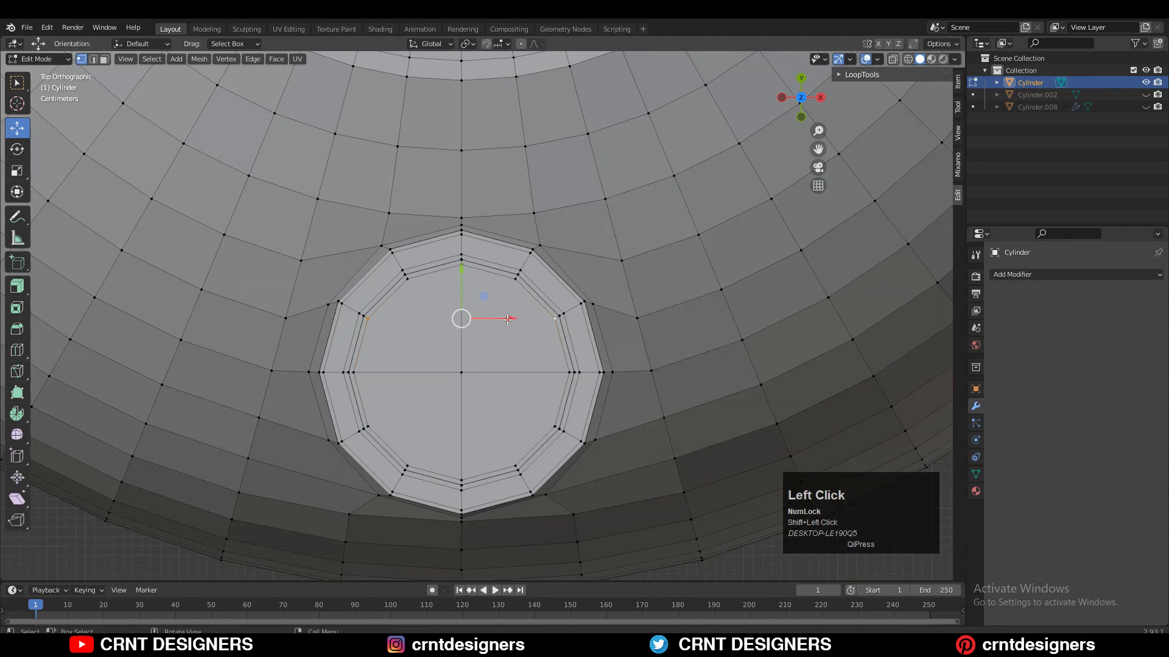
# Connect the vertex pairs on either side of the recess floor's X-direction edge with two parallel edges.
pyautogui.rightClick(507, 319)
pyautogui.click(508, 319)
pyautogui.keyDown('shift'); pyautogui.click(555, 426); pyautogui.keyUp('shift')
pyautogui.rightClick(513, 393)
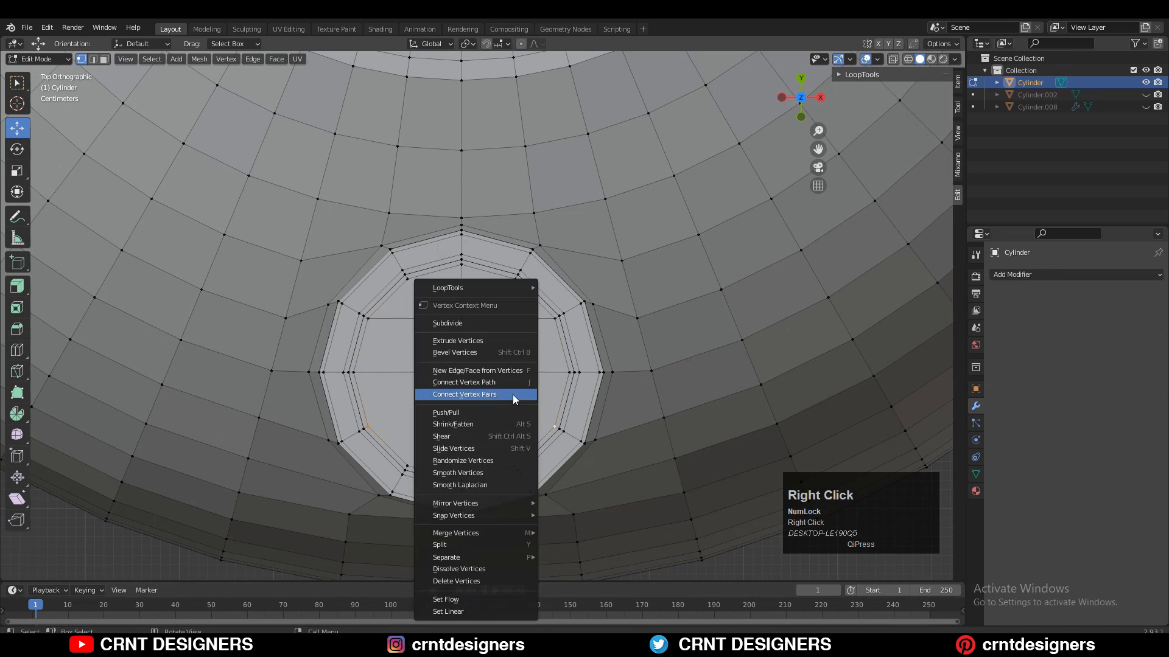
pyautogui.click(512, 393)
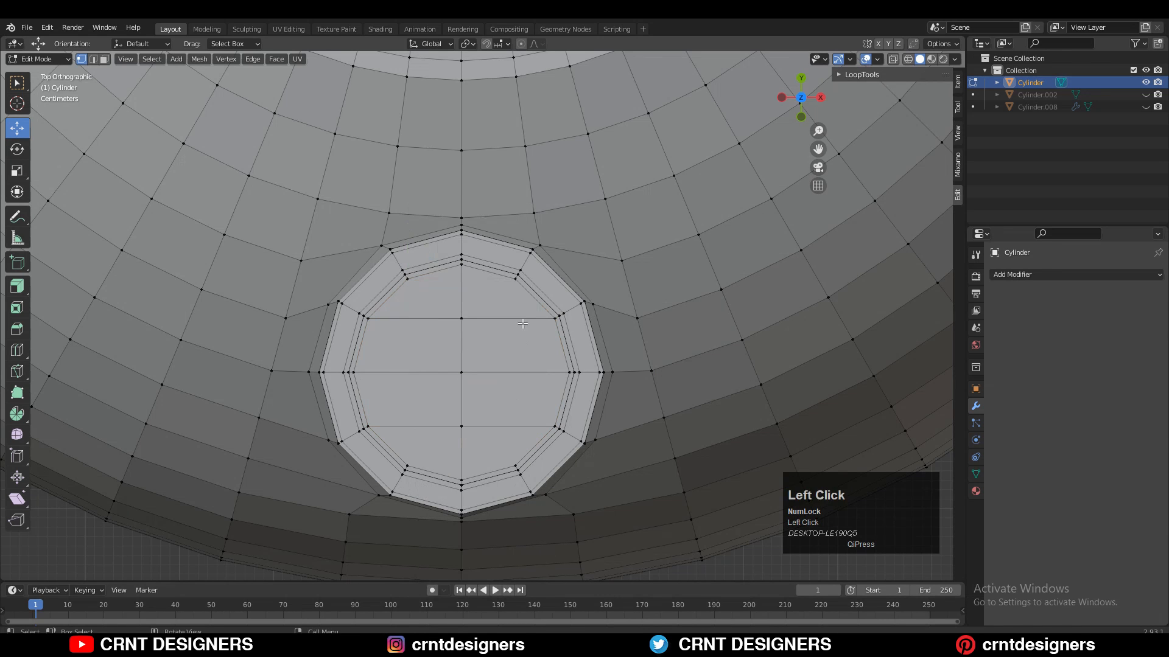
# Select the dome's vertical face strips on both sides of the cylinder.
pyautogui.keyDown('ctrl'); pyautogui.moveTo(522, 323); pyautogui.dragTo(535, 301, button='middle'); pyautogui.keyUp('ctrl')
pyautogui.keyDown('alt'); pyautogui.click(419, 214); pyautogui.keyUp('alt')
pyautogui.scroll(-3, 420, 214)
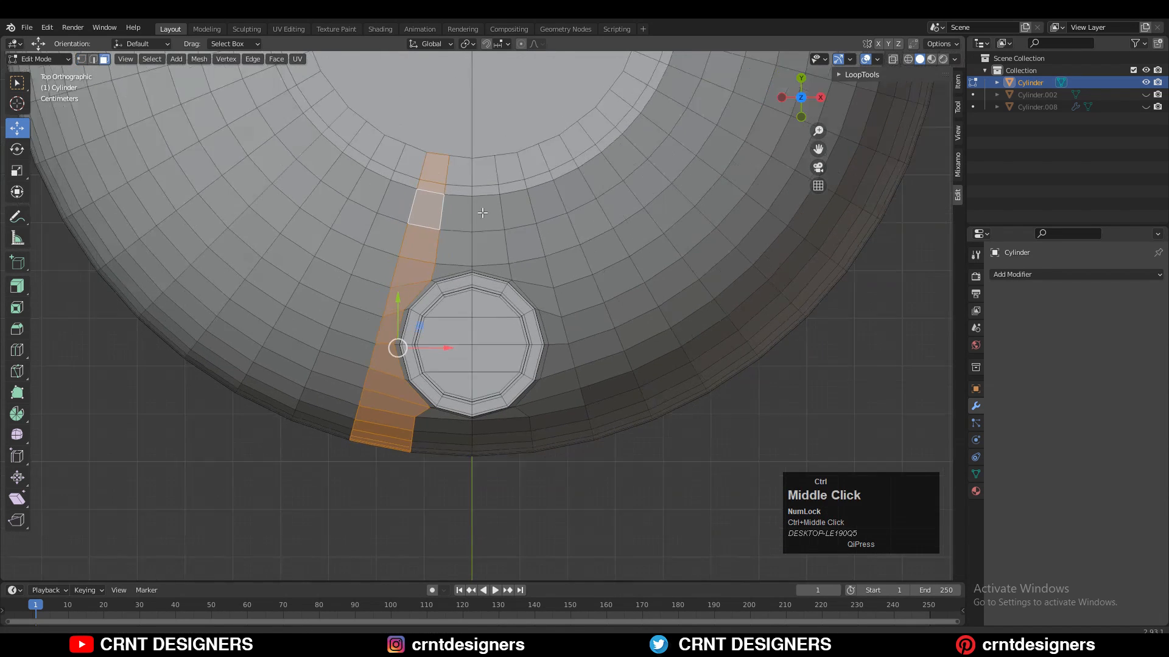
pyautogui.hotkey('shift', 'space')
pyautogui.click(502, 235)
pyautogui.keyDown('alt'); pyautogui.keyDown('shift'); pyautogui.click(494, 224); pyautogui.keyUp('shift'); pyautogui.keyUp('alt')
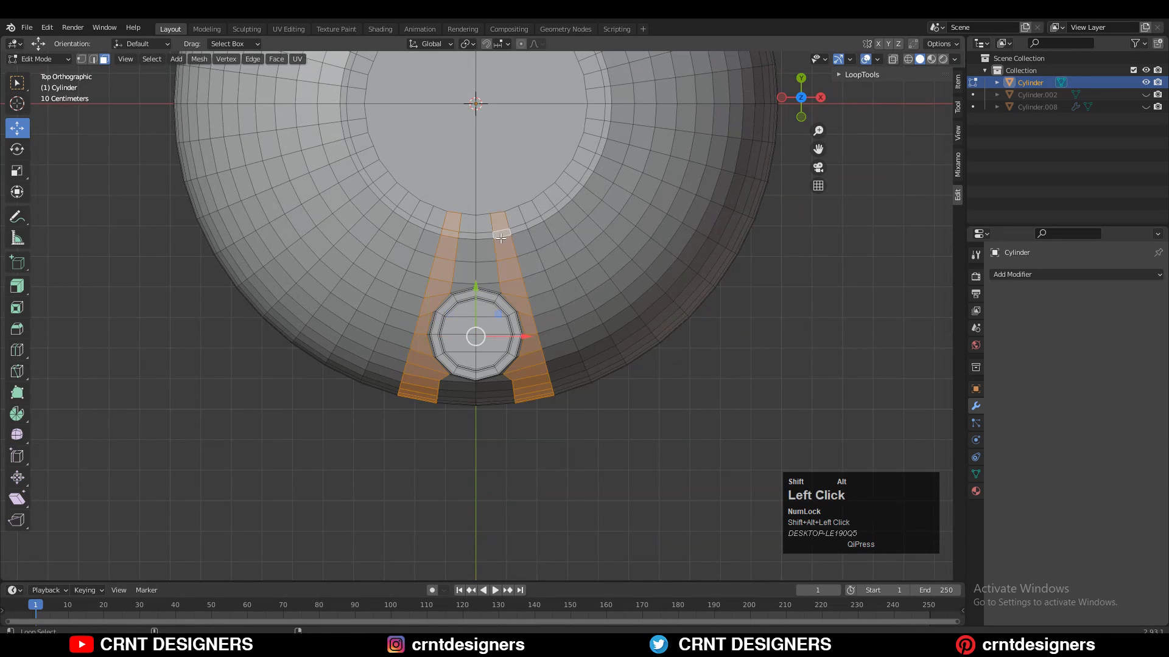
pyautogui.keyDown('ctrl'); pyautogui.moveTo(494, 224); pyautogui.dragTo(520, 290, button='middle'); pyautogui.keyUp('ctrl')
# Extend the selection with X-Ray to the whole dome-side wedge including the cylinder, leaving out the underside rim.
pyautogui.press('c')
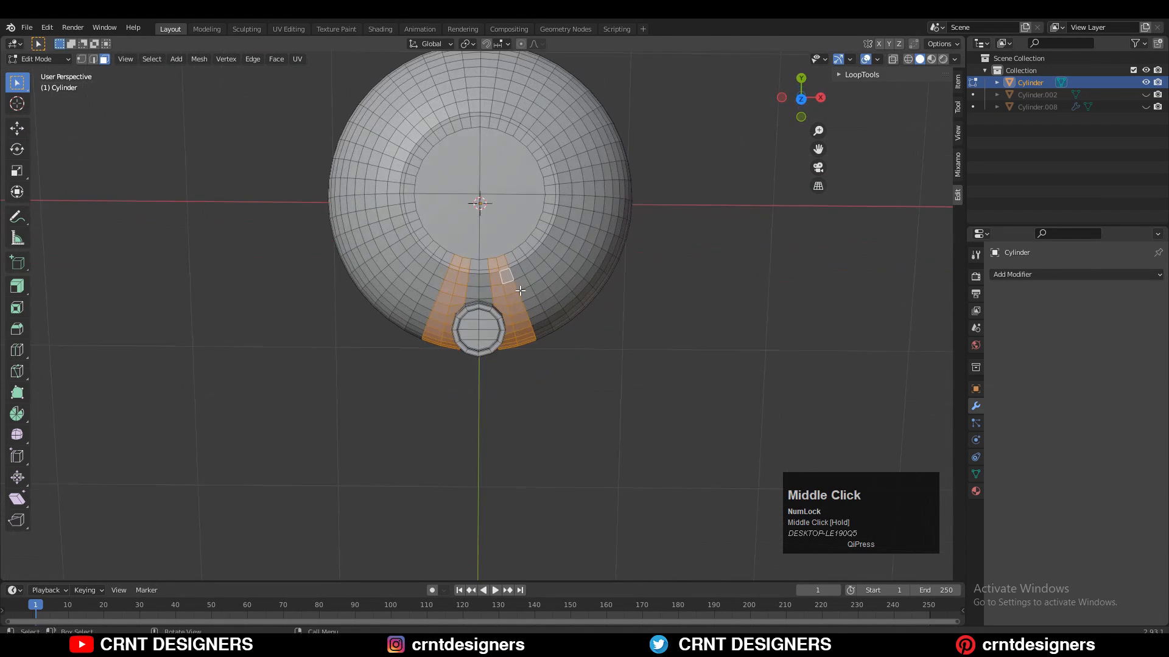
pyautogui.click(894, 59)
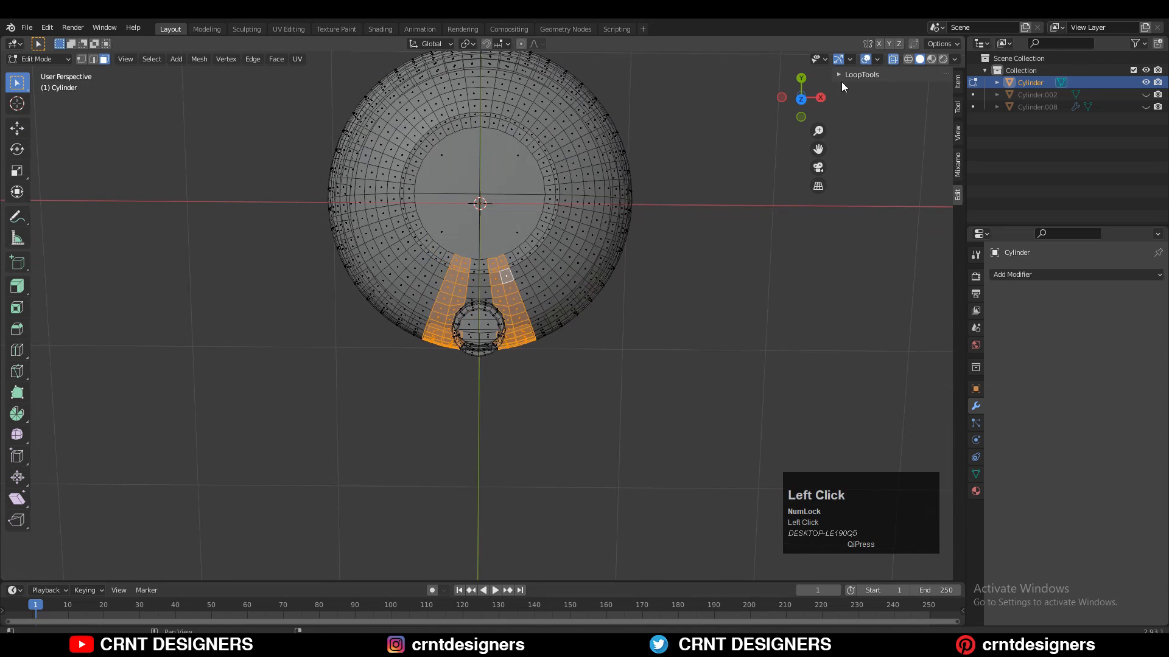
pyautogui.click(801, 100)
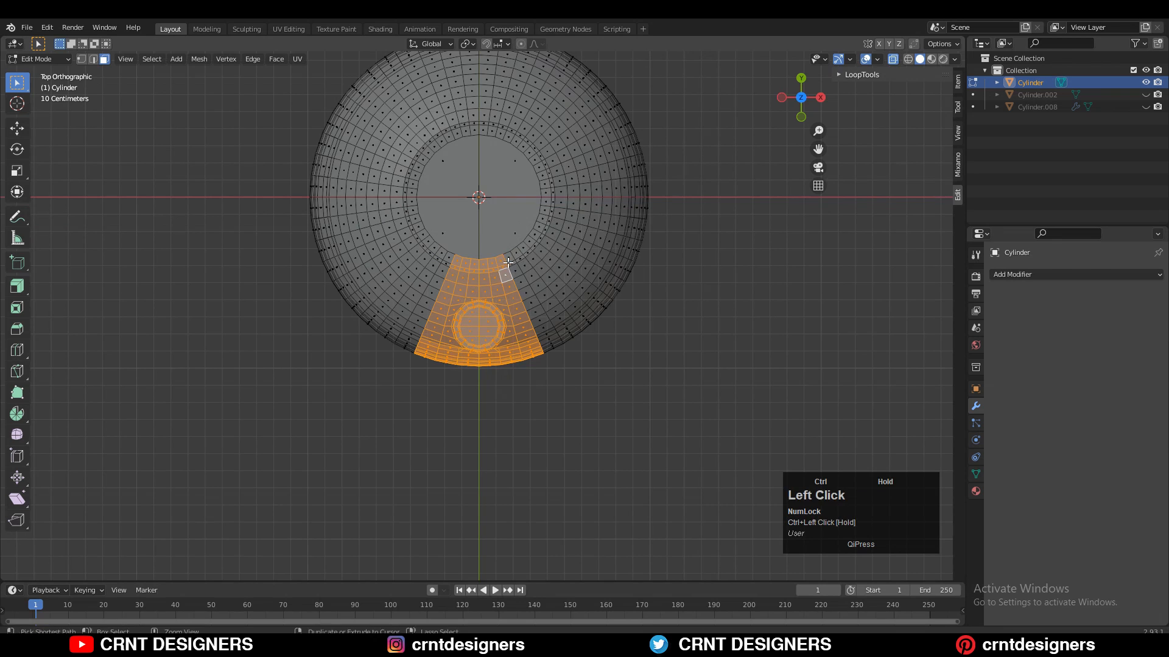
pyautogui.keyDown('shift'); pyautogui.moveTo(716, 213); pyautogui.dragTo(737, 191, button='middle'); pyautogui.keyUp('shift')
pyautogui.click(894, 57)
pyautogui.moveTo(564, 269); pyautogui.dragTo(576, 95, button='middle')
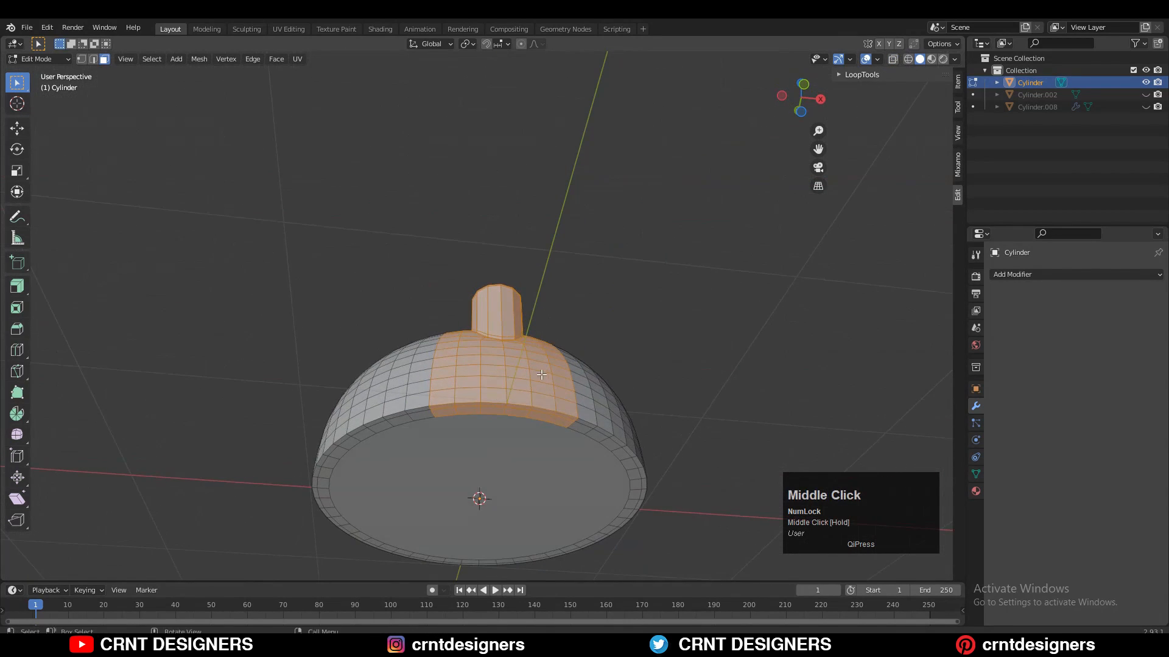
pyautogui.moveTo(542, 375); pyautogui.dragTo(563, 368, button='middle')
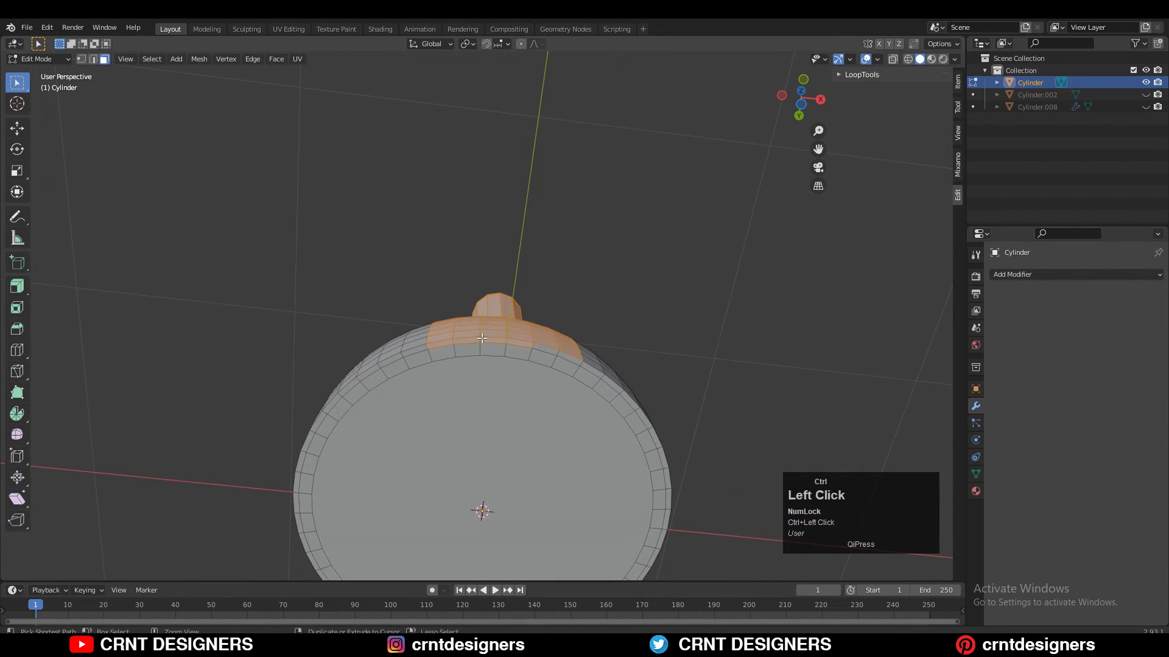
# Delete all faces outside the selected wedge and return to Object Mode.
pyautogui.moveTo(521, 349); pyautogui.dragTo(580, 392, button='middle')
pyautogui.hotkey('ctrl', 'i')
pyautogui.press('x')
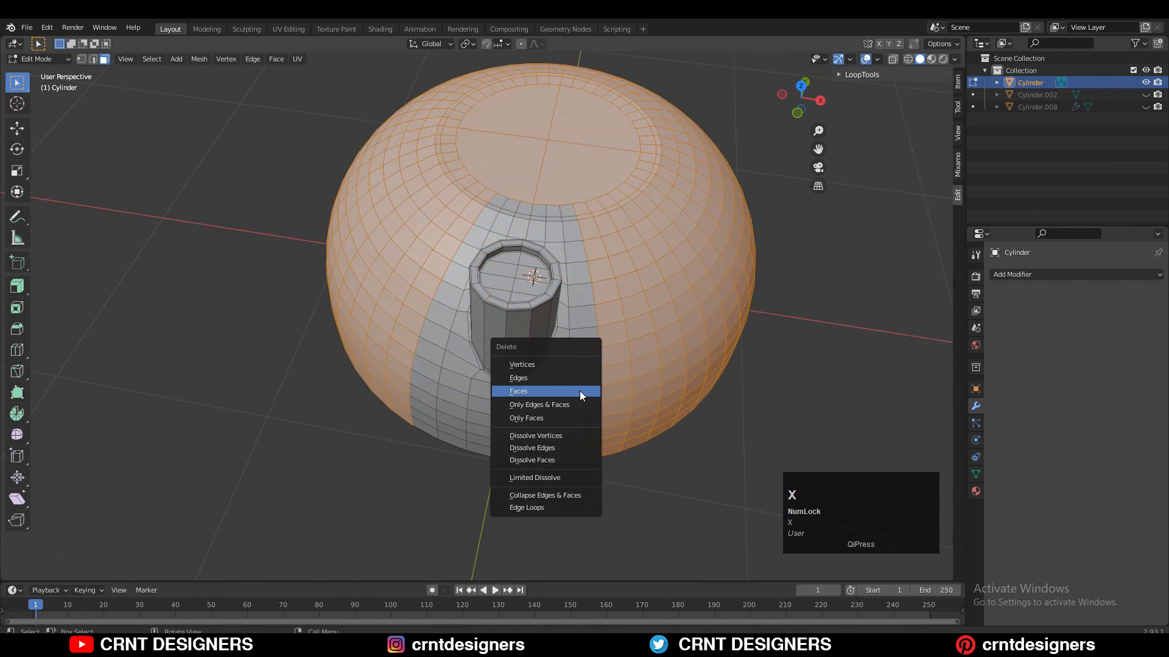
pyautogui.click(577, 389)
pyautogui.press('Tab')
# Duplicate the wedge in place and rotate the copy about the dome's center in top view to adjoin the original's edge.
pyautogui.moveTo(633, 304); pyautogui.dragTo(655, 365, button='middle')
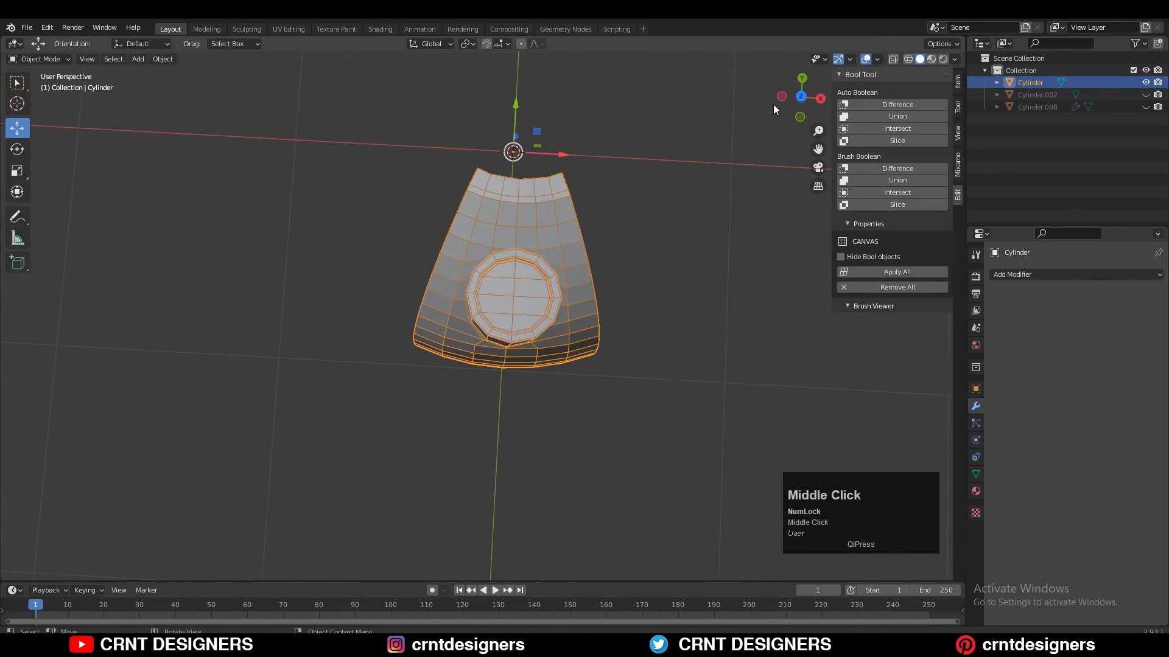
pyautogui.click(801, 94)
pyautogui.keyDown('ctrl'); pyautogui.moveTo(611, 223); pyautogui.dragTo(586, 308, button='middle'); pyautogui.keyUp('ctrl')
pyautogui.keyDown('shift'); pyautogui.moveTo(586, 308); pyautogui.dragTo(568, 393, button='middle'); pyautogui.keyUp('shift')
pyautogui.hotkey('shift', 'd')
pyautogui.rightClick(594, 342)
pyautogui.press('r')
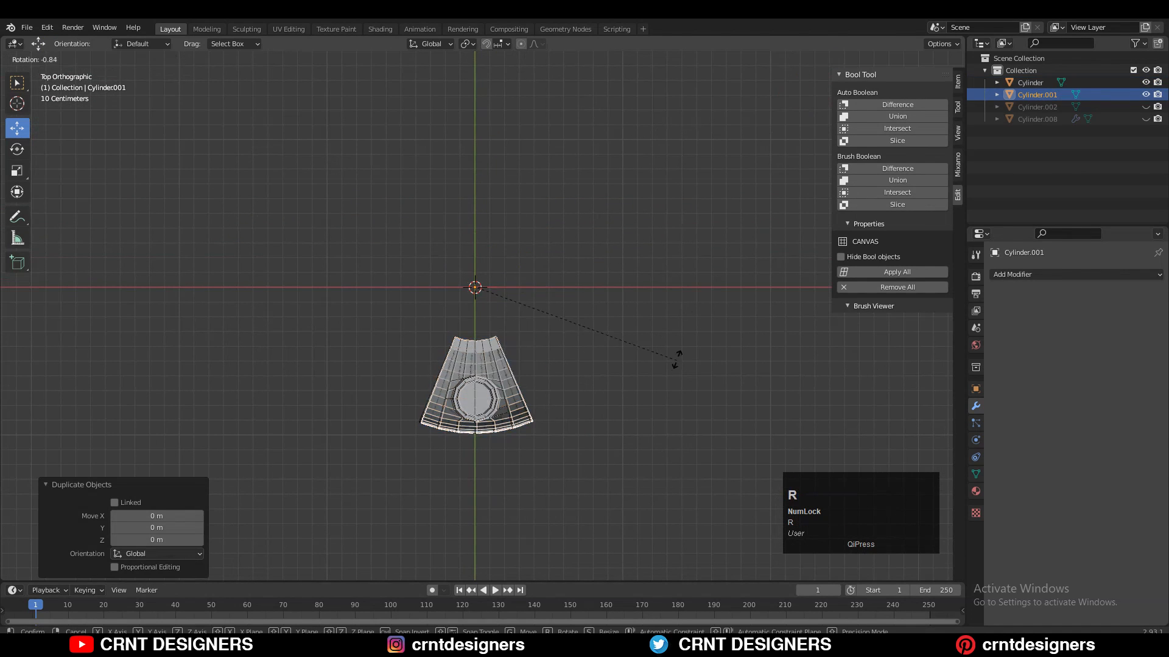
pyautogui.keyDown('ctrl'); pyautogui.click(612, 330); pyautogui.keyUp('ctrl')
# Duplicate the rotated wedge copy in place.
pyautogui.hotkey('shift', 'd')
pyautogui.rightClick(641, 363)
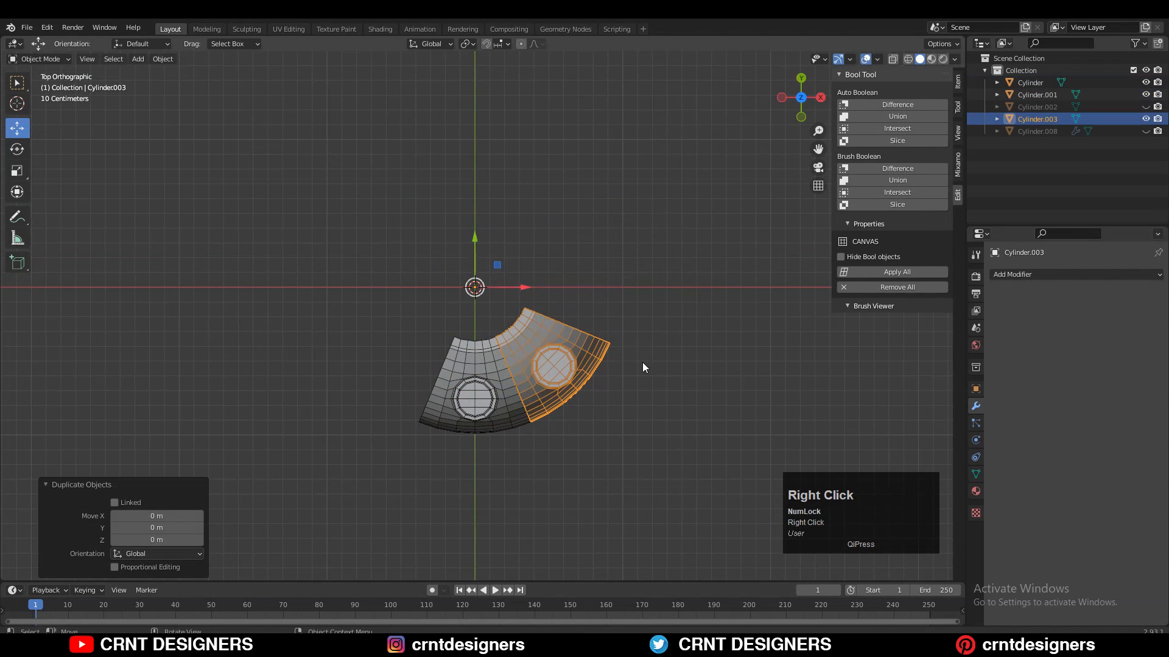
pyautogui.press('r')
pyautogui.keyDown('ctrl'); pyautogui.click(722, 169); pyautogui.keyUp('ctrl')
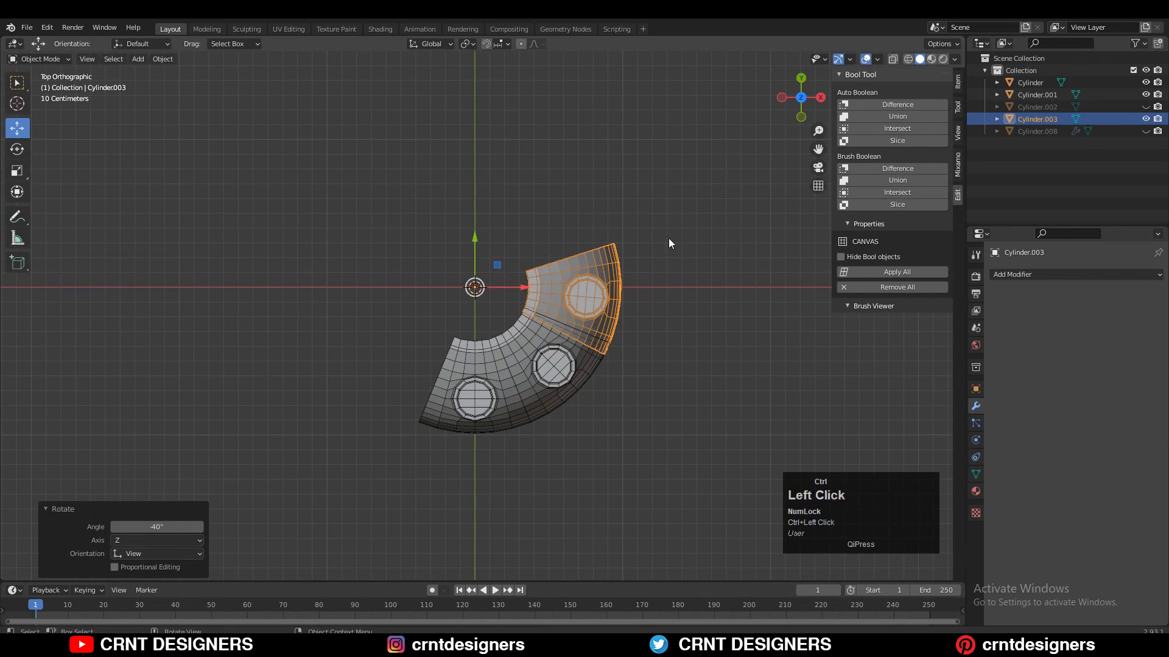
pyautogui.keyDown('shift'); pyautogui.moveTo(668, 238); pyautogui.dragTo(678, 334, button='middle'); pyautogui.keyUp('shift')
pyautogui.hotkey('shift', 'd')
pyautogui.rightClick(700, 382)
pyautogui.hotkey('ctrl', 'z')
pyautogui.hotkey('ctrl', 'z')
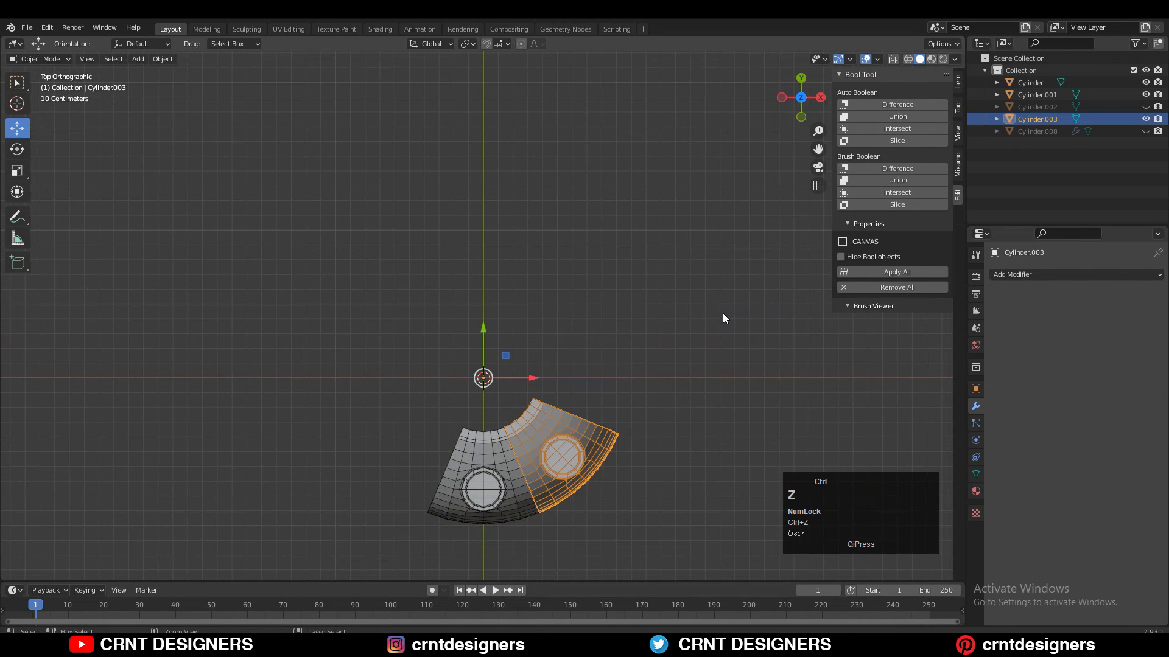
# Rotate the duplicated wedge -45° about the dome's center in top view and add another copy rotated a further -45°.
pyautogui.press('r')
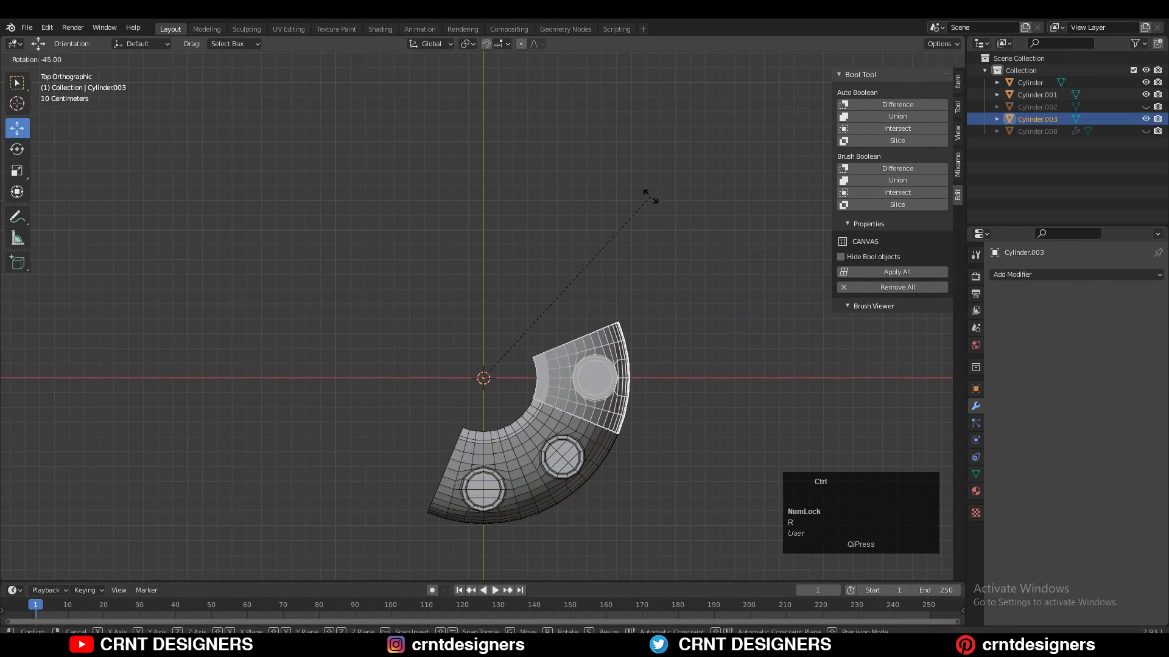
pyautogui.click(650, 196)
pyautogui.hotkey('shift', 'd')
pyautogui.rightClick(678, 320)
pyautogui.press('r')
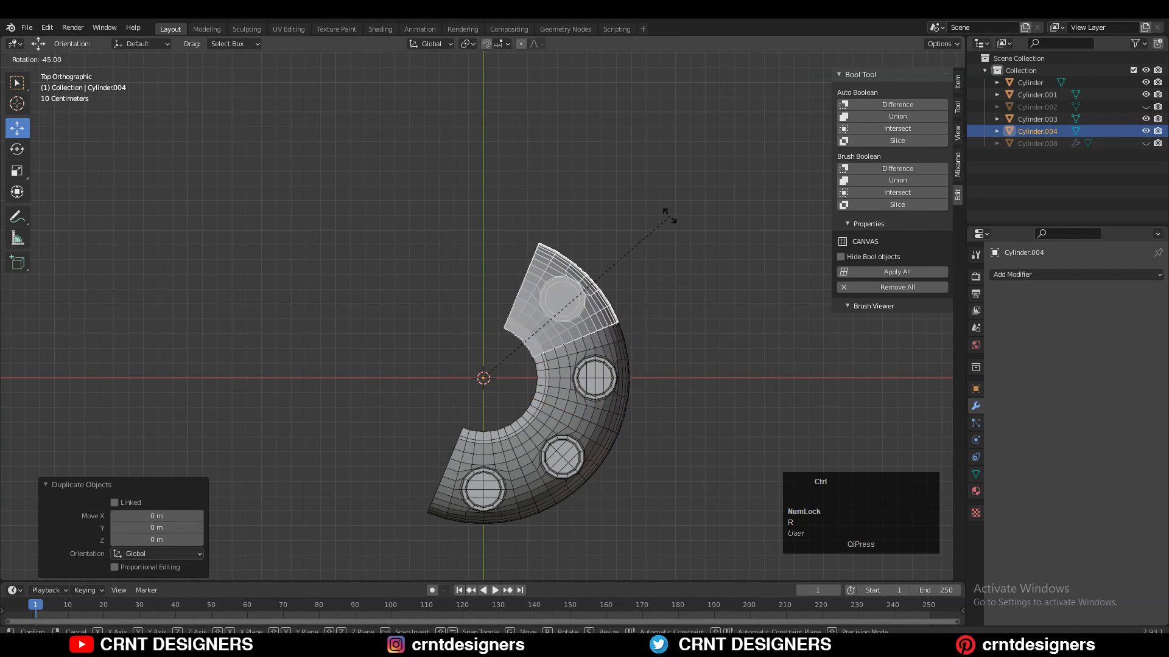
pyautogui.click(664, 214)
# Add two more wedge copies around the dome's center, each rotated -45° from the previous one.
pyautogui.hotkey('shift', 'd')
pyautogui.rightClick(747, 357)
pyautogui.press('r')
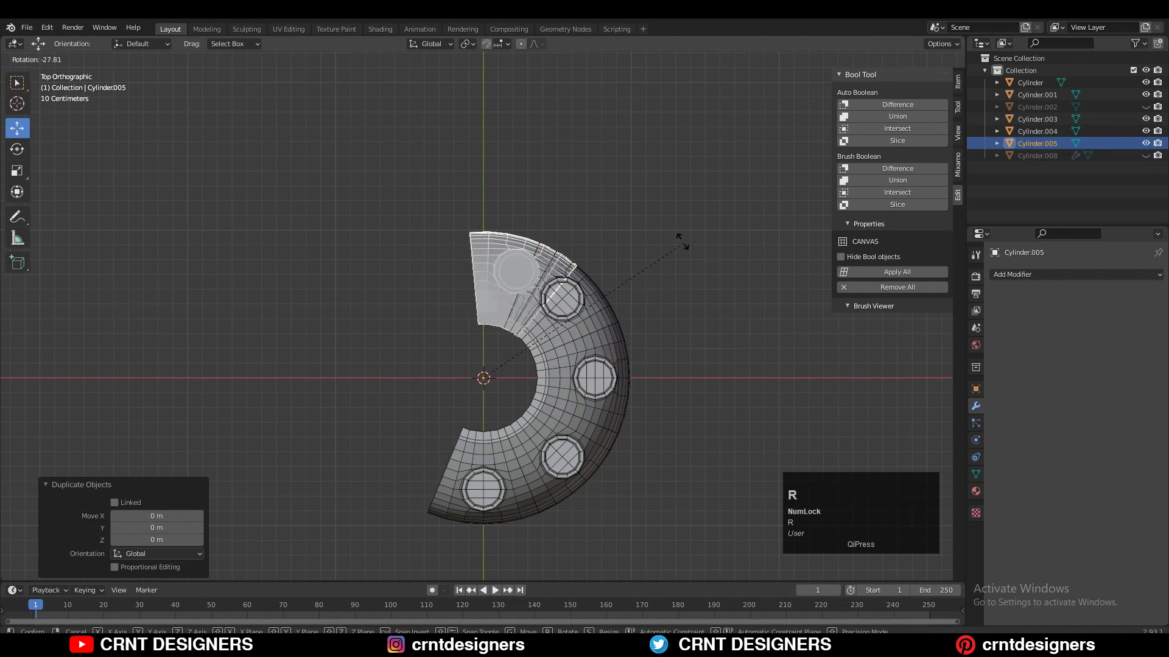
pyautogui.keyDown('ctrl'); pyautogui.click(608, 230); pyautogui.keyUp('ctrl')
pyautogui.hotkey('shift', 'd')
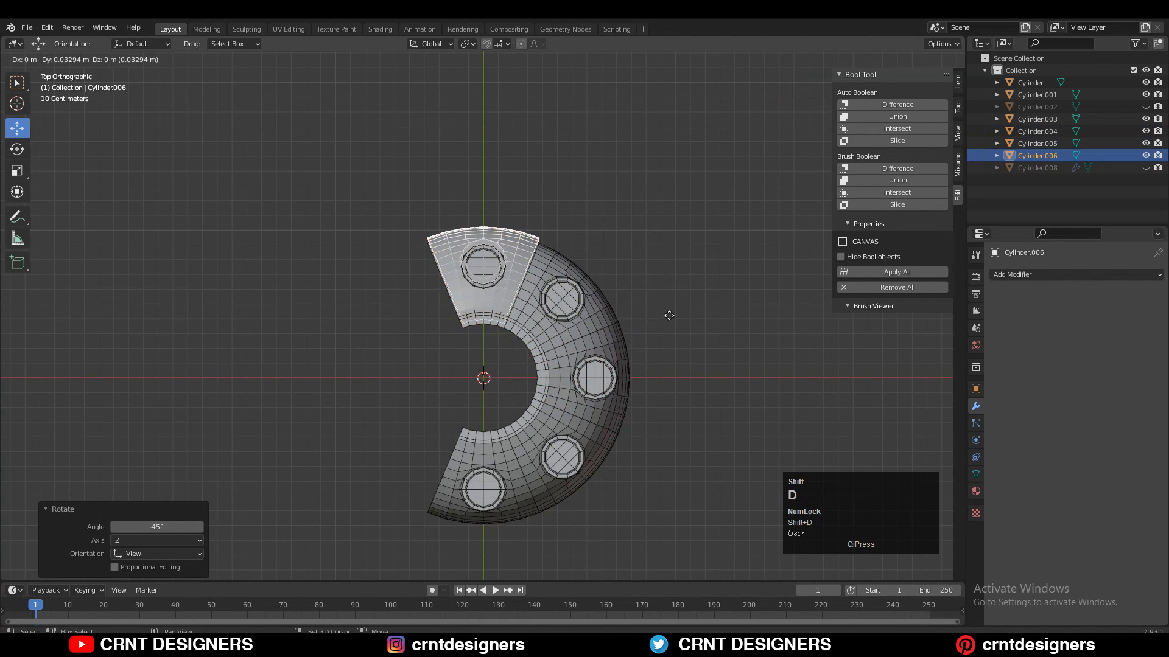
pyautogui.rightClick(729, 349)
pyautogui.press('r')
pyautogui.keyDown('ctrl'); pyautogui.click(557, 285); pyautogui.keyUp('ctrl')
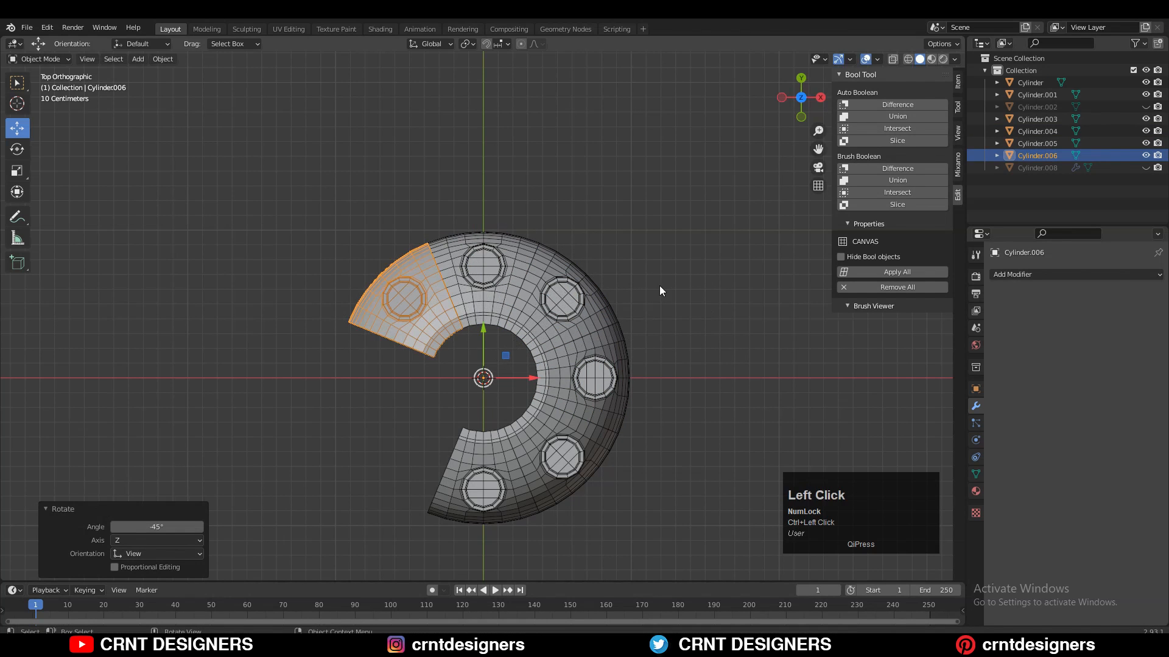
# Close the ring with the last two wedge copies, rotating each -45° from the one before.
pyautogui.hotkey('shift', 'd')
pyautogui.rightClick(706, 308)
pyautogui.press('r')
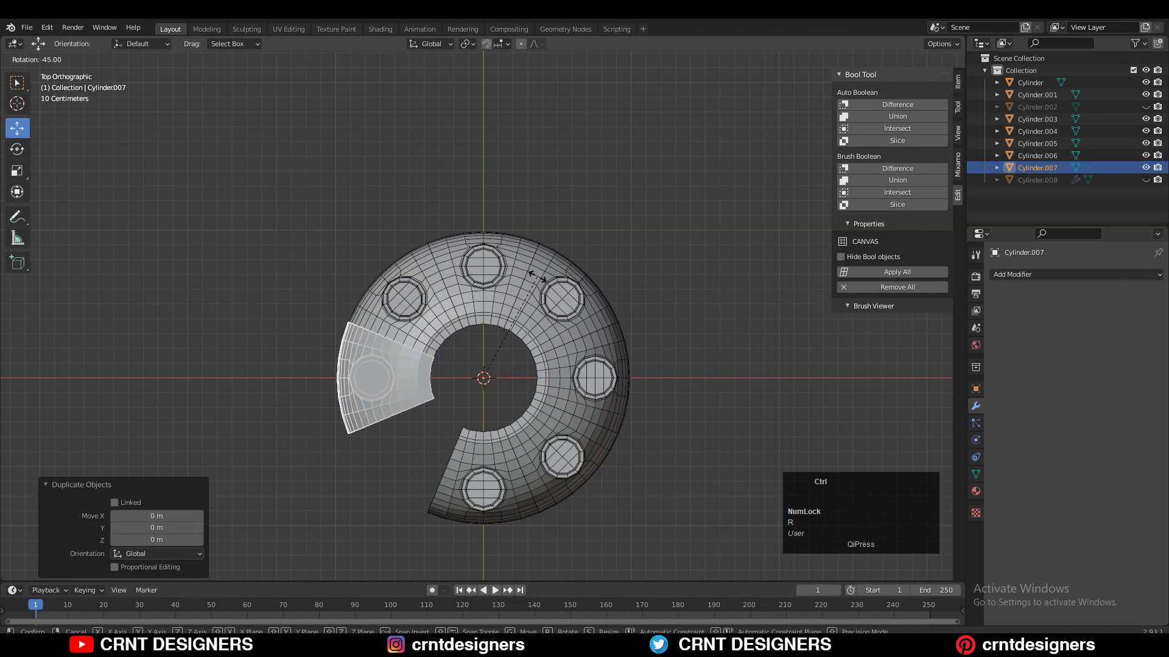
pyautogui.keyDown('ctrl'); pyautogui.click(535, 277); pyautogui.keyUp('ctrl')
pyautogui.hotkey('shift', 'd')
pyautogui.rightClick(605, 263)
pyautogui.press('r')
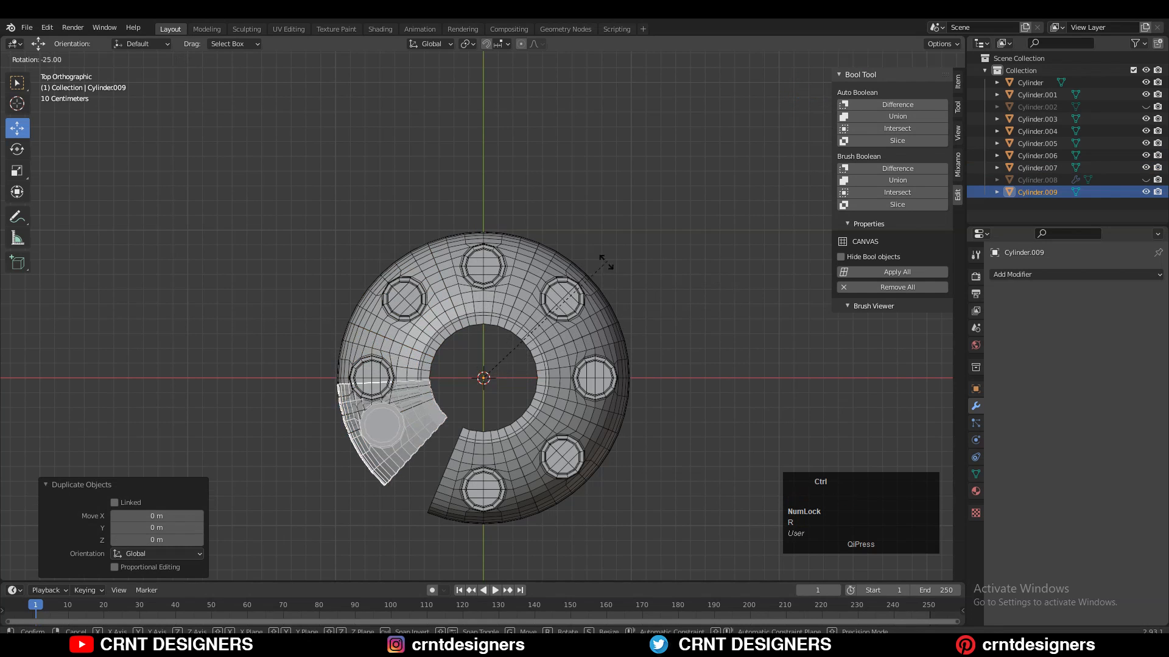
pyautogui.keyDown('ctrl'); pyautogui.click(536, 277); pyautogui.keyUp('ctrl')
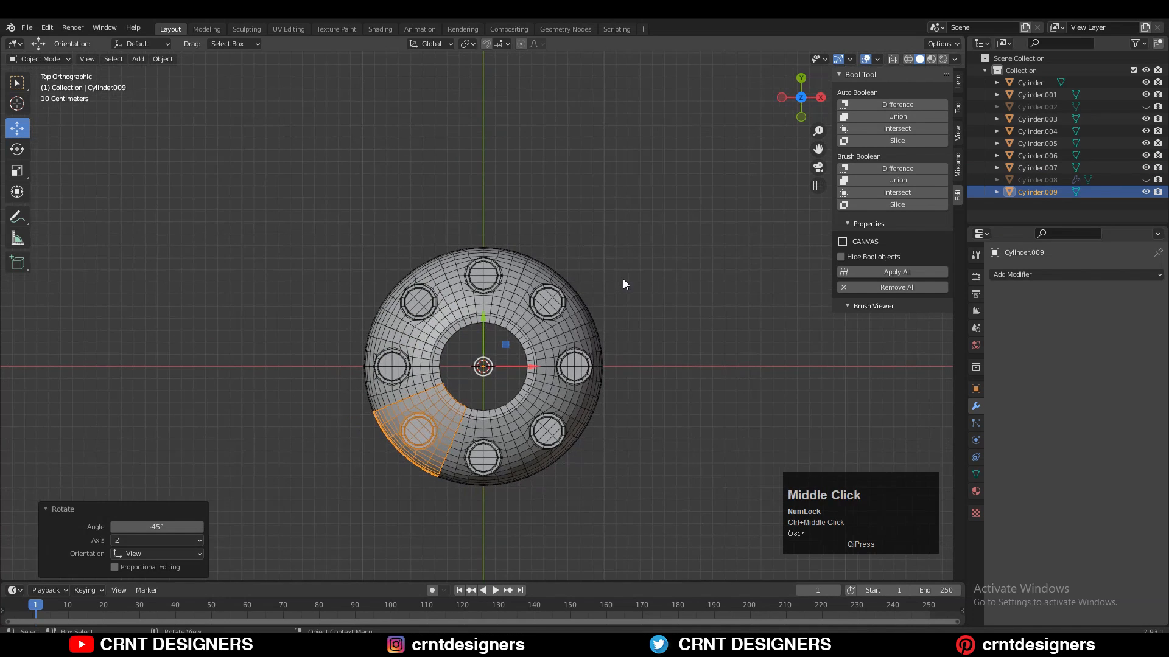
# Select all the wedges and join them into a single object.
pyautogui.moveTo(655, 215); pyautogui.dragTo(373, 461)
pyautogui.moveTo(372, 462); pyautogui.dragTo(474, 212, button='middle')
pyautogui.rightClick(527, 342)
pyautogui.click(527, 339)
# Merge the overlapping vertices of the whole joined dome mesh in Edit Mode.
pyautogui.press('Tab')
pyautogui.press('2')
pyautogui.press('a')
pyautogui.press('m')
pyautogui.click(611, 299)
# Select the edge loop around the dome's top opening and fill it with a face.
pyautogui.press('2')
pyautogui.keyDown('alt'); pyautogui.click(516, 280); pyautogui.keyUp('alt')
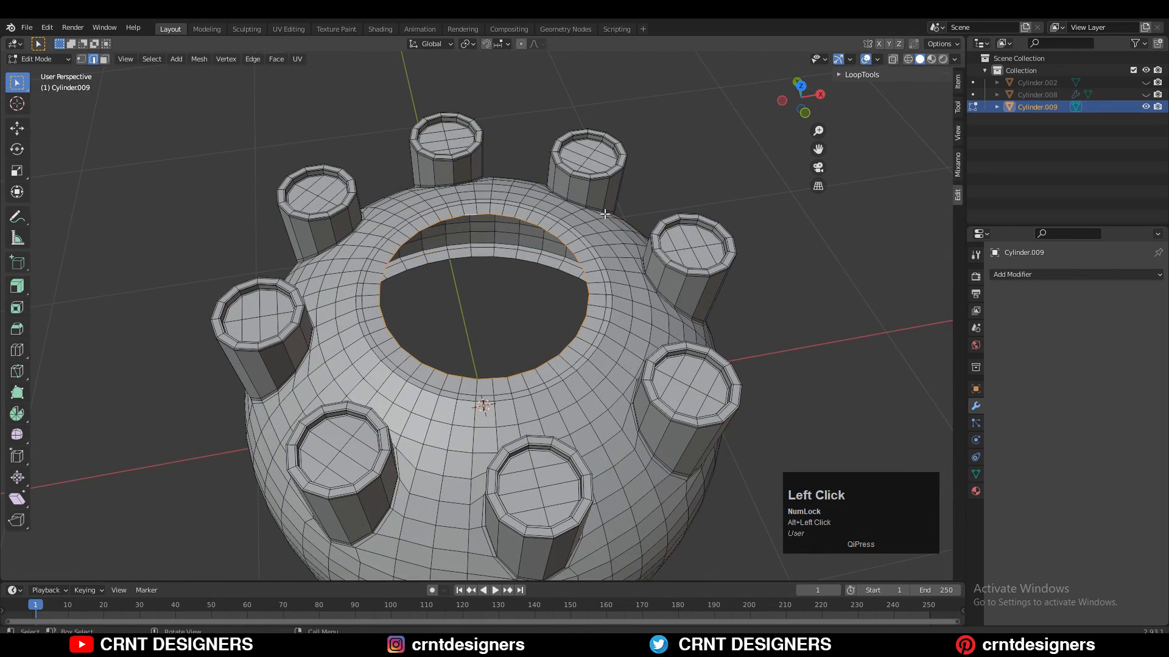
pyautogui.press('f')
# Select the inner edge loop on the dome's underside and close it with Grid Fill.
pyautogui.moveTo(604, 214); pyautogui.dragTo(580, 215, button='middle')
pyautogui.scroll(-2, 599, 215)
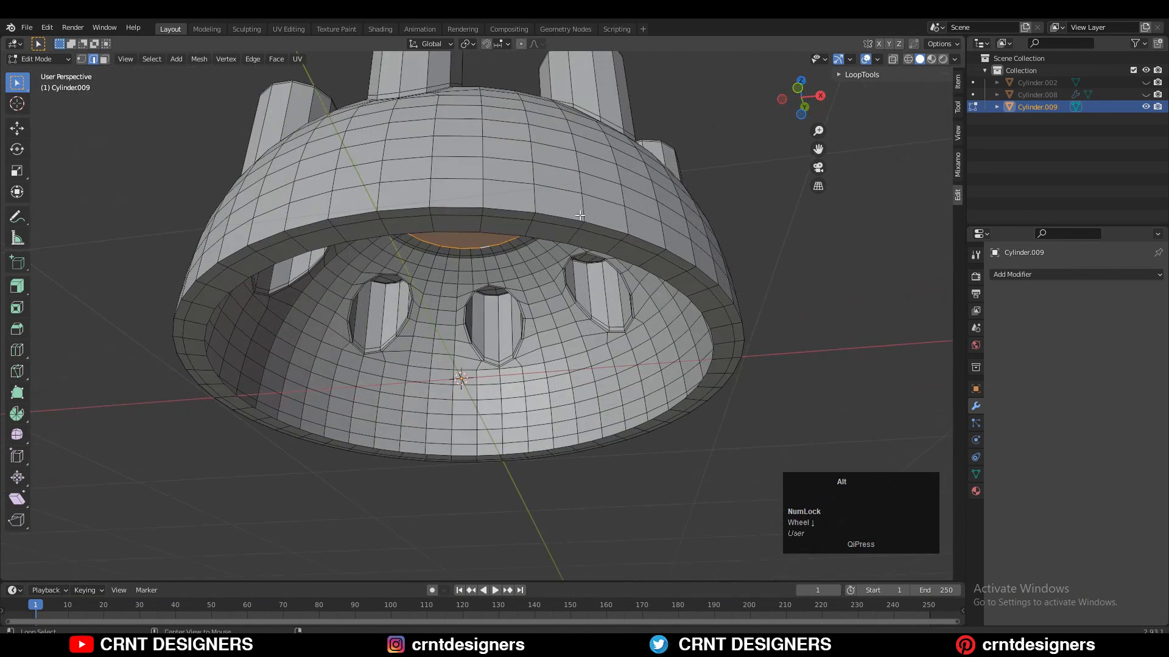
pyautogui.press('g')
pyautogui.press('f')
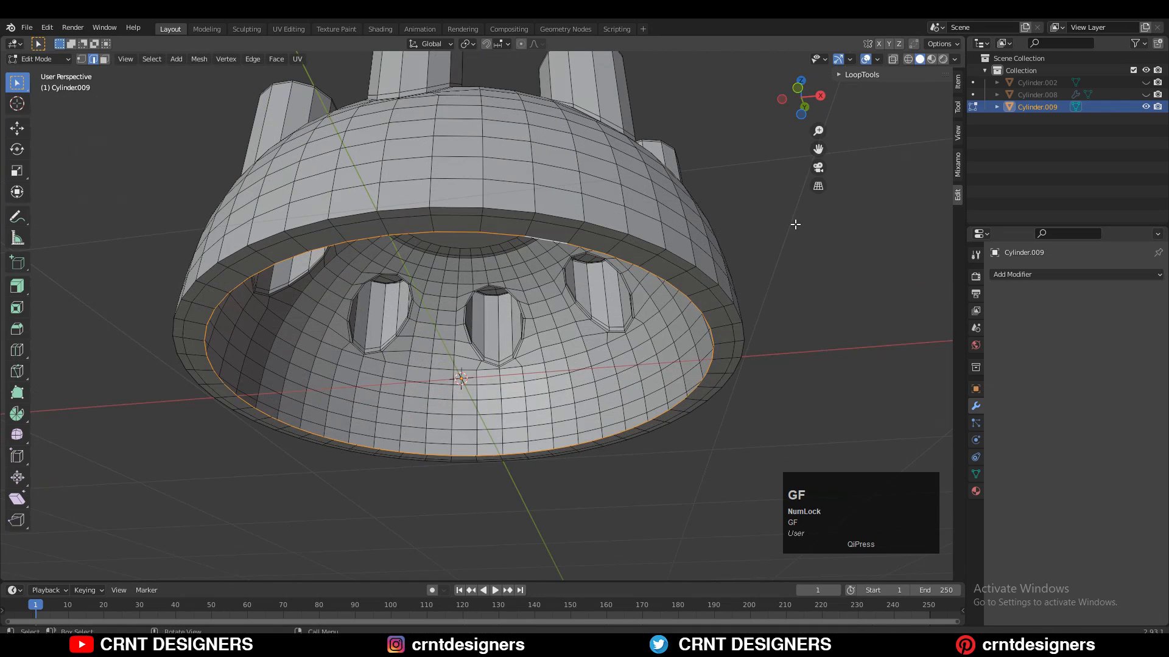
pyautogui.click(232, 60)
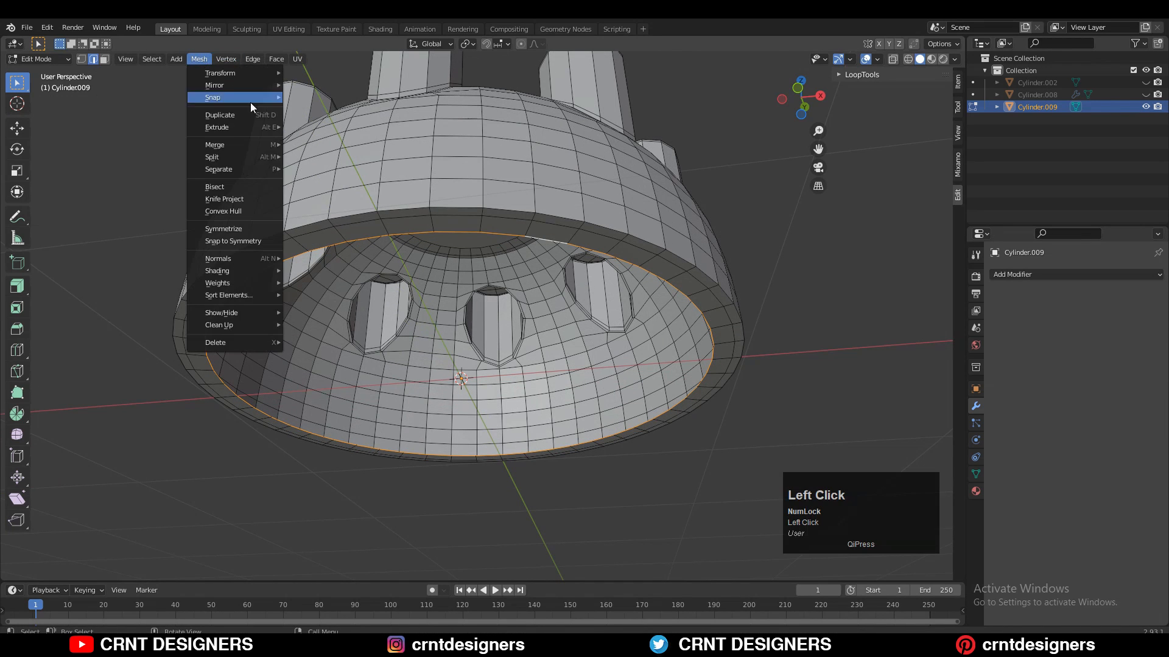
pyautogui.moveTo(280, 62)
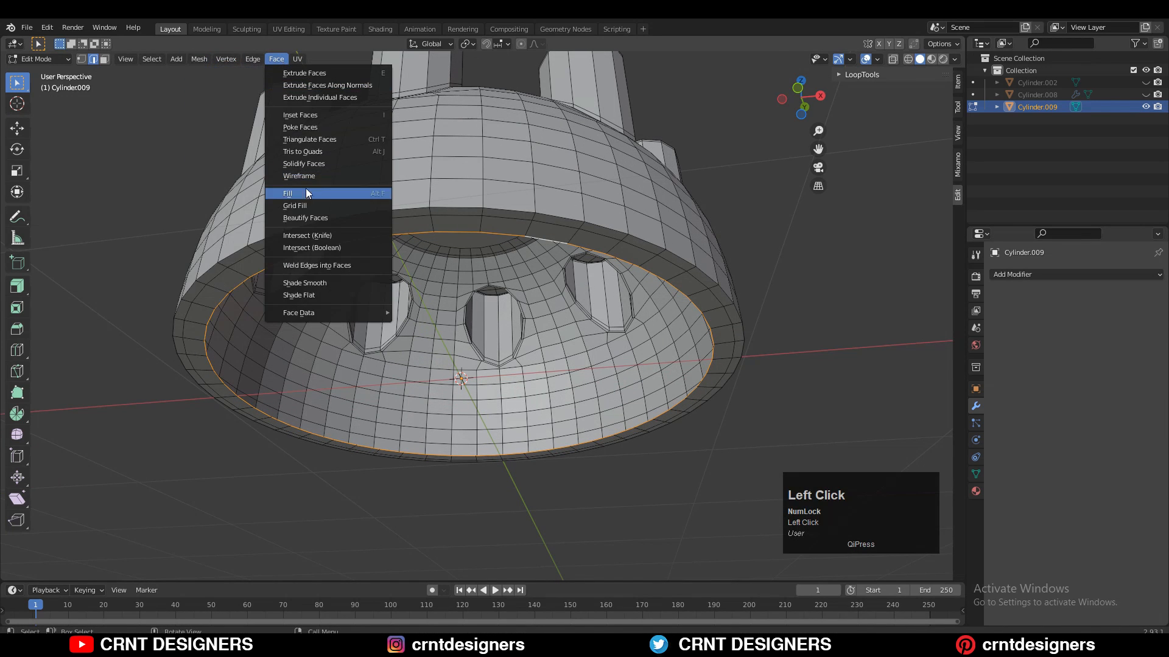
pyautogui.click(309, 206)
# Inset the dome's flat top face by about 0.052 m and lower the inset face slightly along Z.
pyautogui.moveTo(710, 273); pyautogui.dragTo(706, 426, button='middle')
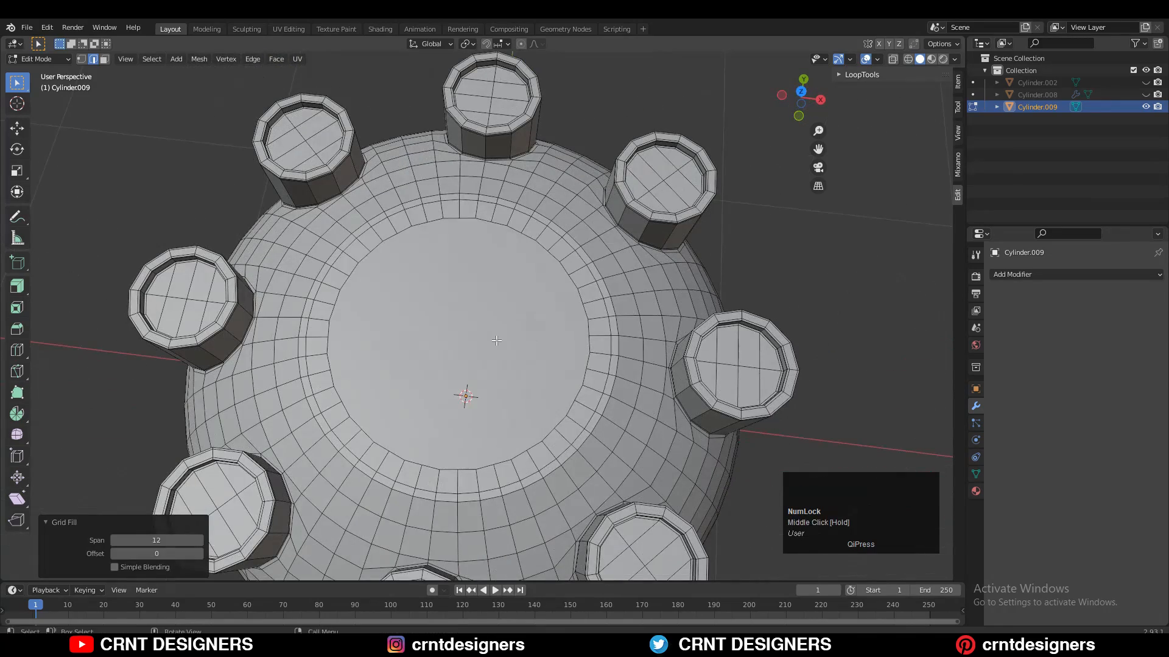
pyautogui.press('3')
pyautogui.click(486, 334)
pyautogui.moveTo(707, 282); pyautogui.dragTo(523, 252, button='middle')
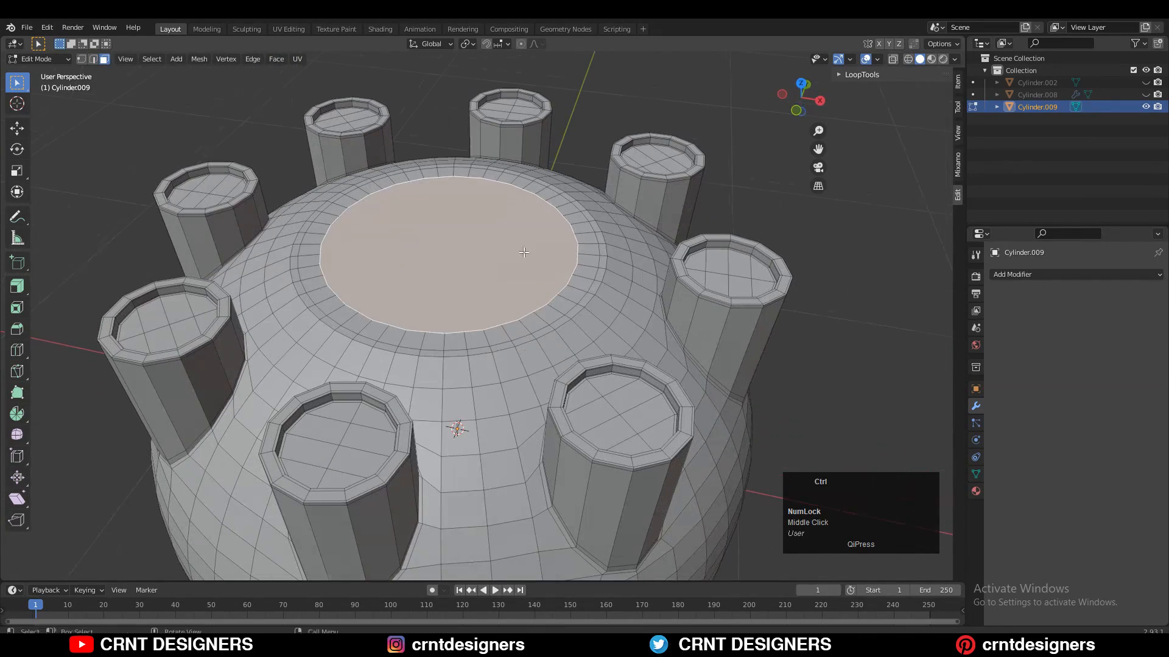
pyautogui.click(504, 217)
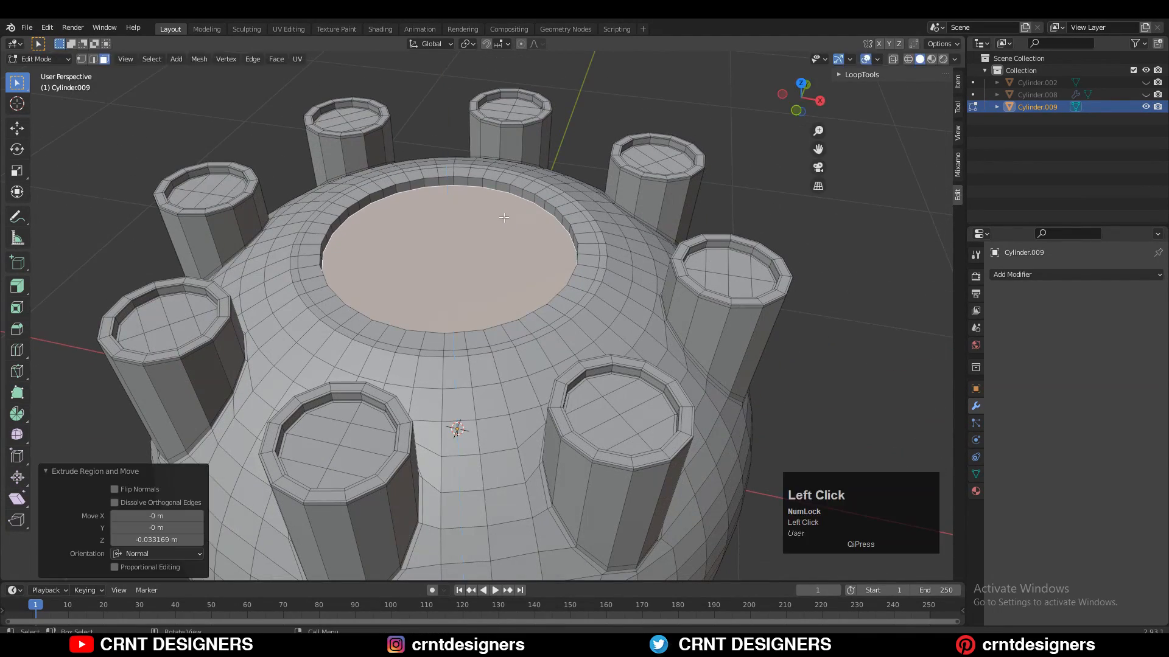
pyautogui.hotkey('ctrl', 'z')
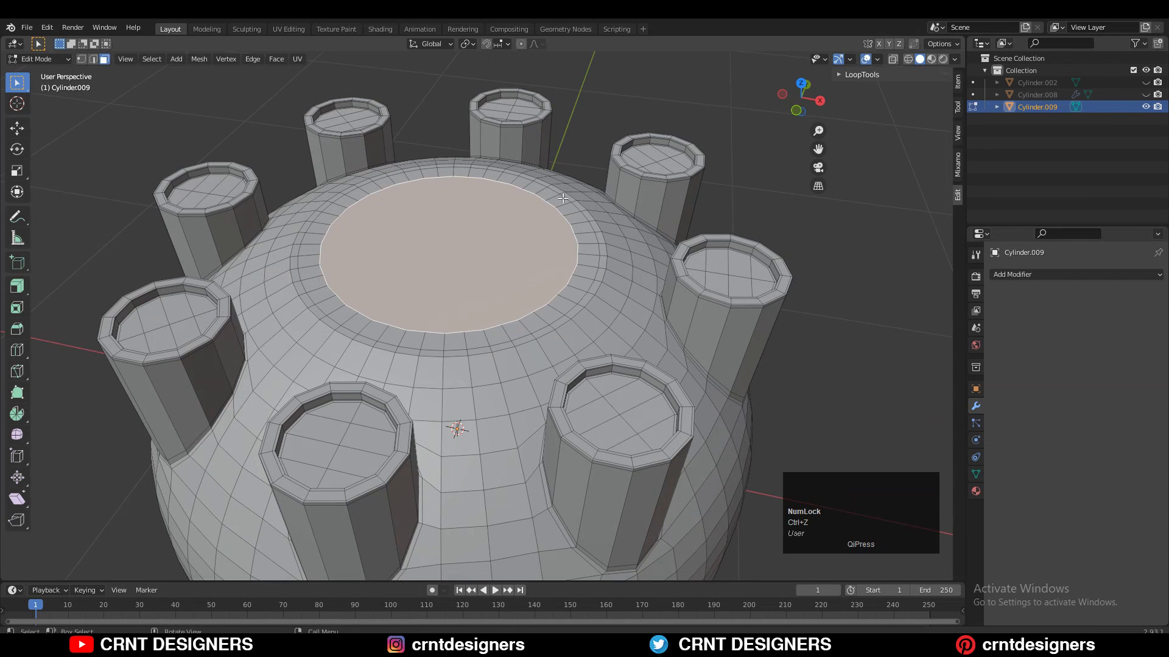
pyautogui.press('i')
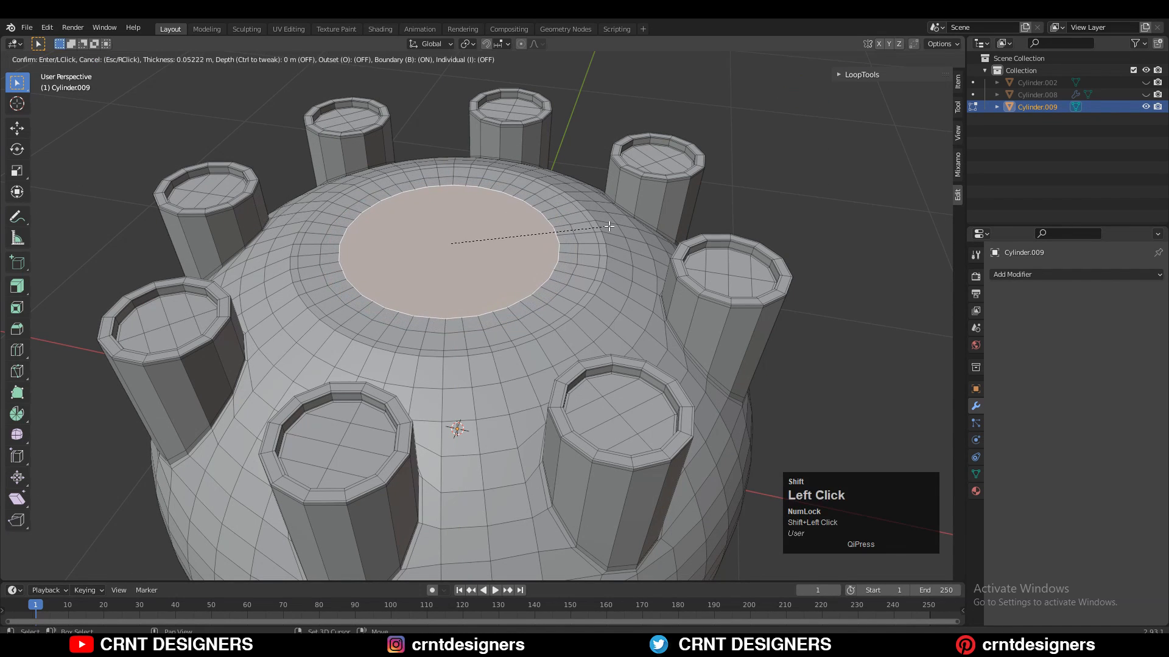
pyautogui.click(609, 226)
pyautogui.press('g')
pyautogui.press('z')
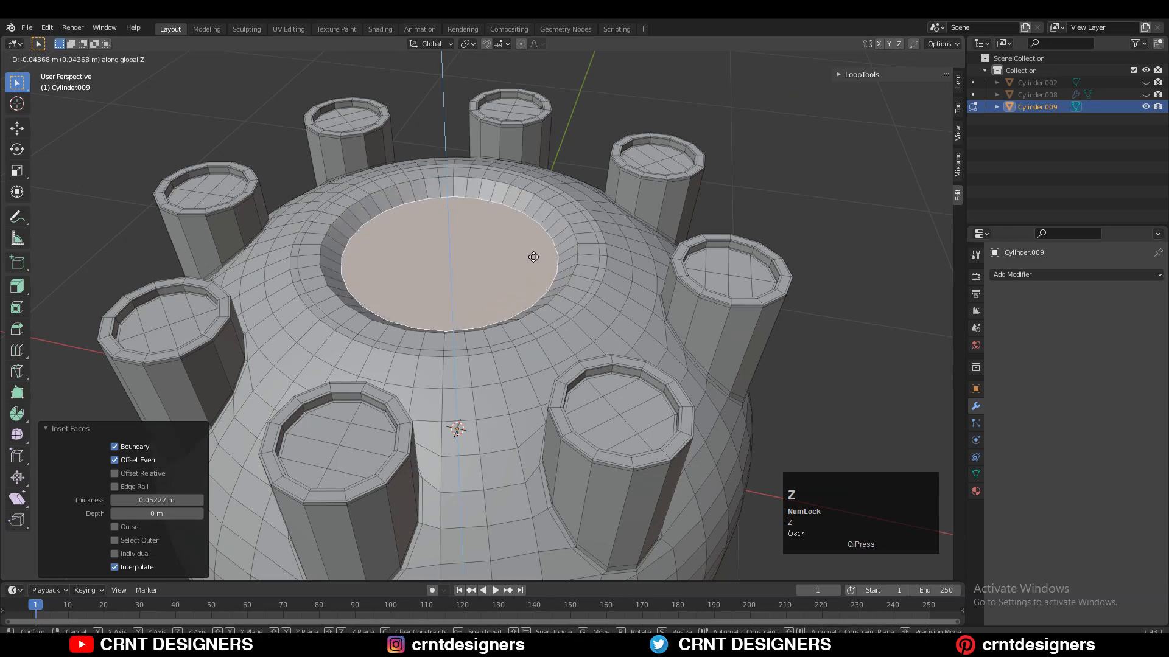
pyautogui.click(543, 247)
# Extrude the lowered top face downward to deepen the recess and inset its floor slightly.
pyautogui.press('e')
pyautogui.moveTo(543, 247); pyautogui.dragTo(515, 305, button='middle')
pyautogui.click(515, 276)
pyautogui.press('i')
pyautogui.click(514, 262)
# Inset the sloped face ring of the recess and the face ring around its outer rim to add supporting edges.
pyautogui.press('2')
pyautogui.moveTo(520, 231); pyautogui.dragTo(518, 194, button='middle')
pyautogui.press('3')
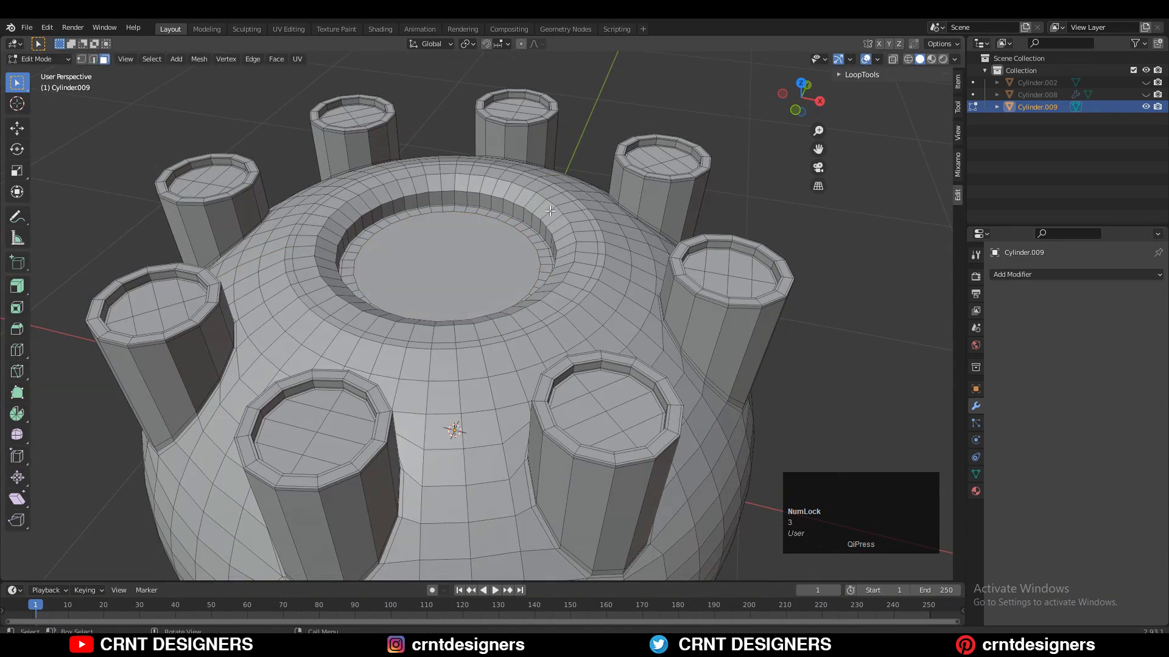
pyautogui.keyDown('alt'); pyautogui.click(553, 214); pyautogui.keyUp('alt')
pyautogui.press('i')
pyautogui.click(589, 244)
pyautogui.keyDown('alt'); pyautogui.click(586, 247); pyautogui.keyUp('alt')
pyautogui.press('i')
pyautogui.click(545, 229)
# Add a Subdivision modifier to the dome in Object Mode with the viewport level set to 2.
pyautogui.press('Tab')
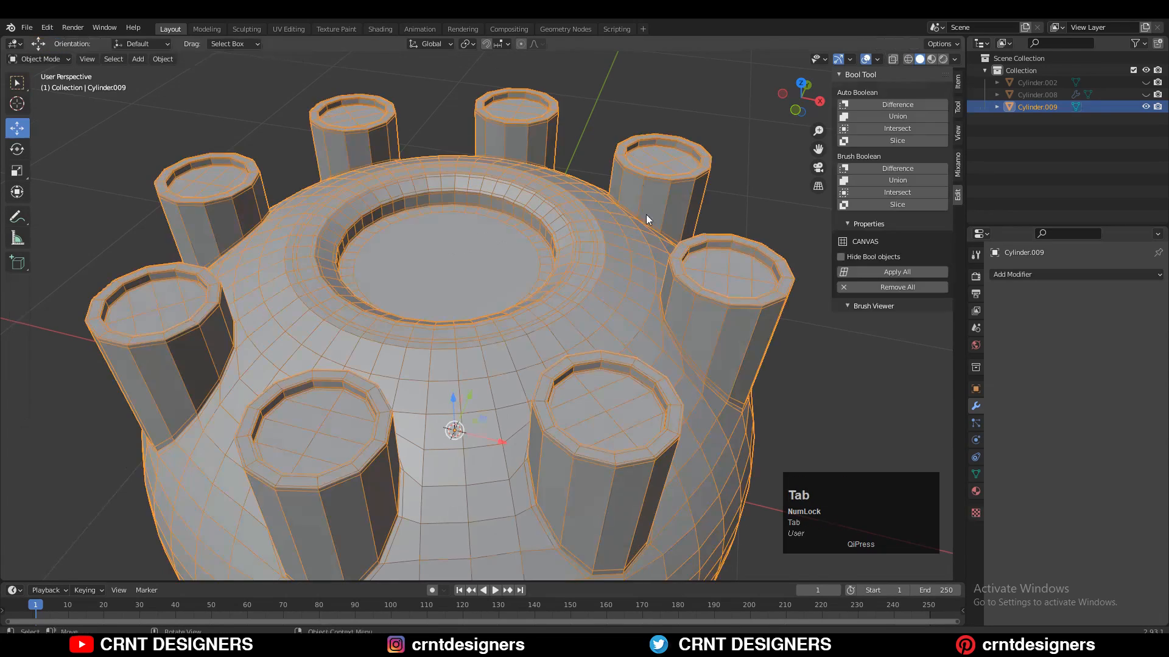
pyautogui.click(1034, 274)
pyautogui.click(966, 491)
pyautogui.keyDown('ctrl'); pyautogui.moveTo(685, 336); pyautogui.dragTo(1114, 235, button='middle'); pyautogui.keyUp('ctrl')
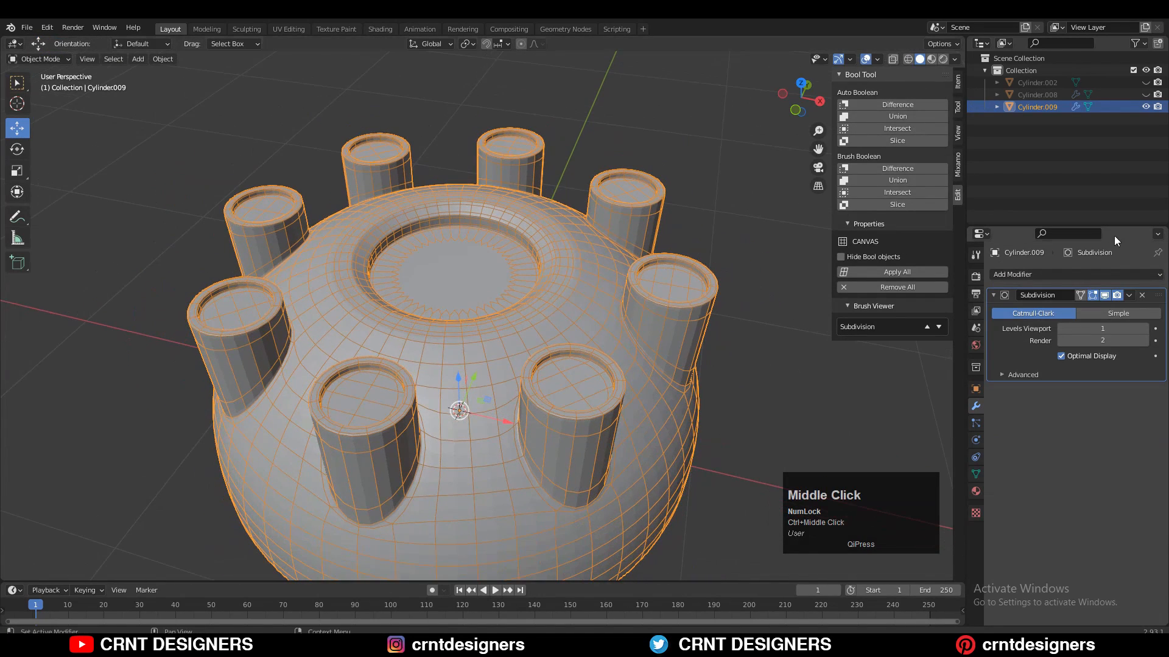
pyautogui.click(1144, 329)
pyautogui.click(691, 205)
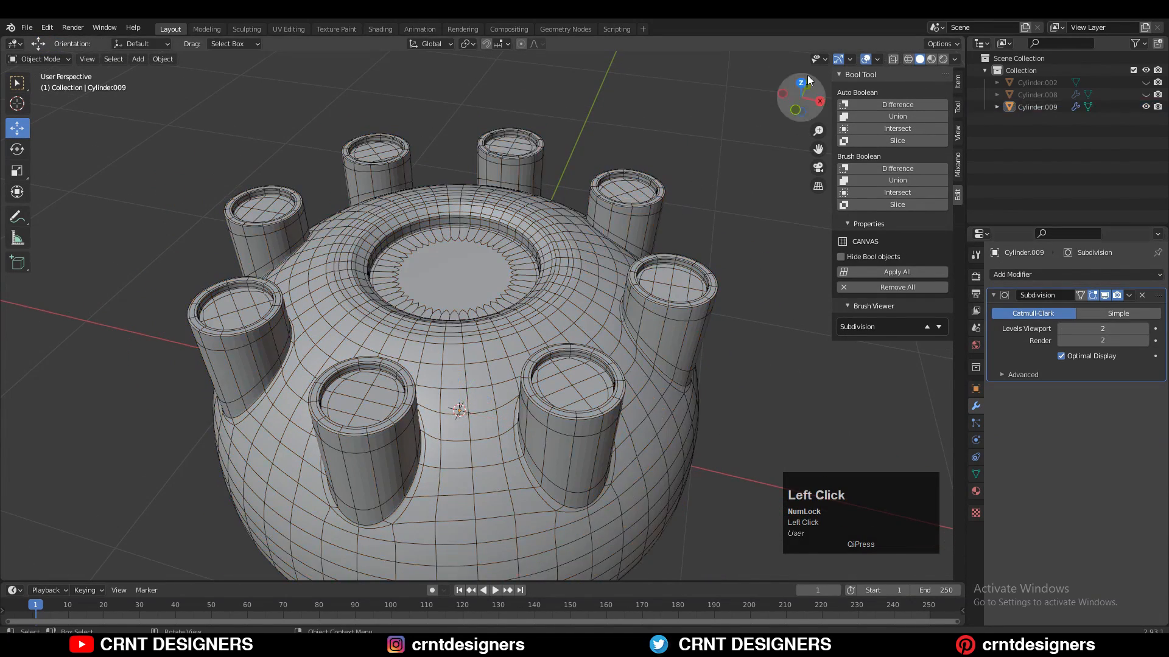
# Hide the viewport overlays and shade the dome smooth.
pyautogui.click(865, 59)
pyautogui.moveTo(571, 209); pyautogui.dragTo(520, 280, button='middle')
pyautogui.click(519, 280)
pyautogui.rightClick(519, 280)
pyautogui.click(520, 280)
pyautogui.moveTo(579, 202); pyautogui.dragTo(661, 201, button='middle')
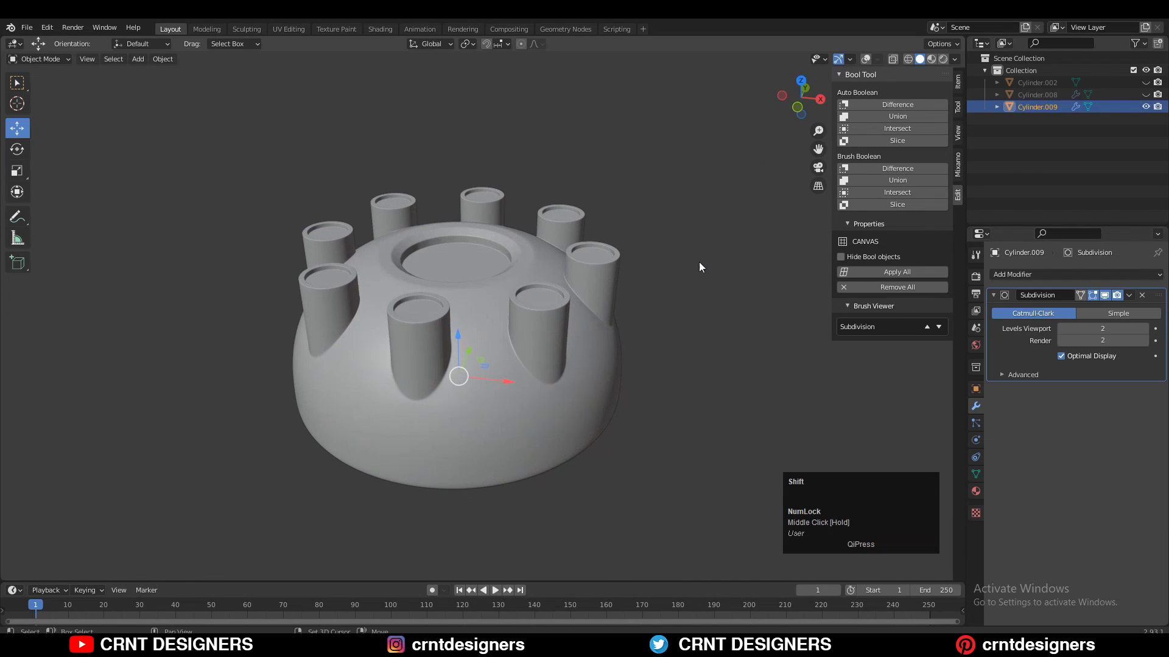
pyautogui.moveTo(698, 261); pyautogui.dragTo(777, 171, button='middle')
# With overlays shown and viewport subdivision off, add a single loop cut close to the dome's bottom edge in Edit Mode.
pyautogui.press('Tab')
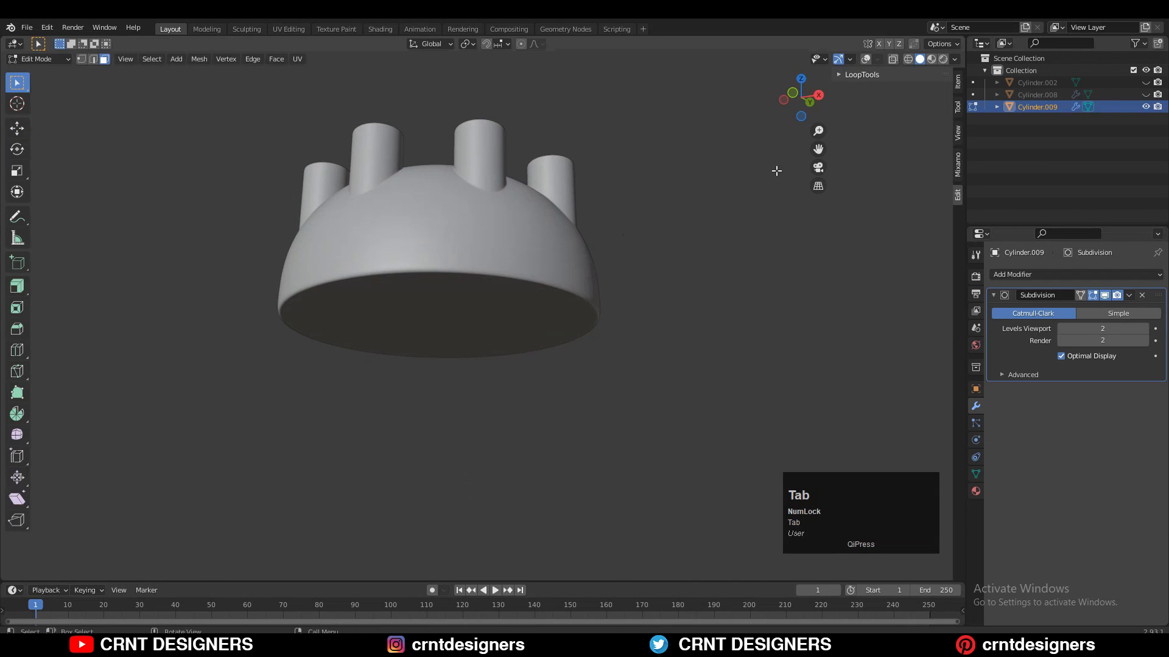
pyautogui.click(866, 58)
pyautogui.click(1103, 295)
pyautogui.hotkey('ctrl', 'r')
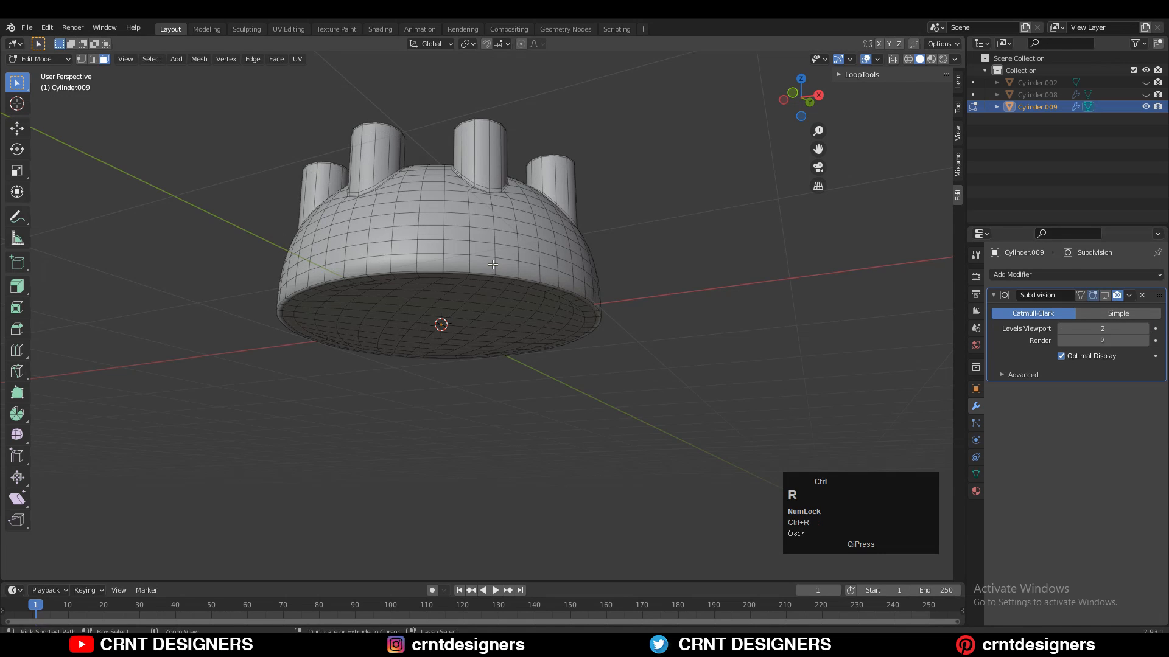
pyautogui.click(494, 266)
pyautogui.click(497, 266)
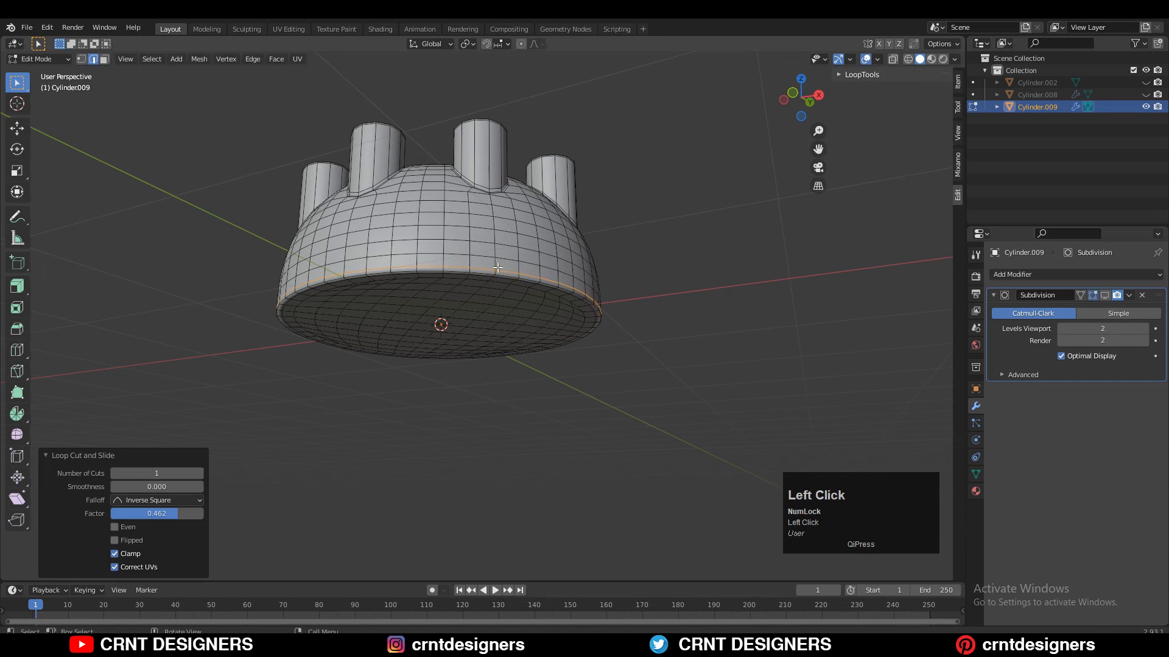
# Return to Object Mode, hide the overlays and re-enable the Subdivision modifier in the viewport to review the finished dome.
pyautogui.press('Tab')
pyautogui.moveTo(497, 267); pyautogui.dragTo(608, 340, button='middle')
pyautogui.click(865, 59)
pyautogui.moveTo(593, 223); pyautogui.dragTo(578, 213, button='middle')
pyautogui.keyDown('ctrl'); pyautogui.moveTo(578, 213); pyautogui.dragTo(578, 186, button='middle'); pyautogui.keyUp('ctrl')
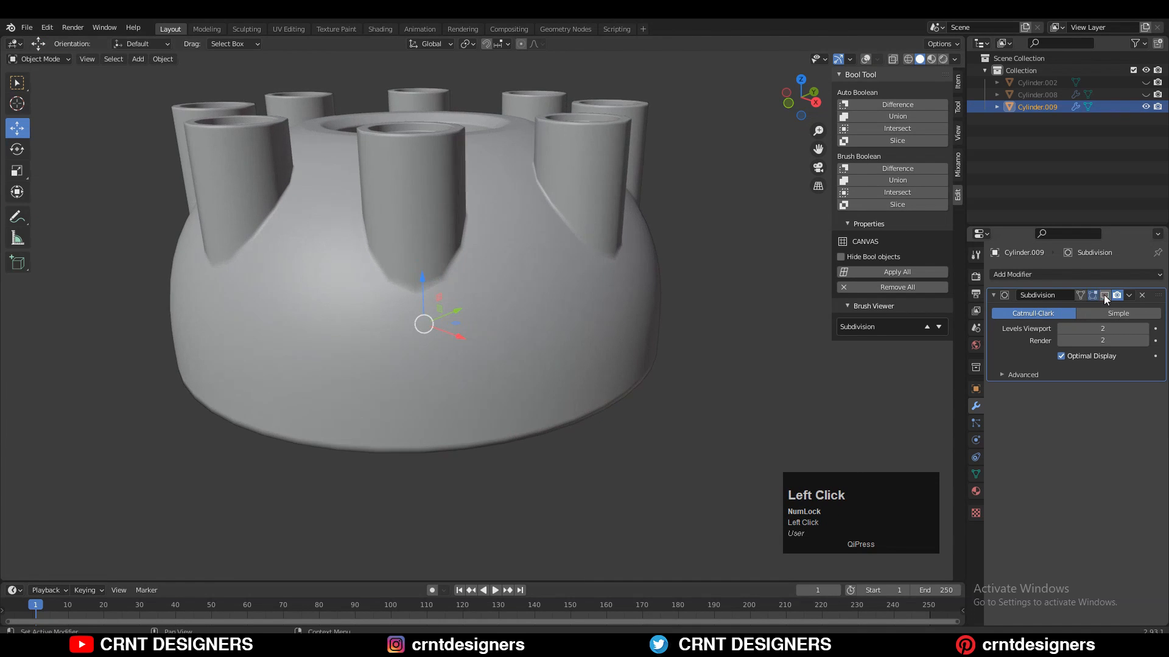
pyautogui.moveTo(851, 284); pyautogui.dragTo(667, 200, button='middle')
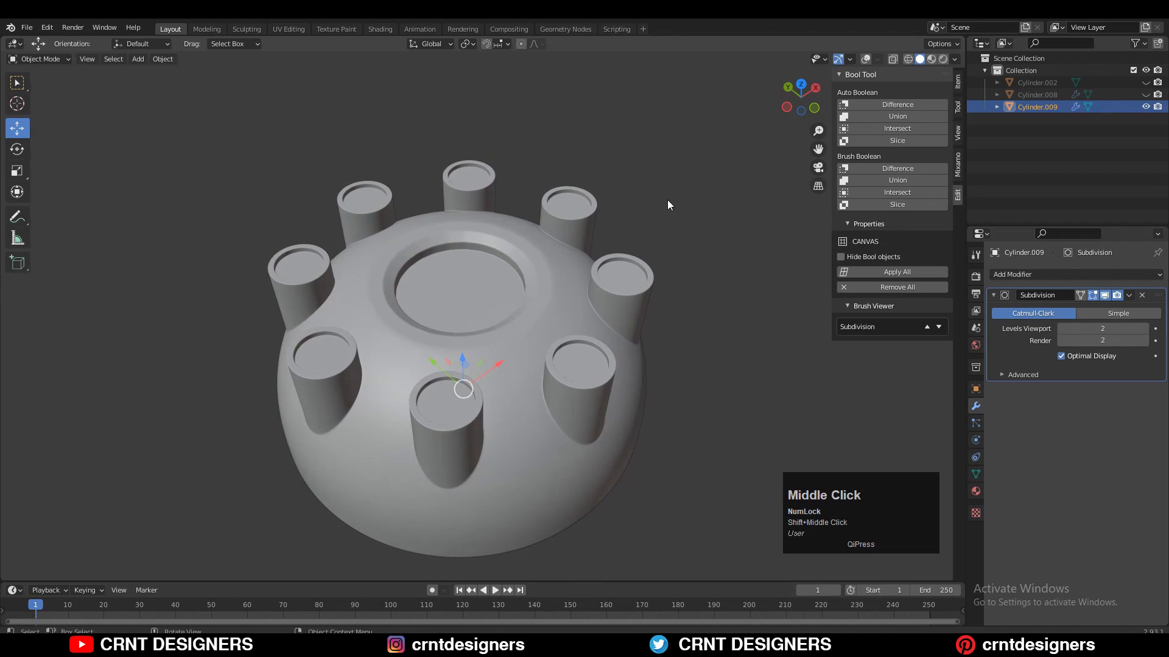